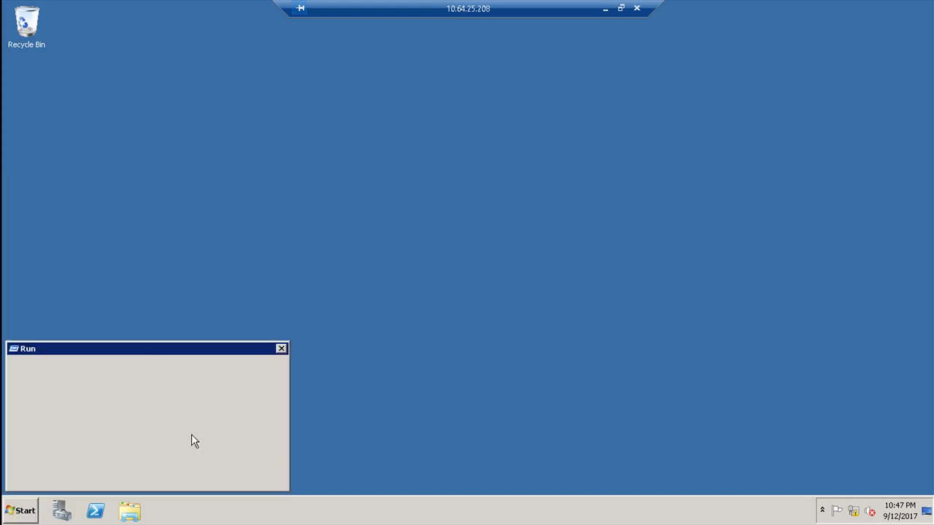
Step: Ping mailgw from a command prompt, stopping after a few replies
{"action": "type", "text": "cmd"}
{"action": "key", "text": "Return"}
{"action": "type", "text": "p"}
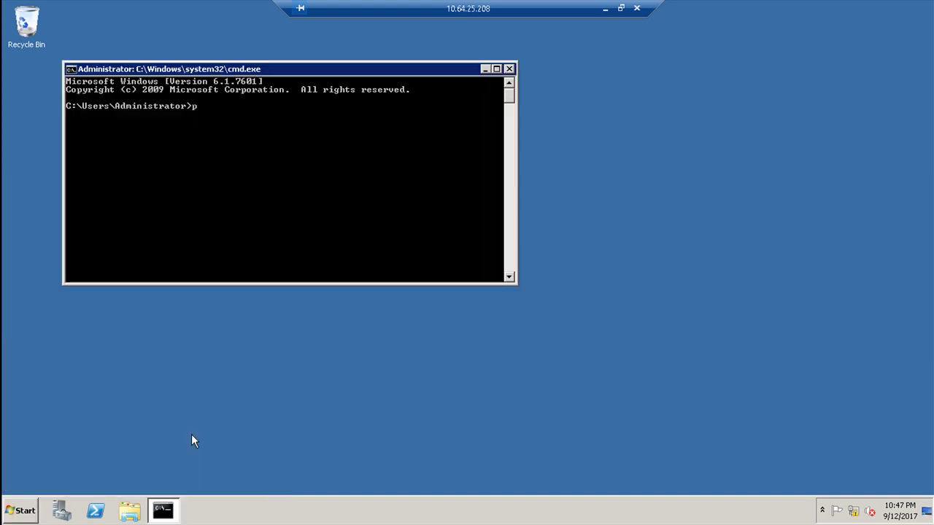
{"action": "type", "text": "ing mailgw"}
{"action": "key", "text": "Return"}
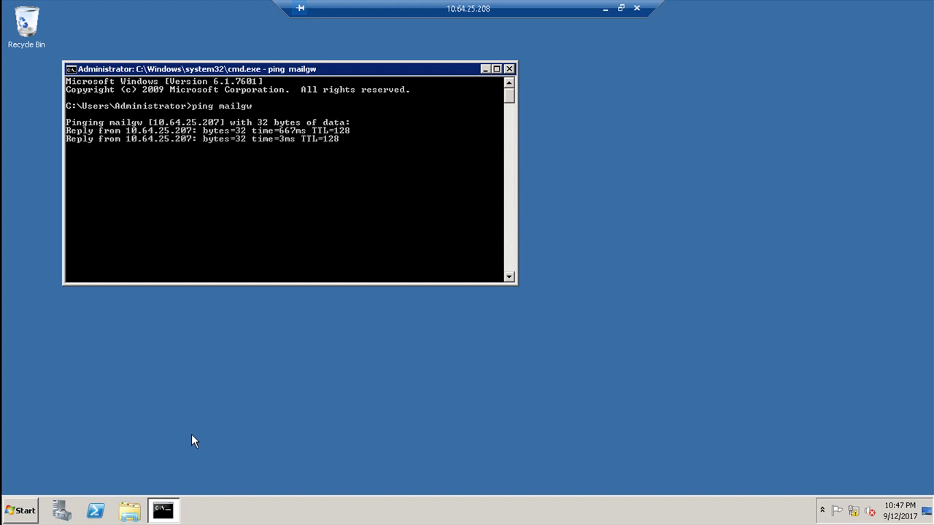
{"action": "key", "text": "ctrl+c"}
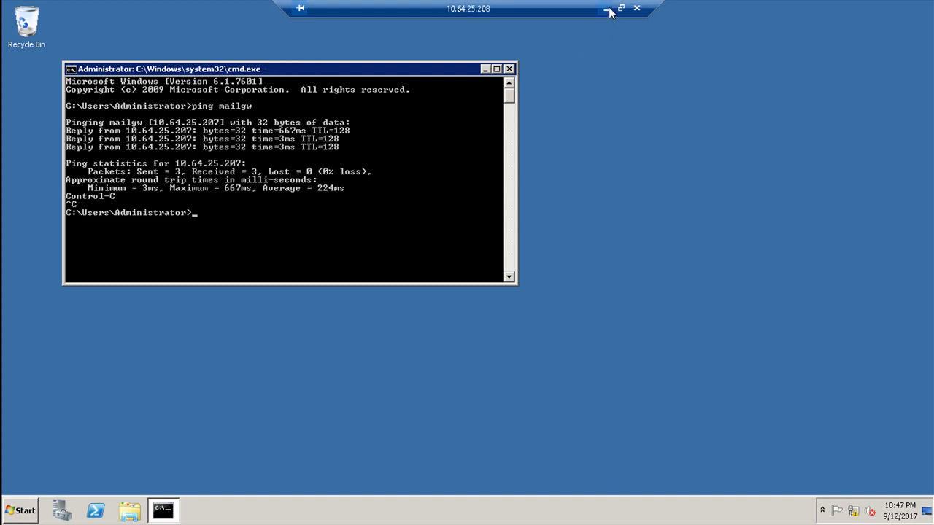
Step: In the other remote session, ping chnmail01, correcting the misspelled host name
{"action": "left_click", "coordinate": [605, 9]}
{"action": "mouse_move", "coordinate": [488, 511]}
{"action": "left_click", "coordinate": [533, 464]}
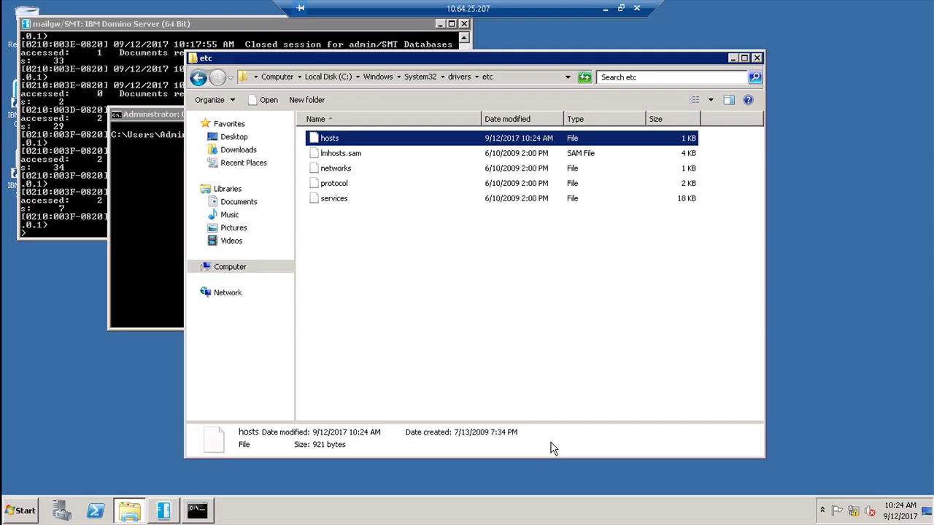
{"action": "left_click", "coordinate": [143, 233]}
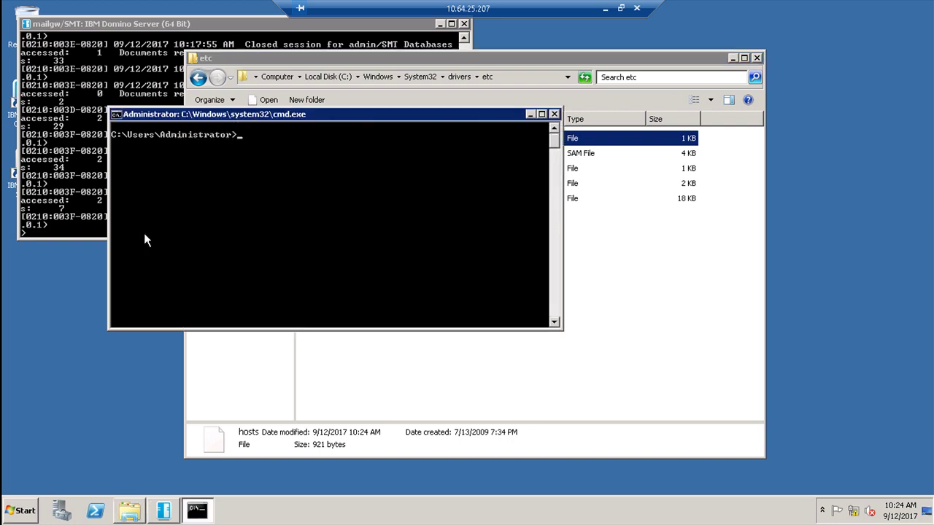
{"action": "type", "text": "ping chmail01"}
{"action": "key", "text": "Return"}
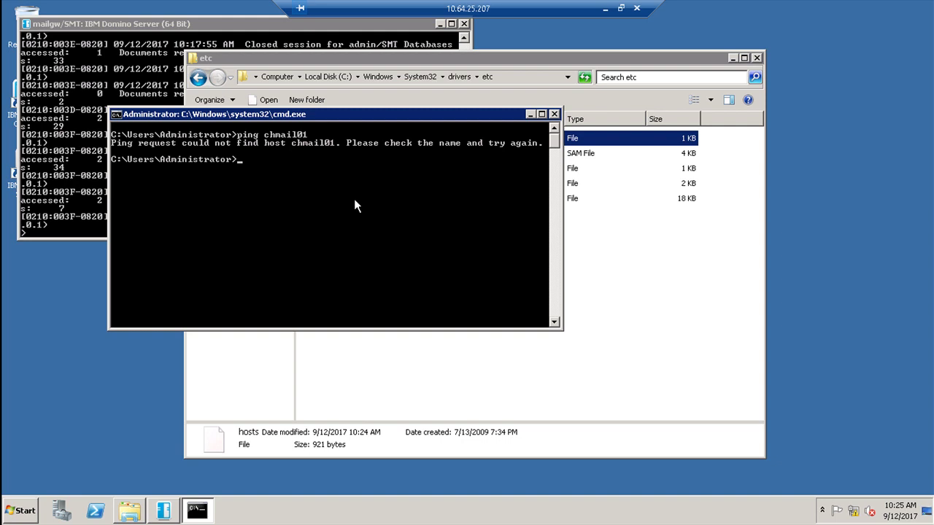
{"action": "key", "text": "Up"}
{"action": "key", "text": "BackSpace"}
{"action": "key", "text": "BackSpace"}
{"action": "key", "text": "BackSpace"}
{"action": "key", "text": "BackSpace"}
{"action": "key", "text": "BackSpace"}
{"action": "key", "text": "BackSpace"}
{"action": "type", "text": "nmail01"}
{"action": "key", "text": "Return"}
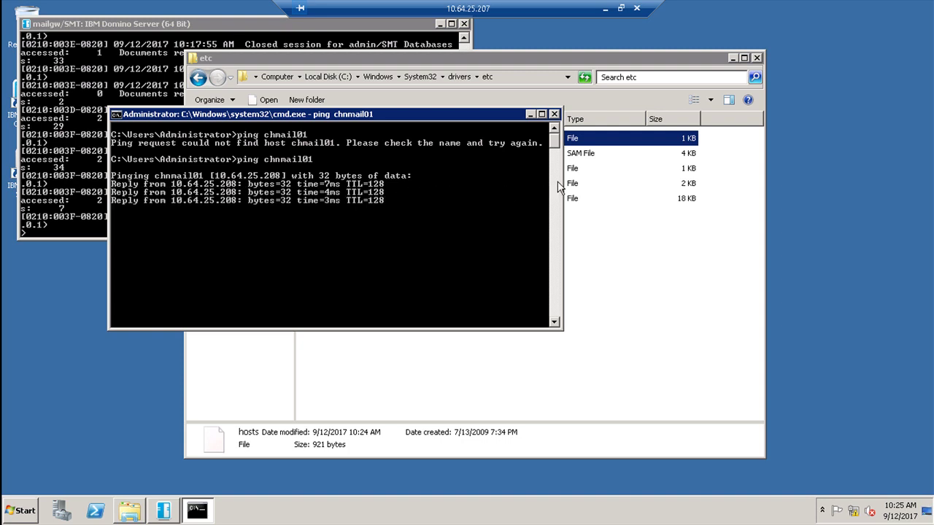
Step: Minimize the command prompt, close the etc folder and minimize the remote session
{"action": "left_click", "coordinate": [530, 114]}
{"action": "left_click", "coordinate": [757, 59]}
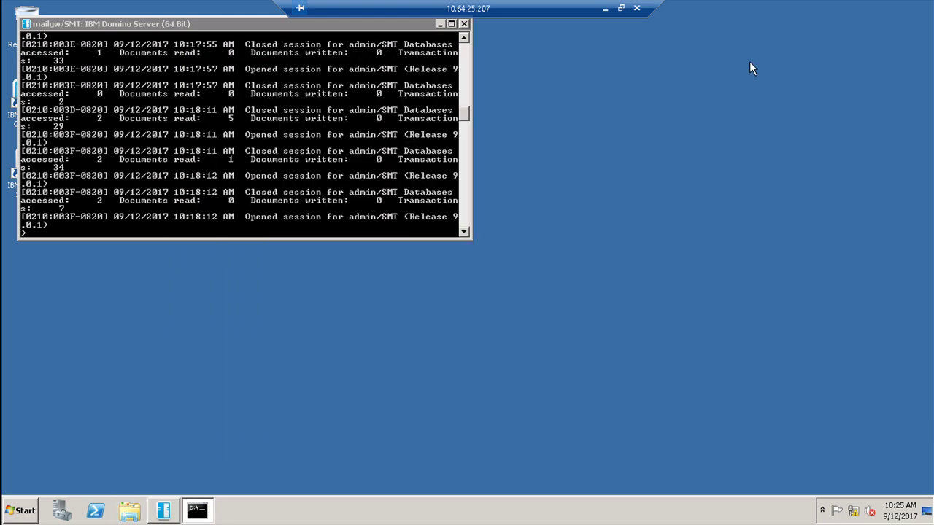
{"action": "left_click", "coordinate": [606, 9]}
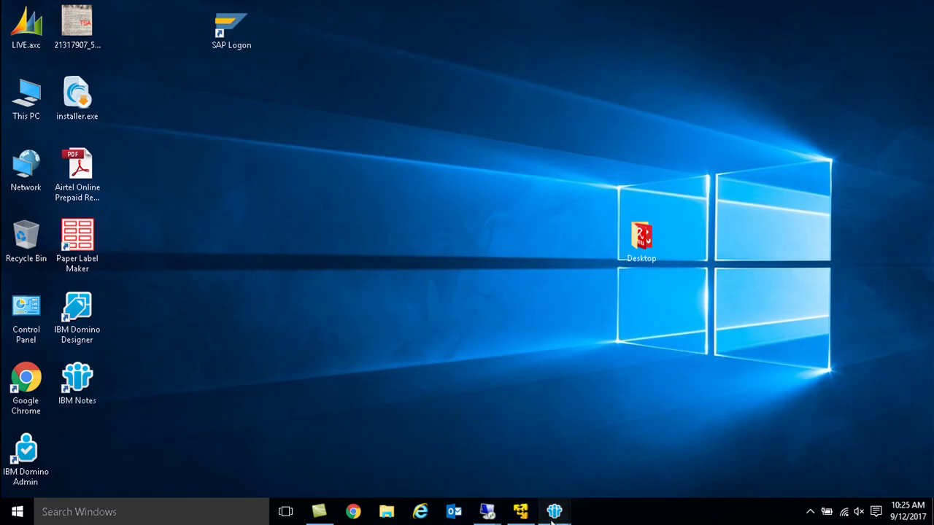
Step: Start server registration, accept the SMT certifier and enter the certifier password
{"action": "mouse_move", "coordinate": [556, 511]}
{"action": "left_click", "coordinate": [605, 460]}
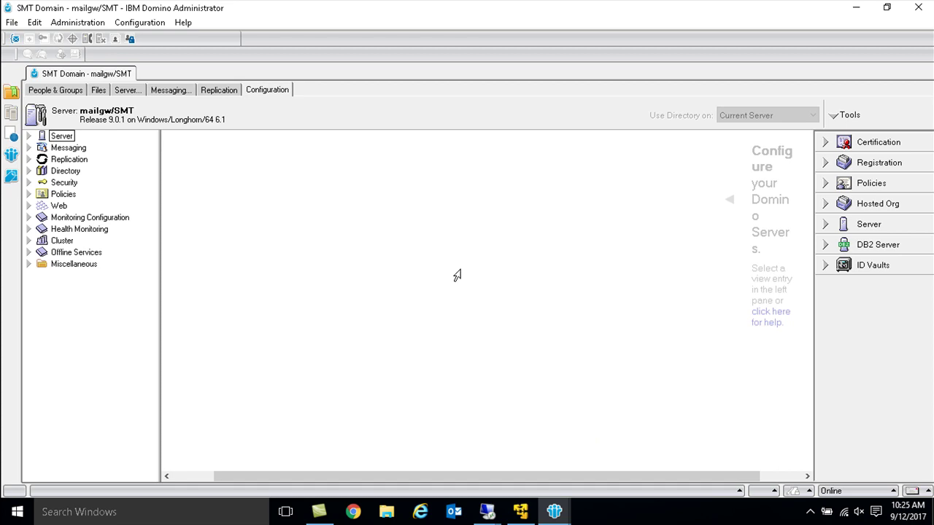
{"action": "left_click", "coordinate": [879, 163]}
{"action": "left_click", "coordinate": [855, 196]}
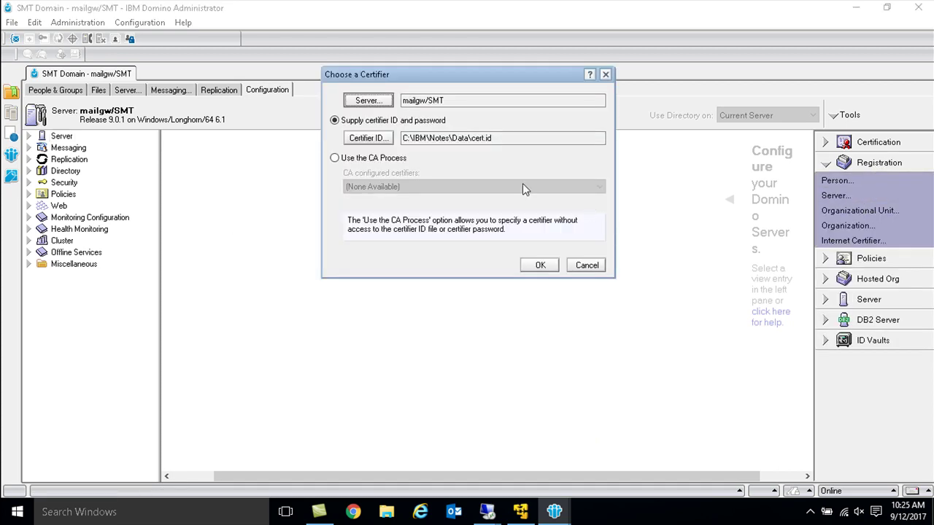
{"action": "left_click_drag", "start_coordinate": [499, 139], "coordinate": [395, 138]}
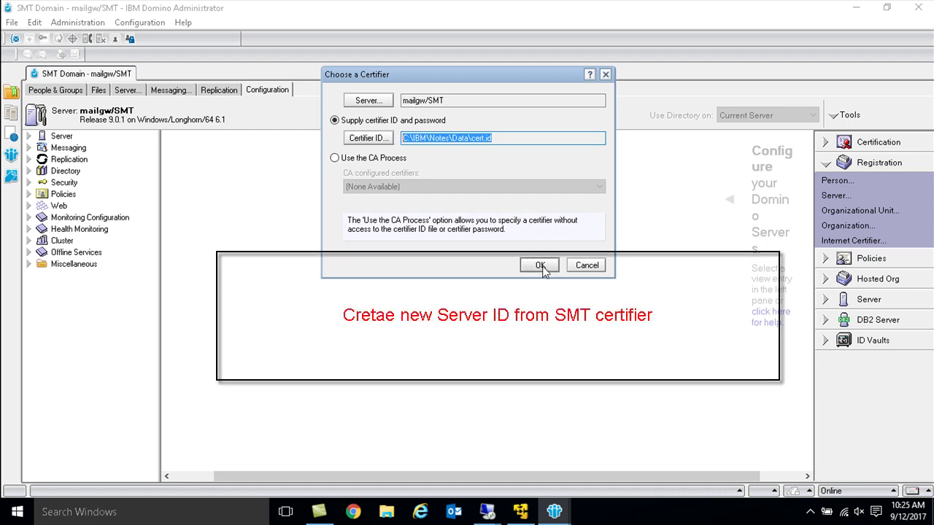
{"action": "left_click", "coordinate": [540, 266]}
{"action": "type", "text": "password"}
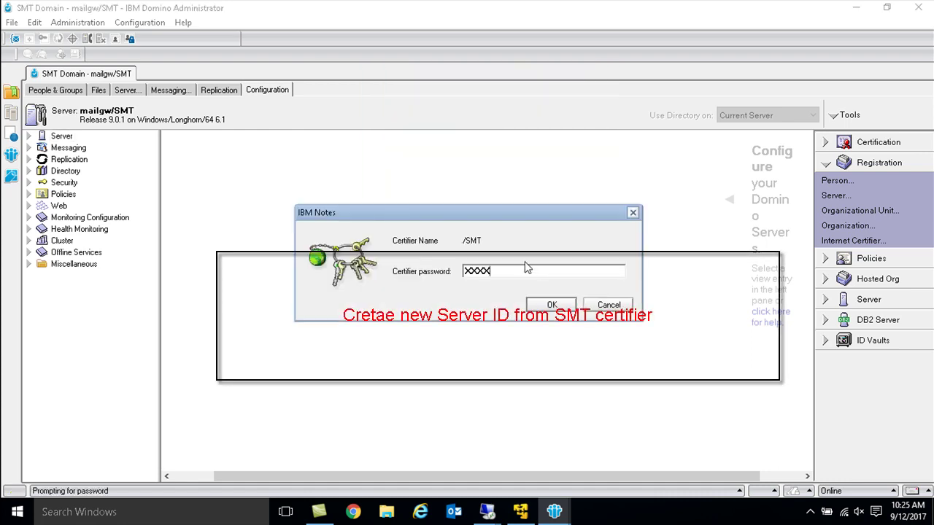
{"action": "key", "text": "Return"}
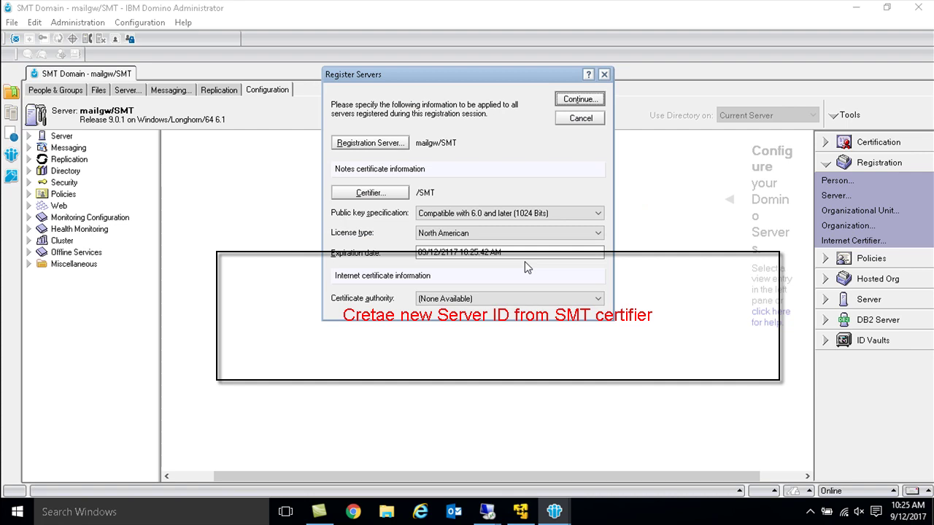
Step: Set the license type to International and continue to the server details
{"action": "left_click", "coordinate": [518, 235]}
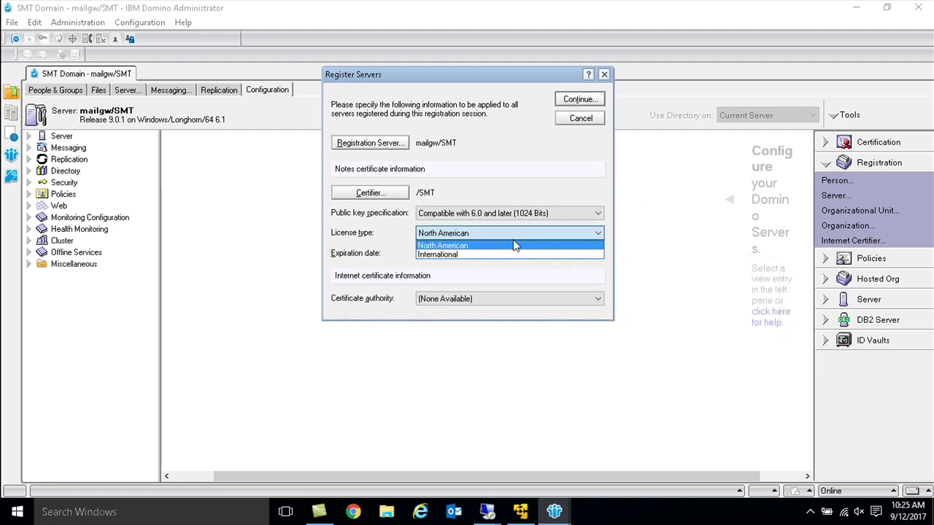
{"action": "left_click", "coordinate": [465, 254]}
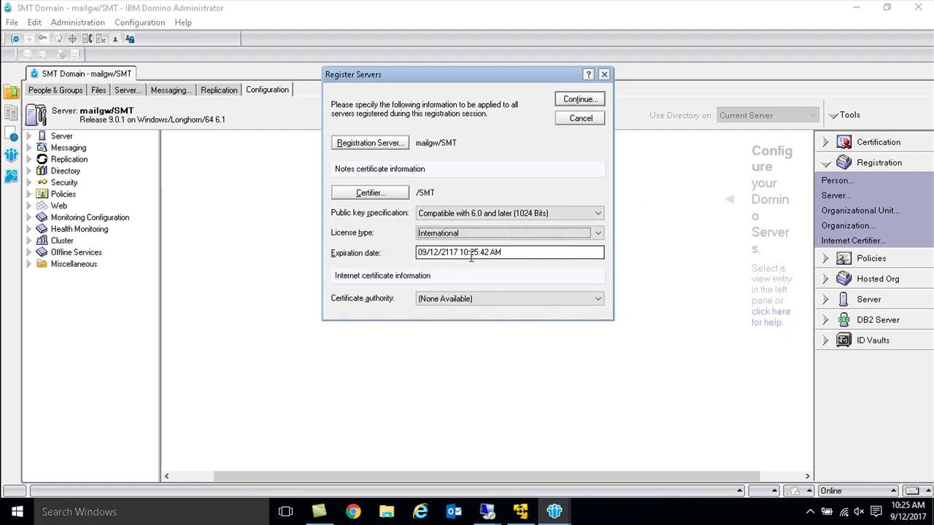
{"action": "left_click_drag", "start_coordinate": [512, 253], "coordinate": [448, 248]}
{"action": "double_click", "coordinate": [448, 252]}
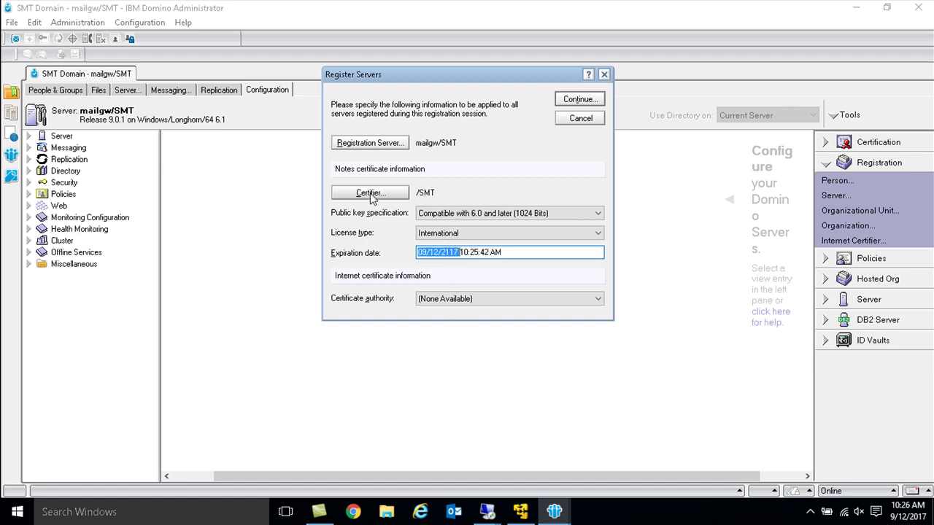
{"action": "left_click", "coordinate": [578, 101]}
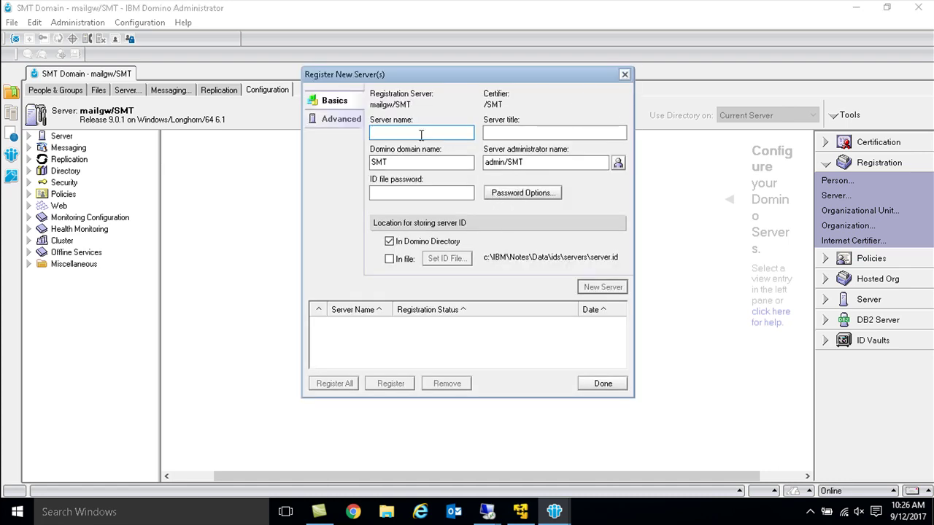
Step: Enter server name chnmail01, title 'Server in Chennai', and the ID file password
{"action": "left_click", "coordinate": [490, 132]}
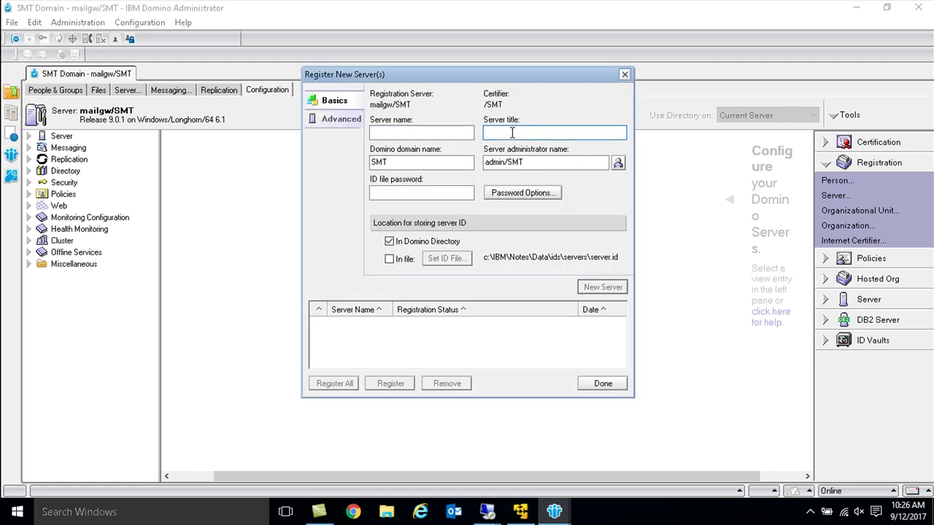
{"action": "left_click", "coordinate": [457, 135]}
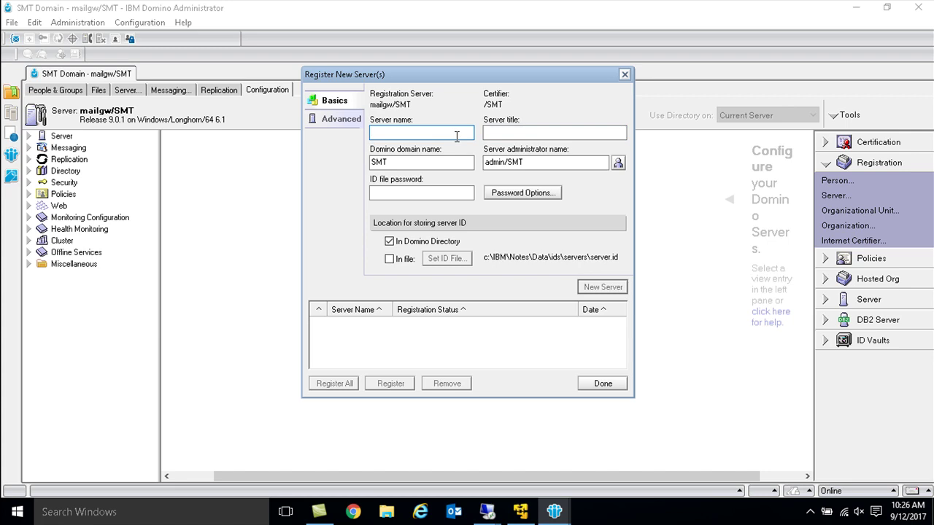
{"action": "type", "text": "chnmail01"}
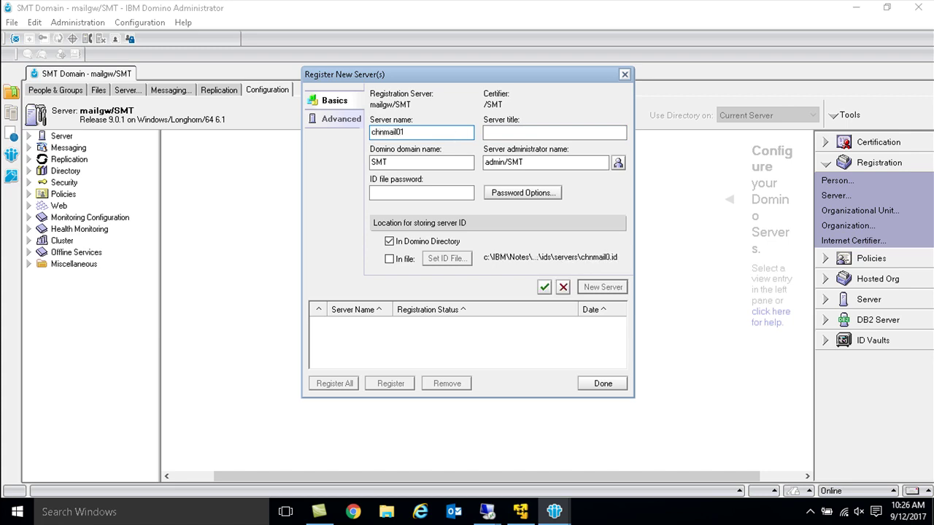
{"action": "left_click", "coordinate": [551, 137]}
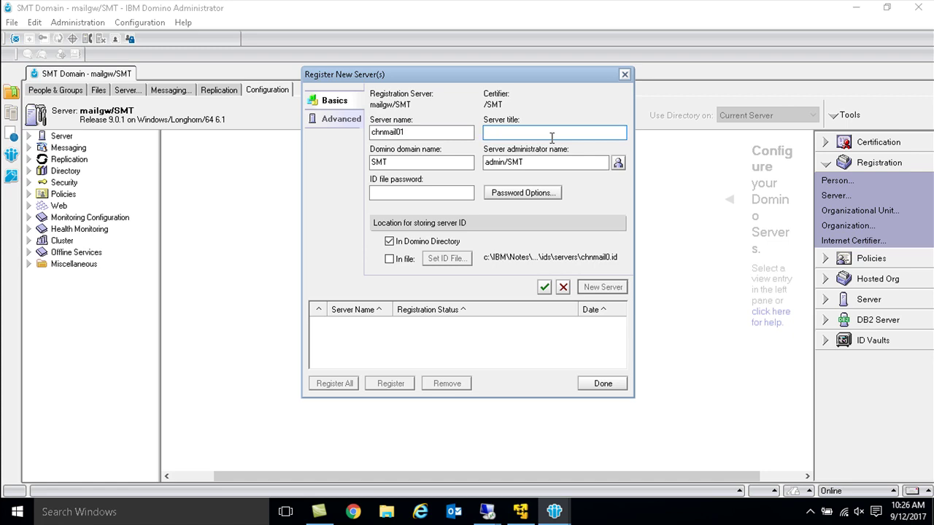
{"action": "type", "text": "S"}
{"action": "type", "text": "erver in Chennai BO"}
{"action": "left_click", "coordinate": [445, 194]}
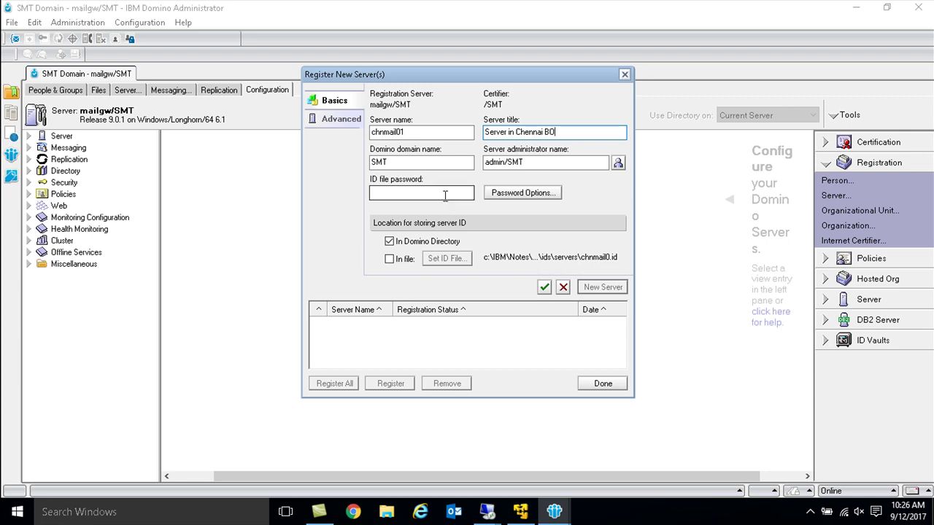
{"action": "type", "text": "Paa"}
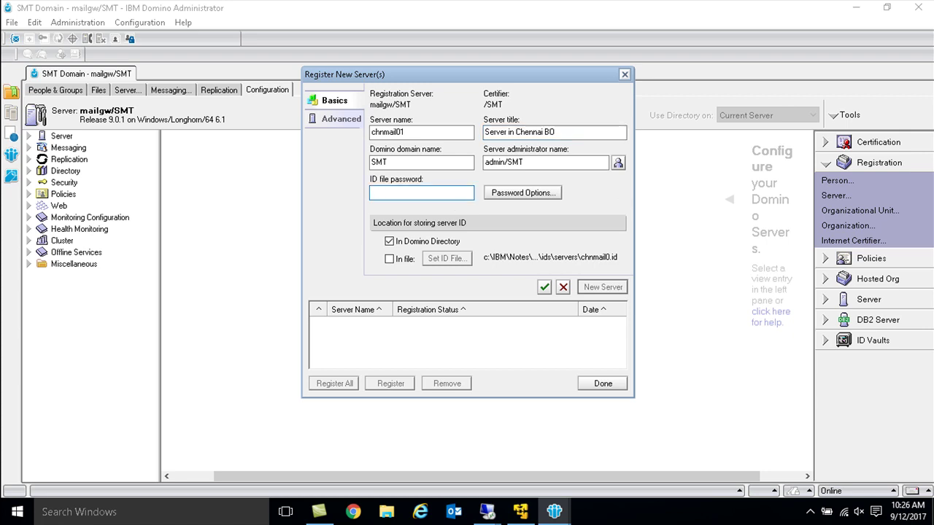
Step: Store the server ID in a file, queue and register chnmail01, then close registration
{"action": "left_click", "coordinate": [522, 192]}
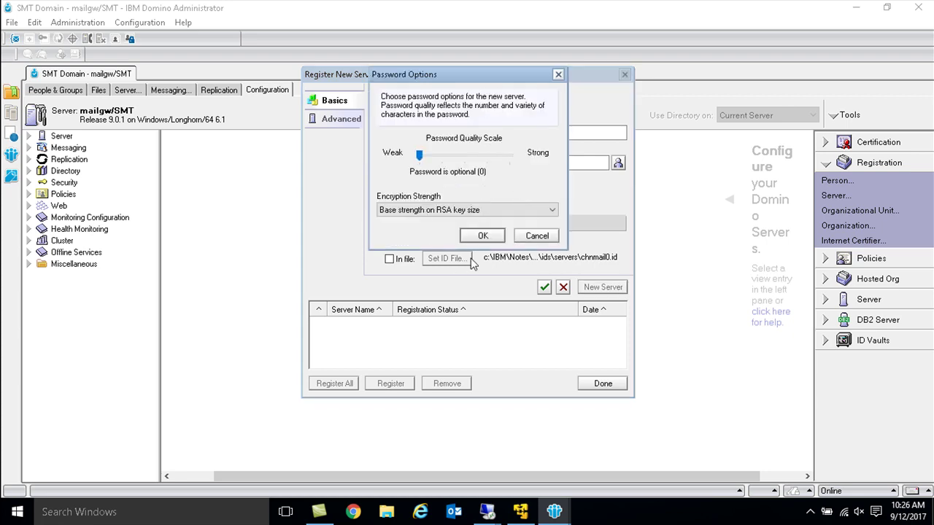
{"action": "left_click", "coordinate": [485, 237]}
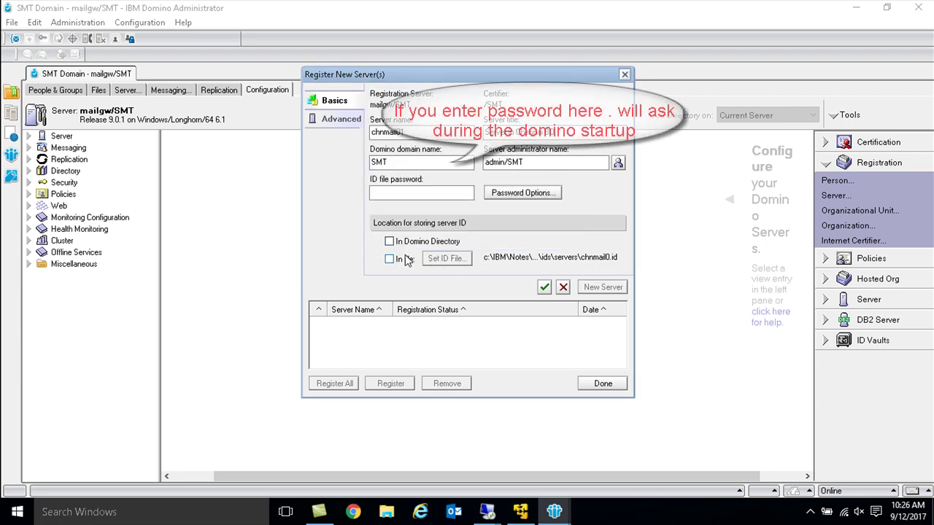
{"action": "left_click", "coordinate": [406, 261]}
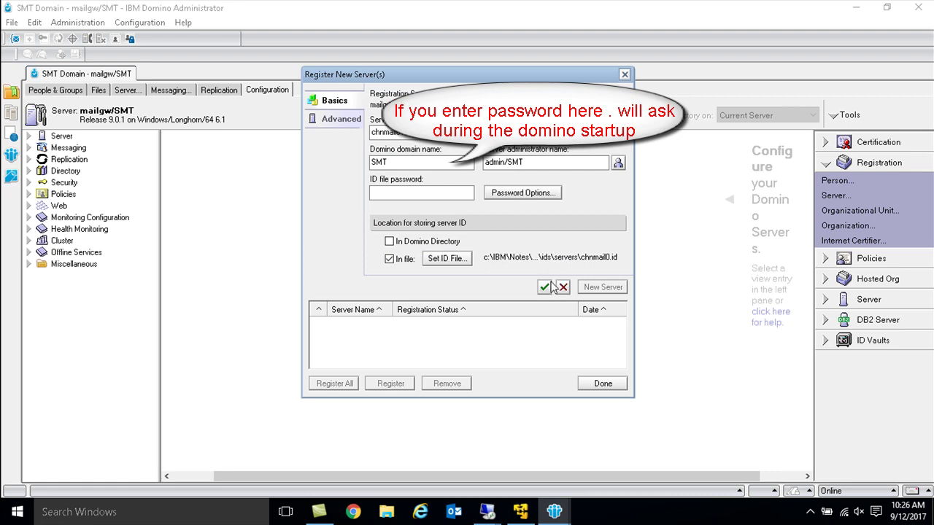
{"action": "left_click", "coordinate": [545, 287]}
{"action": "left_click", "coordinate": [341, 329]}
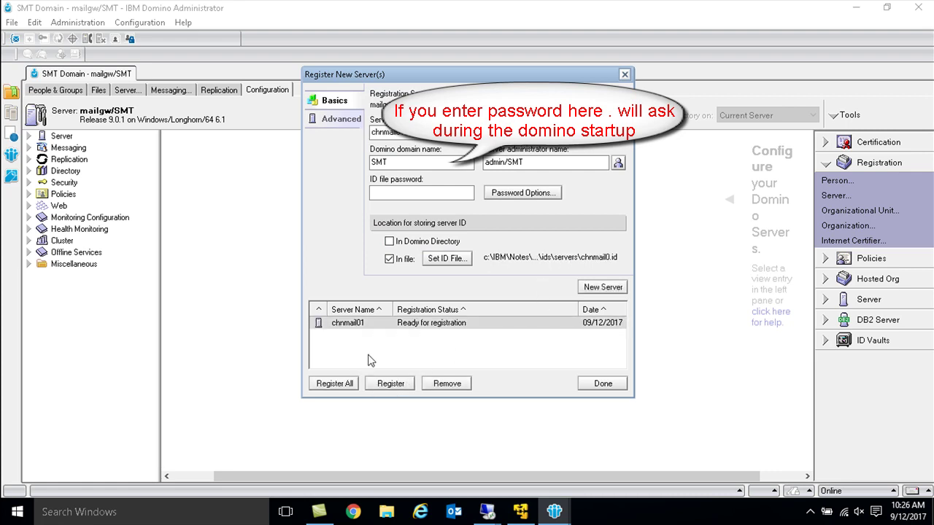
{"action": "left_click", "coordinate": [401, 387]}
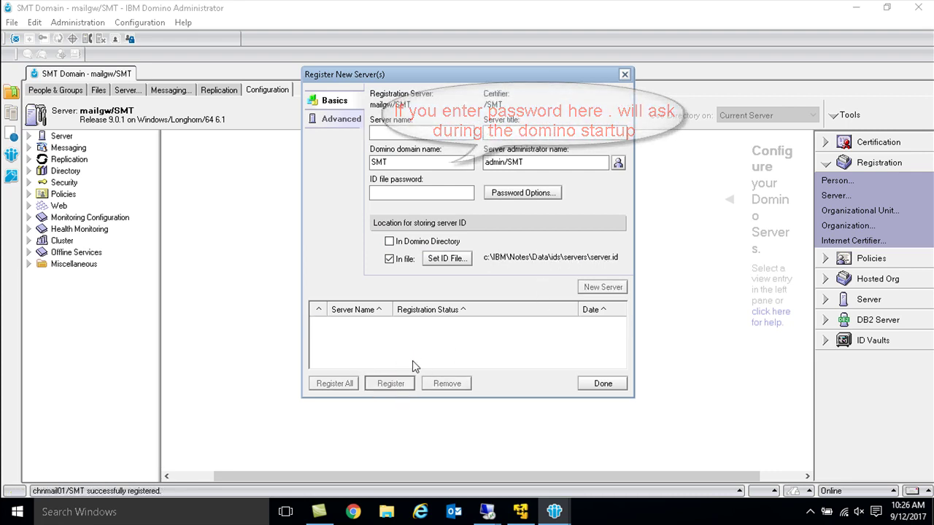
{"action": "left_click", "coordinate": [603, 385]}
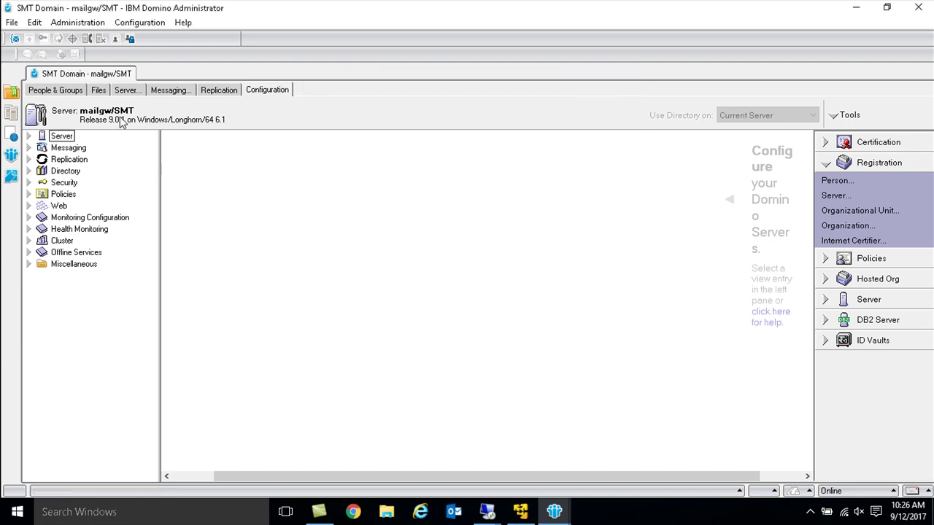
Step: List All Server Documents under Server to show chnmail01/SMT and mailgw/SMT
{"action": "left_click", "coordinate": [29, 136]}
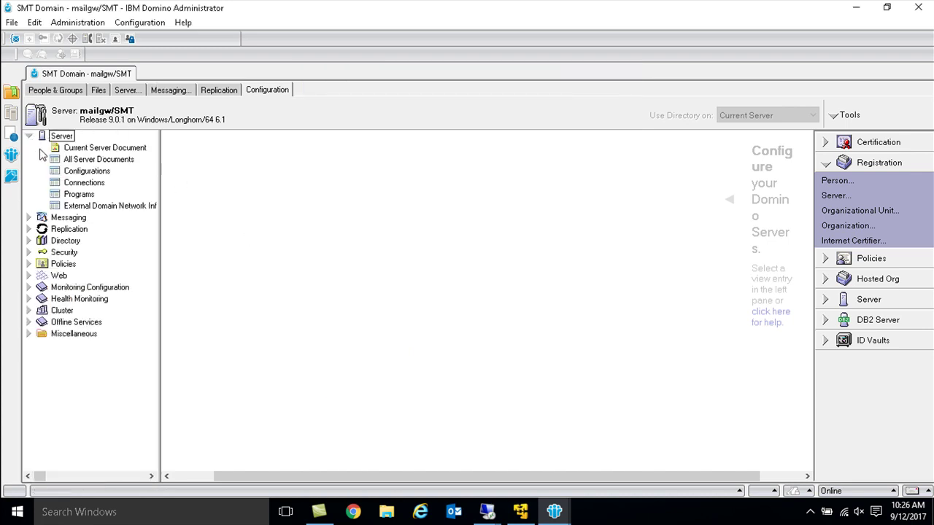
{"action": "left_click", "coordinate": [77, 160]}
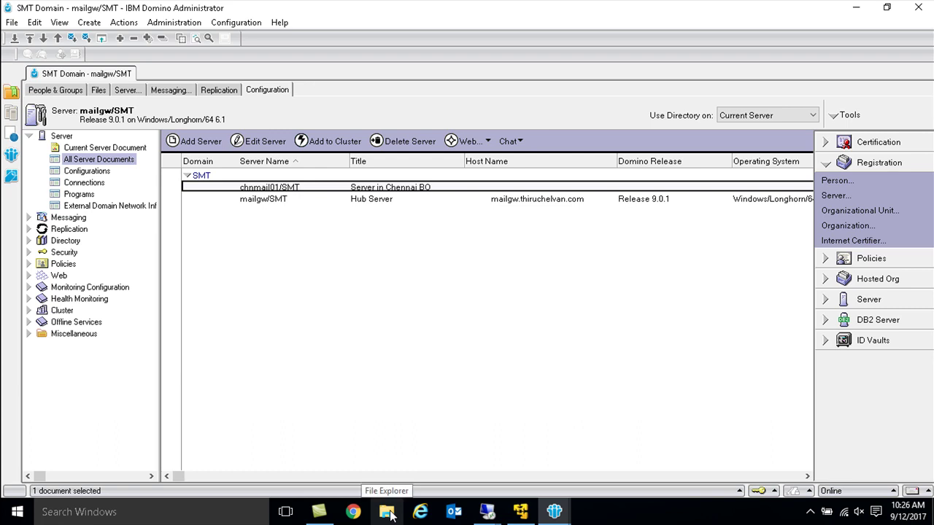
{"action": "left_click", "coordinate": [388, 513]}
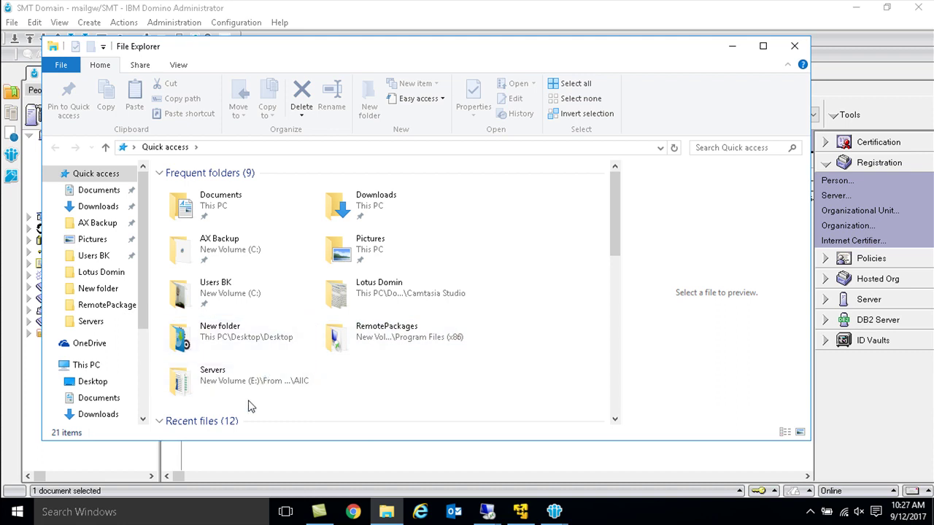
Step: Browse to C:\ibm\Notes\Data\ids\servers and copy chnmail0.id
{"action": "key", "text": "super+r"}
{"action": "type", "text": "c:\\"}
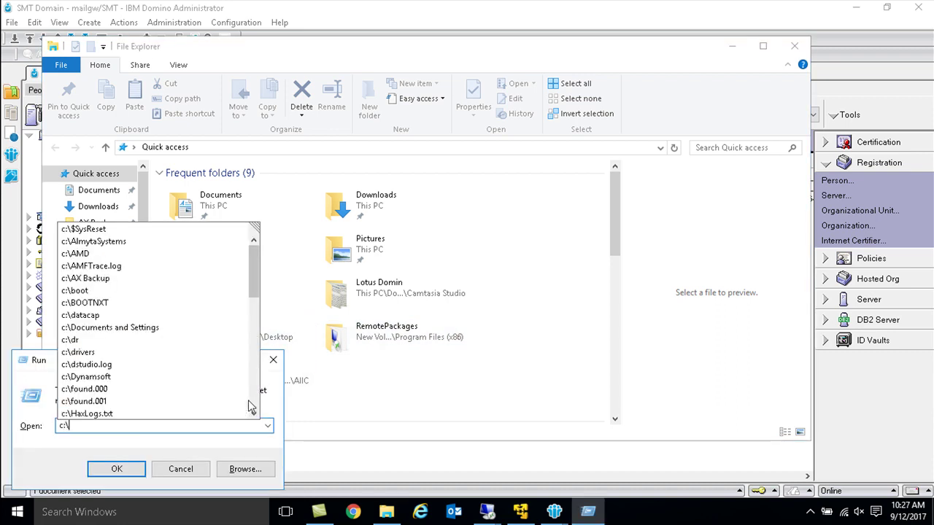
{"action": "type", "text": "ibm\\no"}
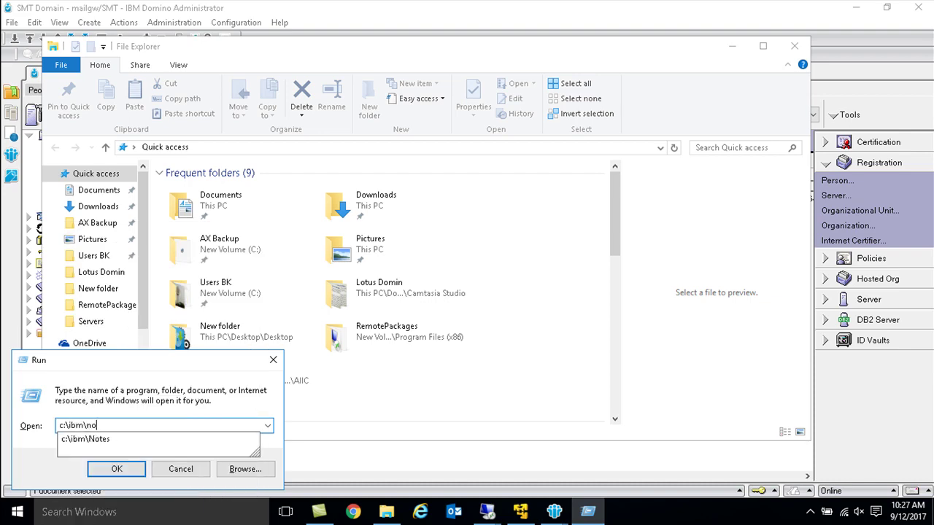
{"action": "key", "text": "Down"}
{"action": "key", "text": "Return"}
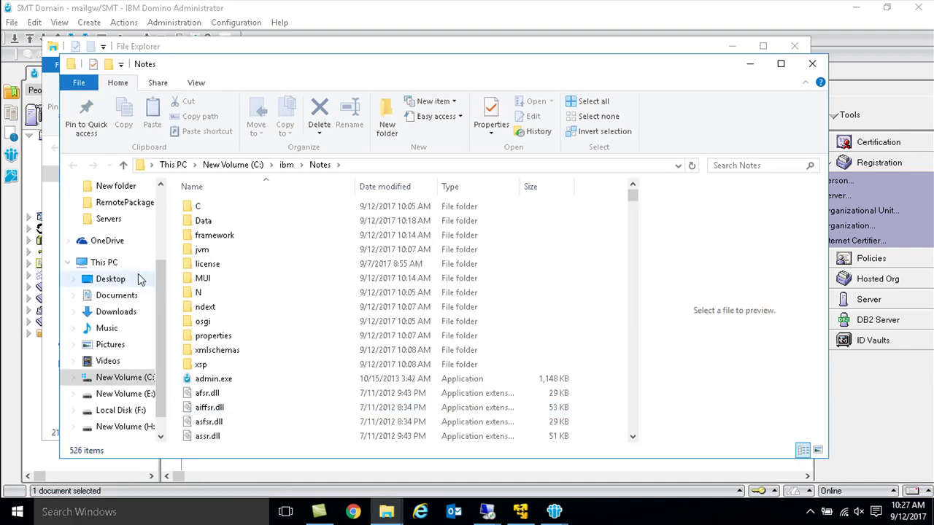
{"action": "double_click", "coordinate": [211, 219]}
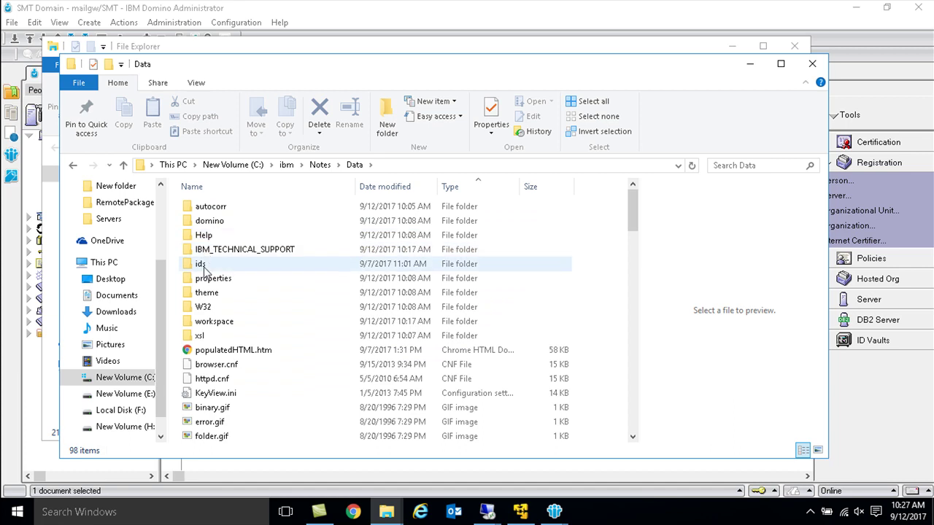
{"action": "double_click", "coordinate": [204, 265]}
{"action": "double_click", "coordinate": [206, 236]}
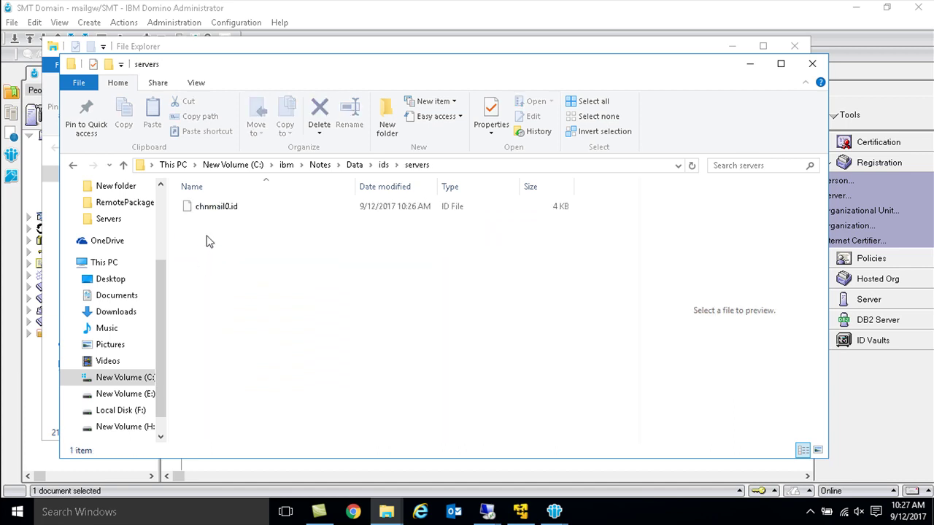
{"action": "left_click", "coordinate": [217, 212]}
{"action": "key", "text": "ctrl+c"}
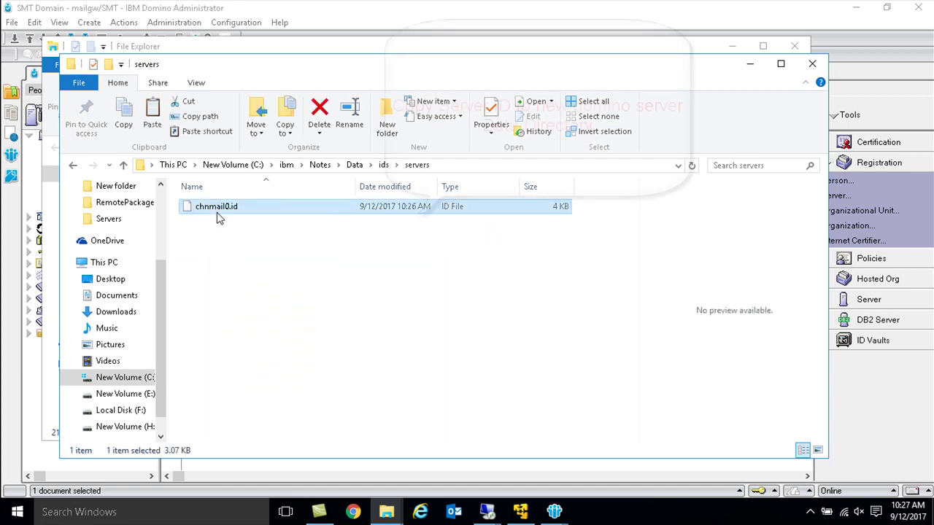
{"action": "left_click", "coordinate": [477, 512]}
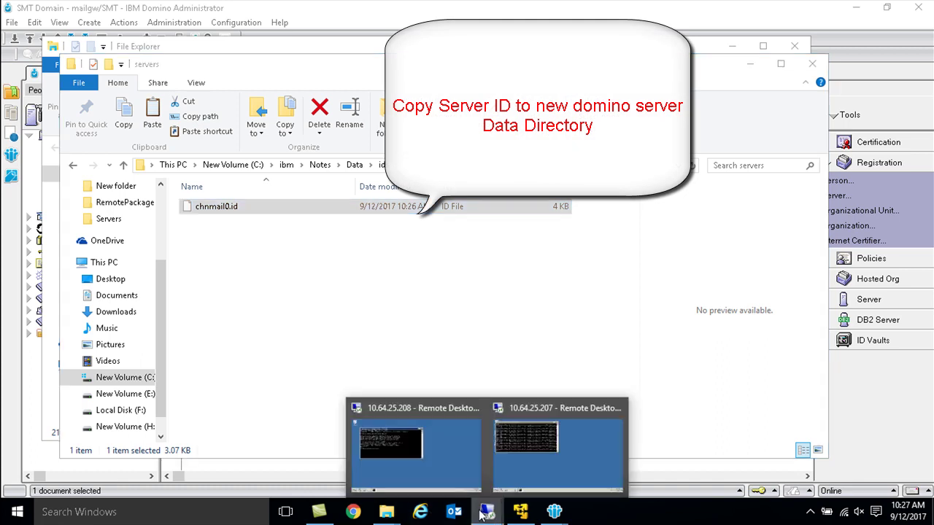
Step: Paste chnmail0.id onto the 10.64.25.208 remote desktop
{"action": "left_click", "coordinate": [443, 453]}
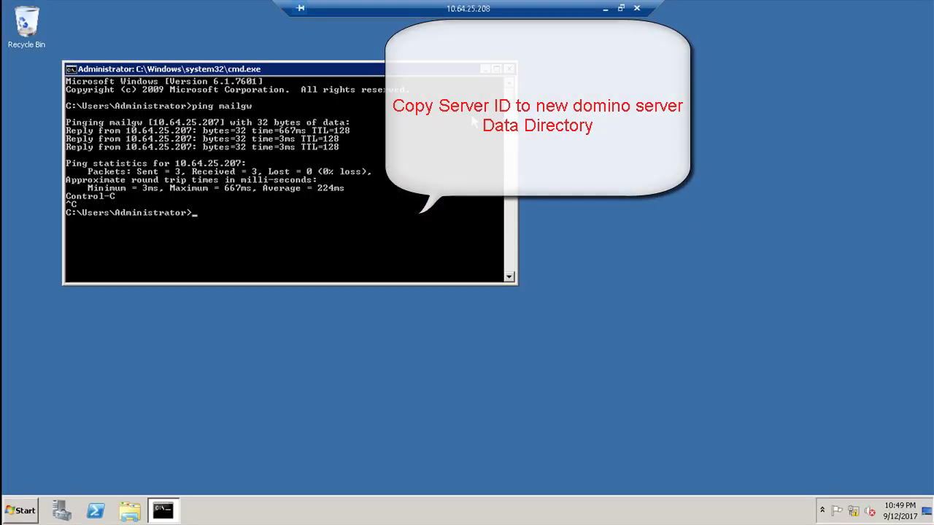
{"action": "left_click", "coordinate": [485, 70]}
{"action": "right_click", "coordinate": [183, 218]}
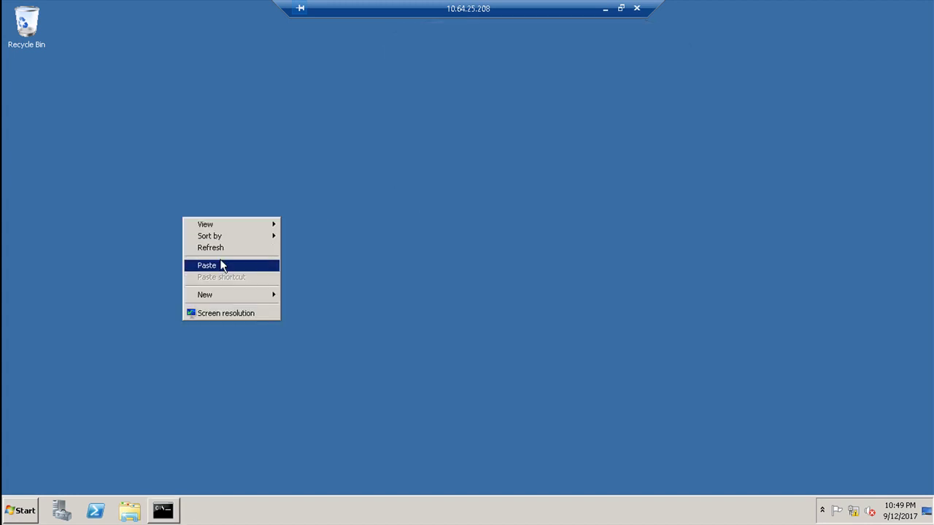
{"action": "left_click", "coordinate": [218, 266]}
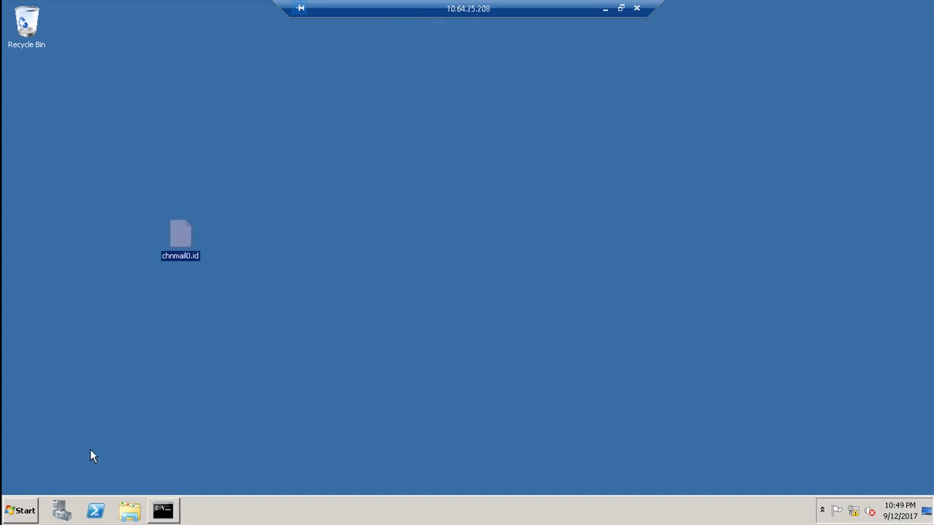
Step: Run the Domino installer from C:\Soft as administrator and start extracting it
{"action": "left_click", "coordinate": [130, 511]}
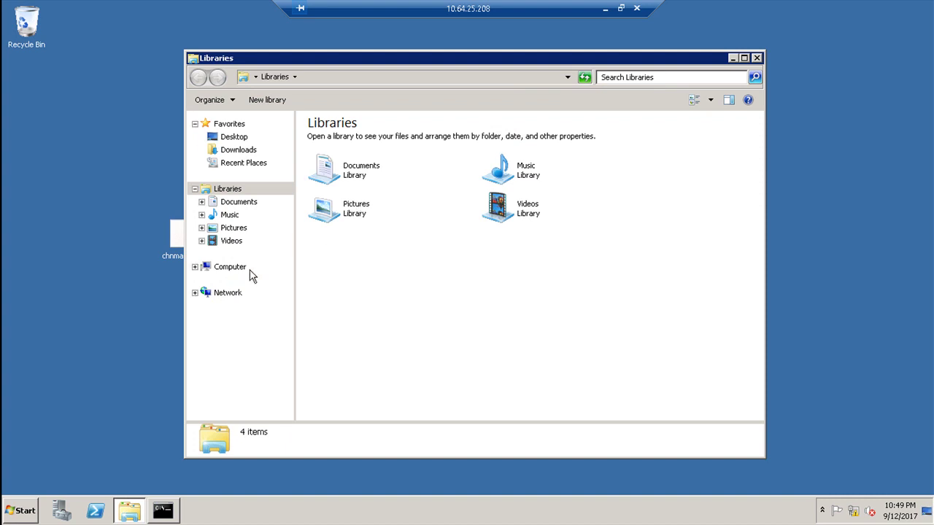
{"action": "left_click", "coordinate": [232, 268]}
{"action": "double_click", "coordinate": [381, 161]}
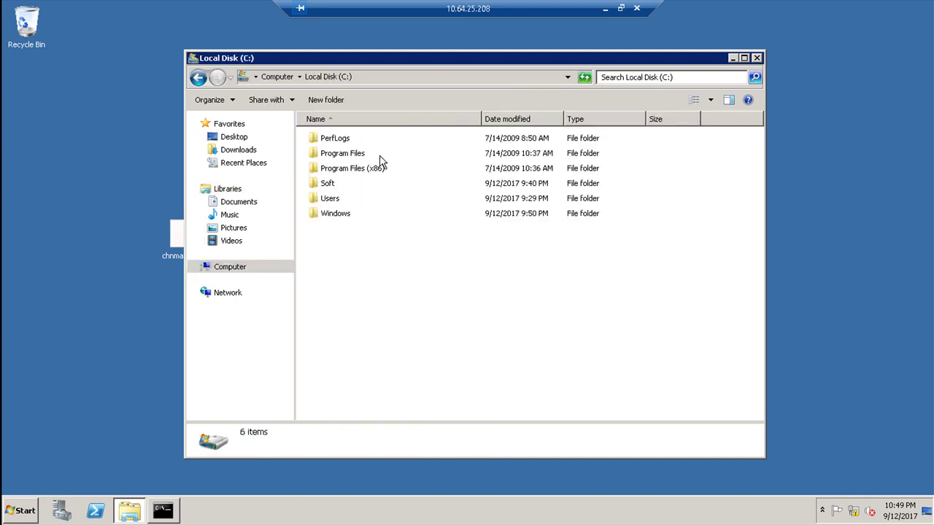
{"action": "double_click", "coordinate": [329, 184]}
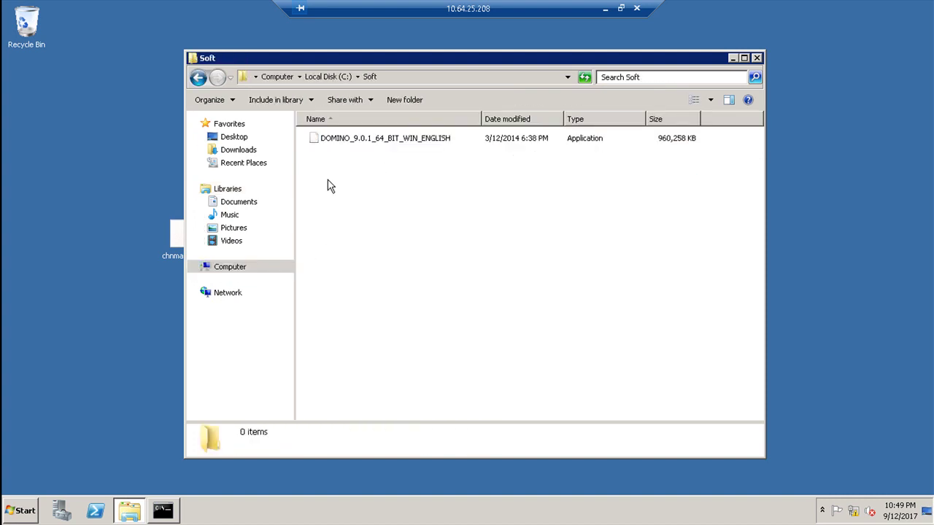
{"action": "right_click", "coordinate": [347, 142]}
{"action": "left_click", "coordinate": [372, 162]}
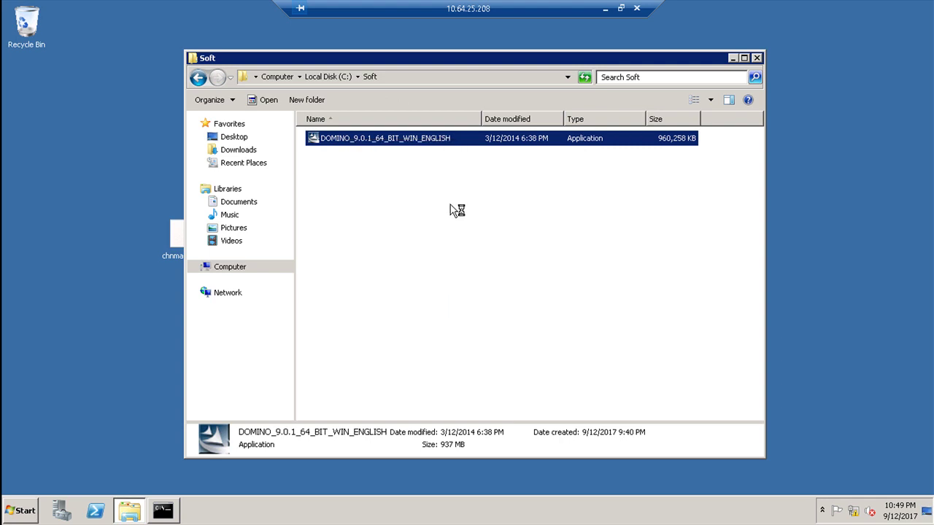
{"action": "left_click", "coordinate": [541, 377]}
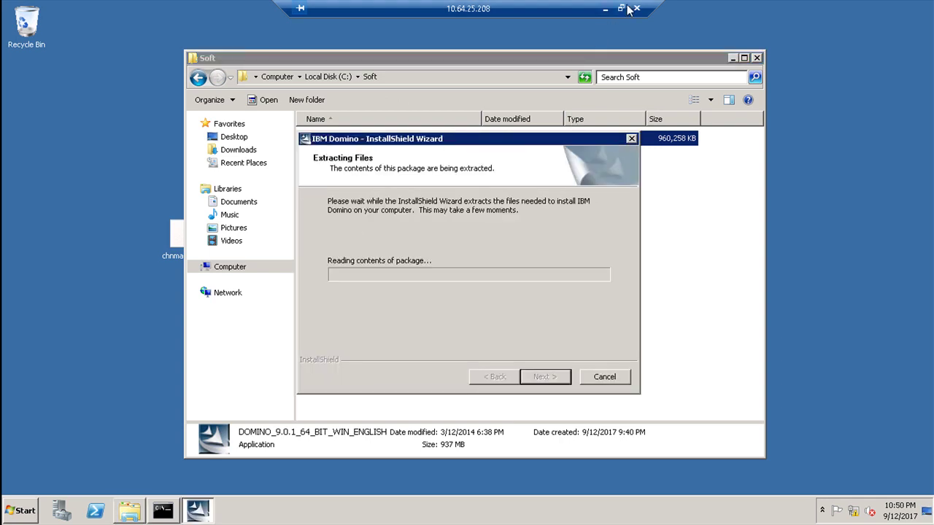
Step: Get past the installer's welcome page and accept the license terms
{"action": "left_click", "coordinate": [605, 10]}
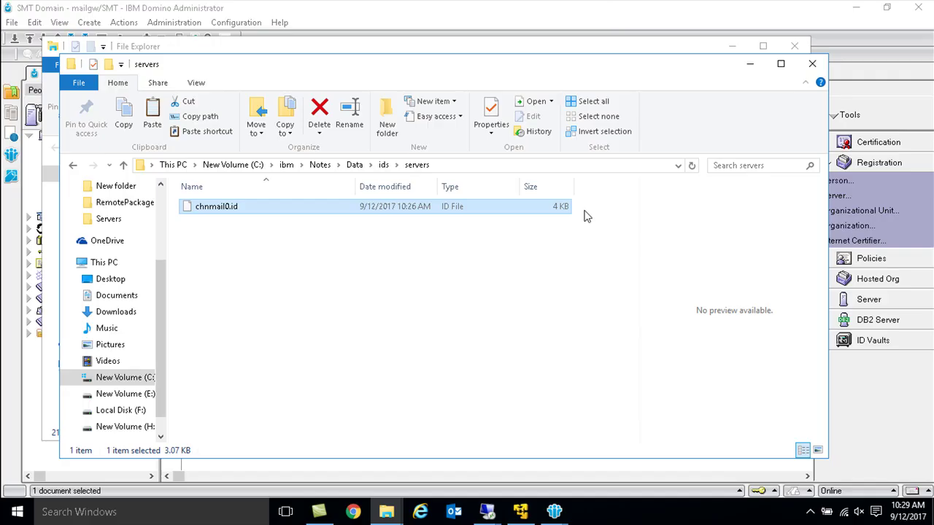
{"action": "left_click", "coordinate": [810, 511]}
{"action": "left_click", "coordinate": [823, 457]}
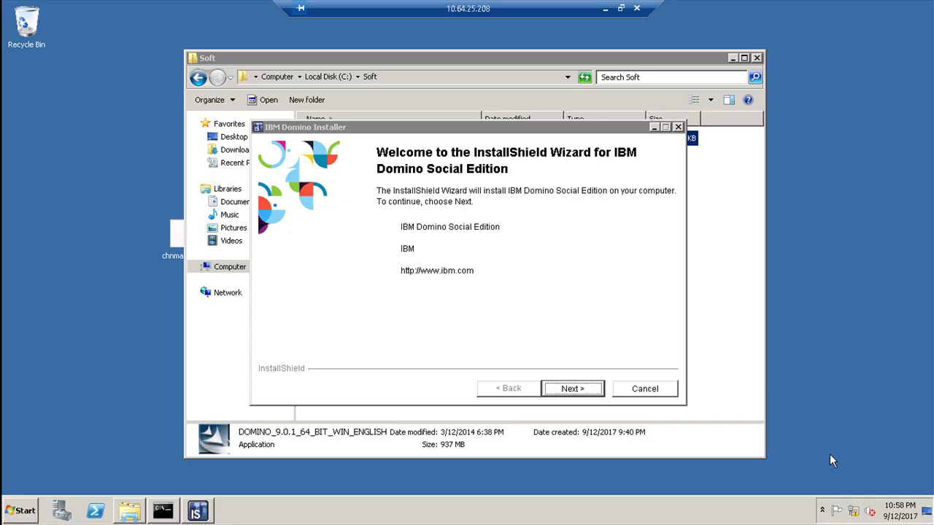
{"action": "left_click", "coordinate": [565, 308]}
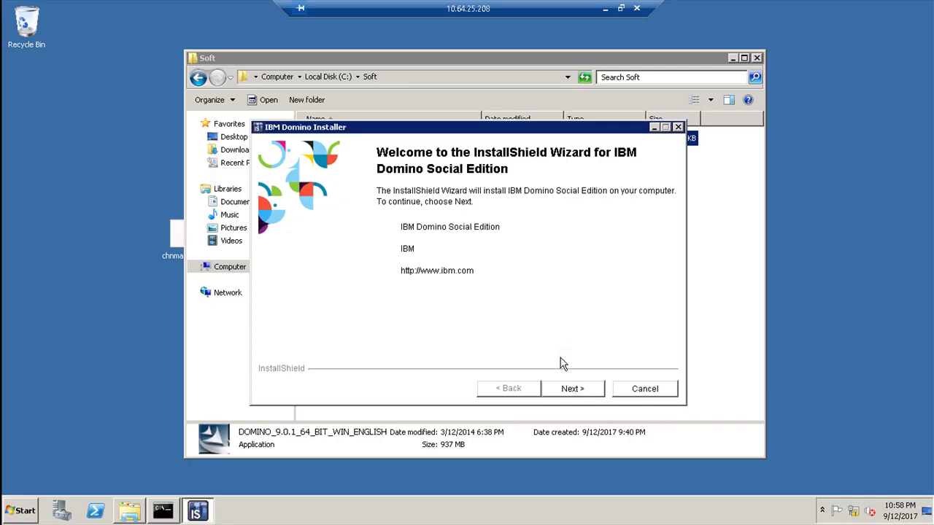
{"action": "left_click", "coordinate": [574, 391]}
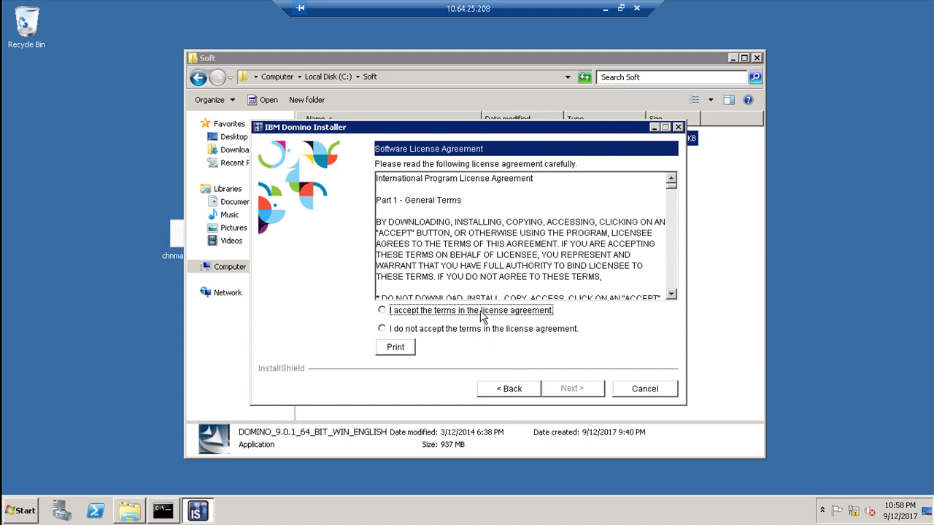
{"action": "left_click", "coordinate": [484, 313]}
{"action": "left_click", "coordinate": [568, 390]}
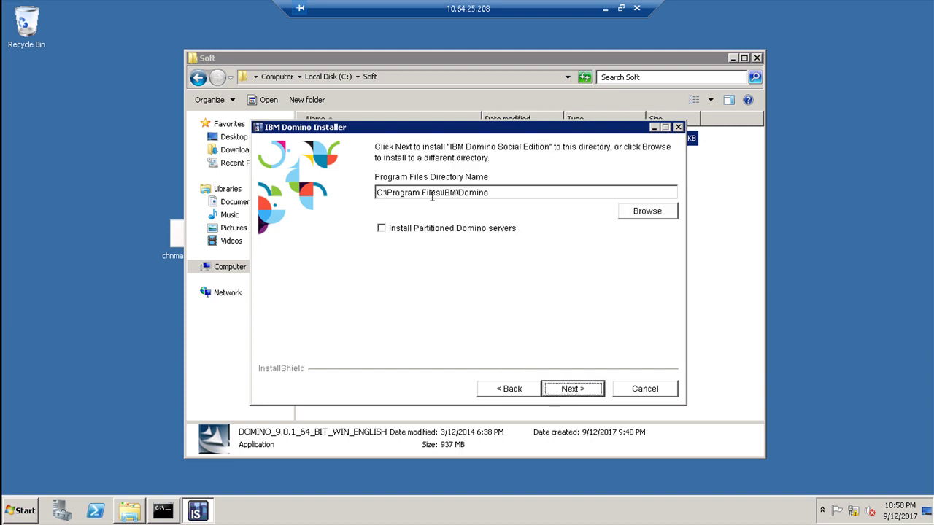
Step: Set the program directory to C:\IBM\Domino
{"action": "left_click_drag", "start_coordinate": [441, 192], "coordinate": [289, 193]}
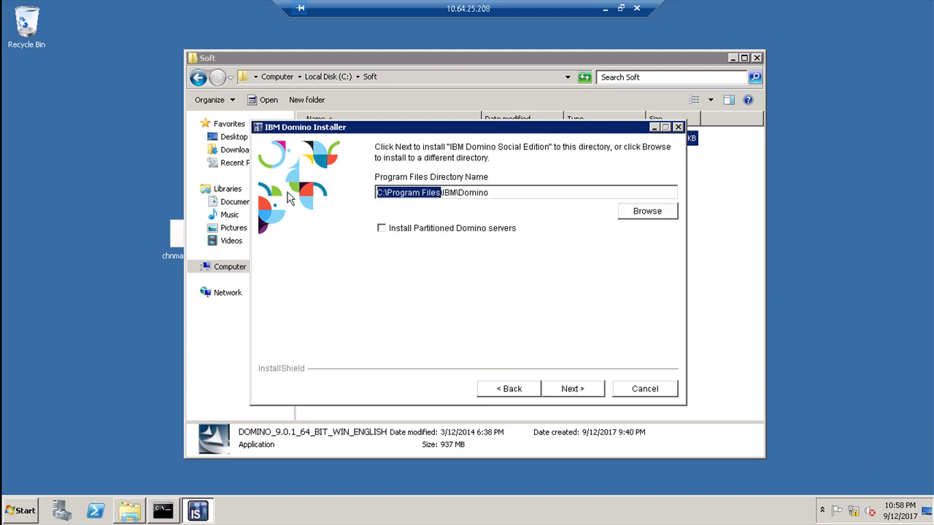
{"action": "key", "text": "BackSpace"}
{"action": "type", "text": "C:"}
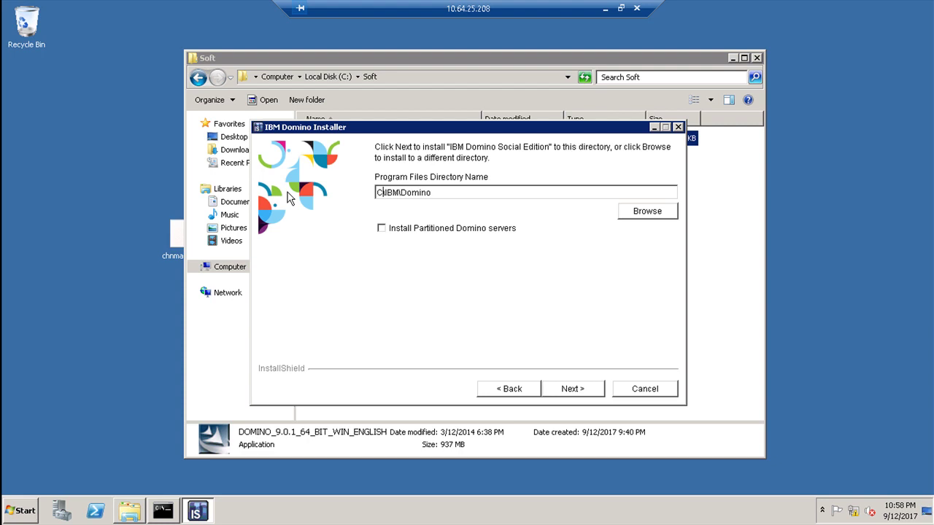
{"action": "left_click", "coordinate": [586, 389]}
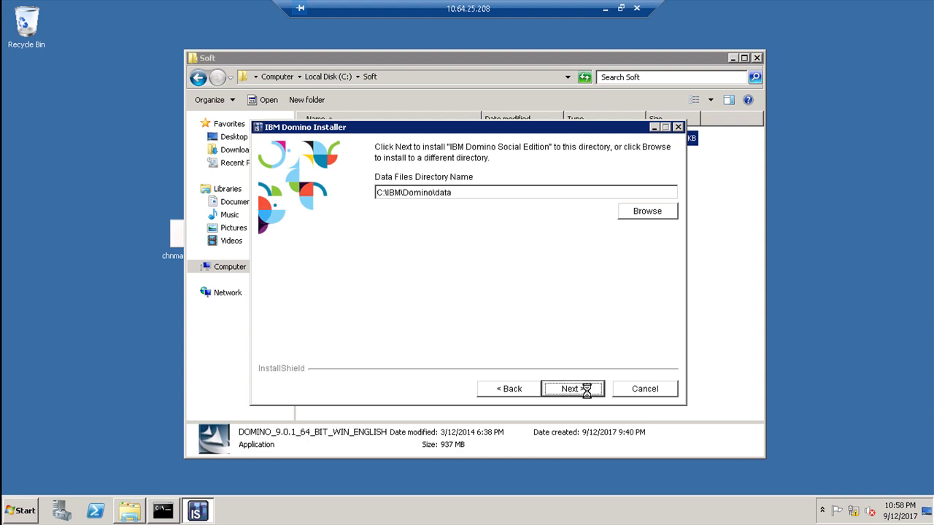
Step: Keep data directory C:\IBM\Domino\data and Domino Enterprise Server, then start installing
{"action": "left_click", "coordinate": [586, 389]}
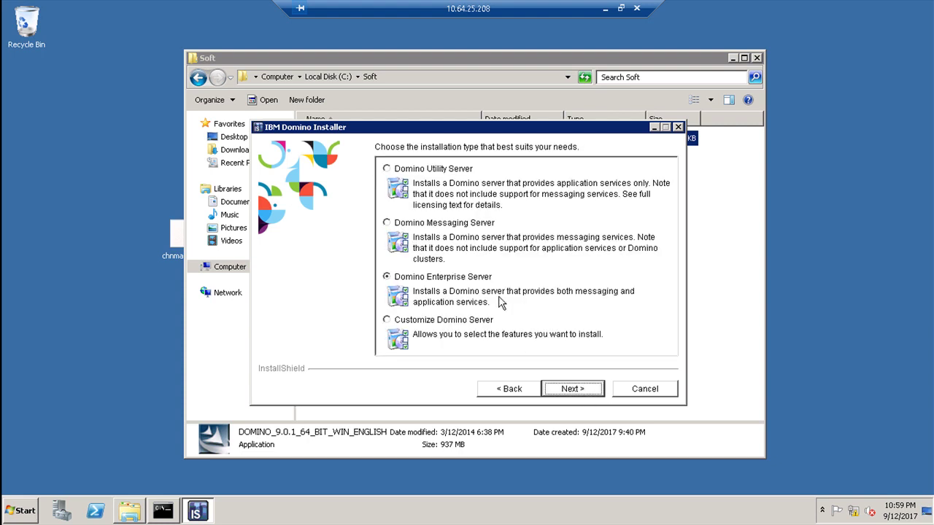
{"action": "left_click", "coordinate": [581, 389]}
{"action": "left_click", "coordinate": [581, 391]}
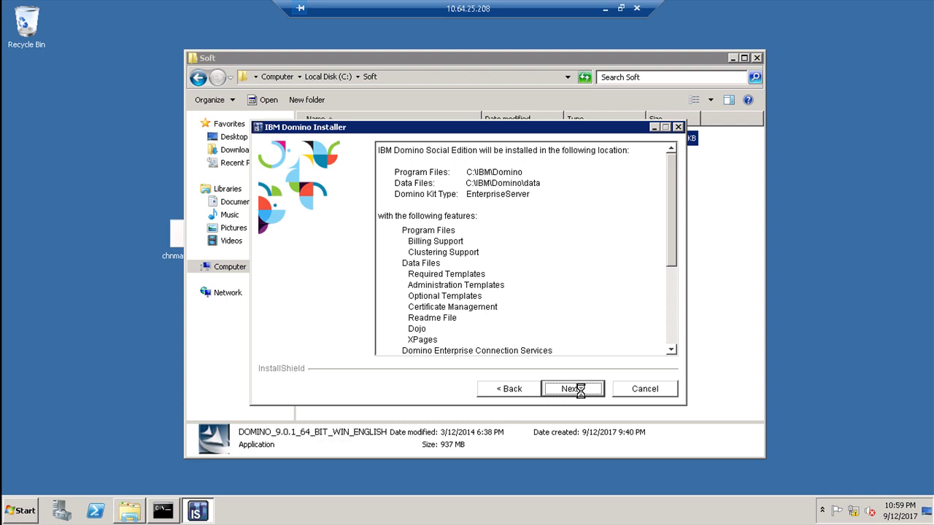
{"action": "left_click", "coordinate": [581, 391]}
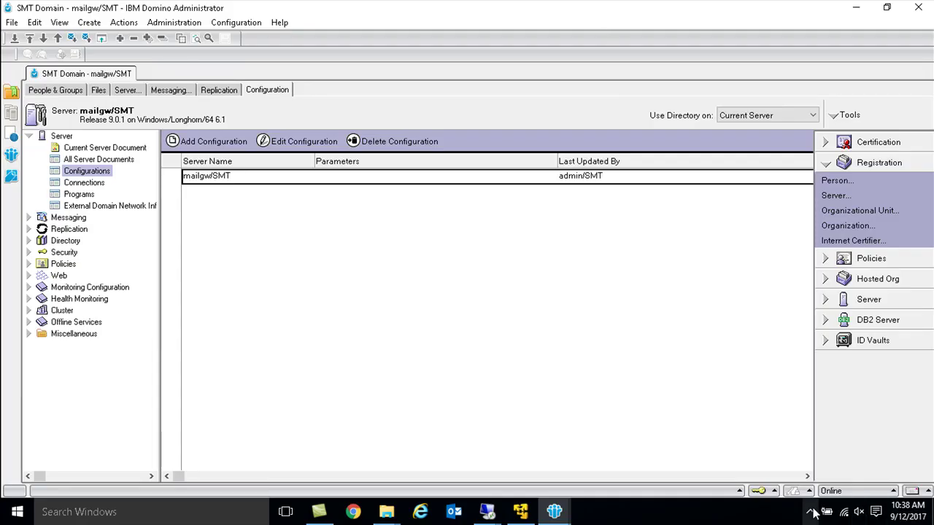
{"action": "left_click", "coordinate": [809, 512]}
{"action": "left_click", "coordinate": [823, 454]}
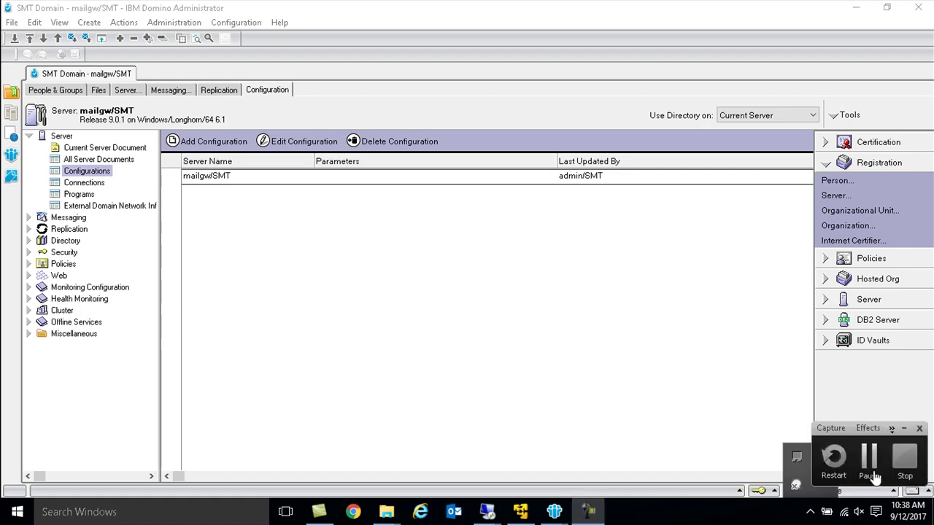
{"action": "left_click", "coordinate": [870, 459]}
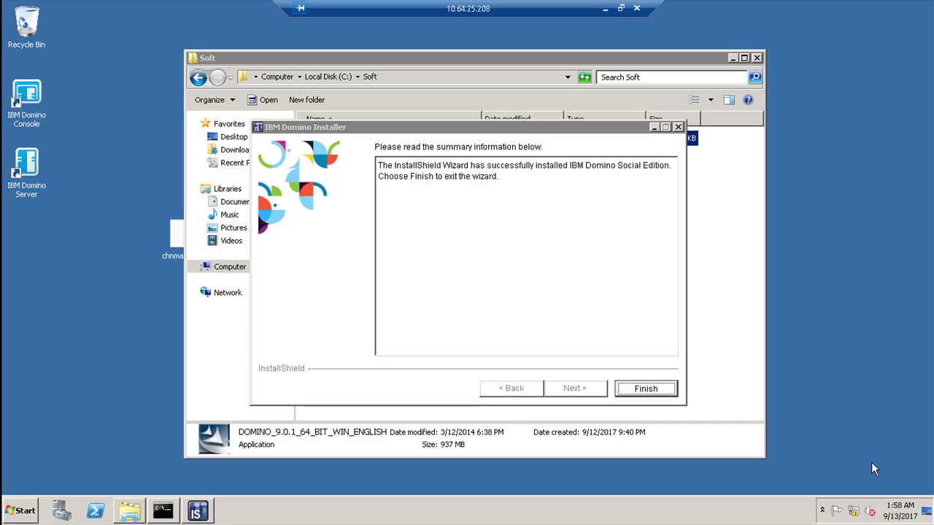
Step: Close the finished installer, minimize the Soft and cmd windows, and launch Domino Server
{"action": "left_click", "coordinate": [646, 389]}
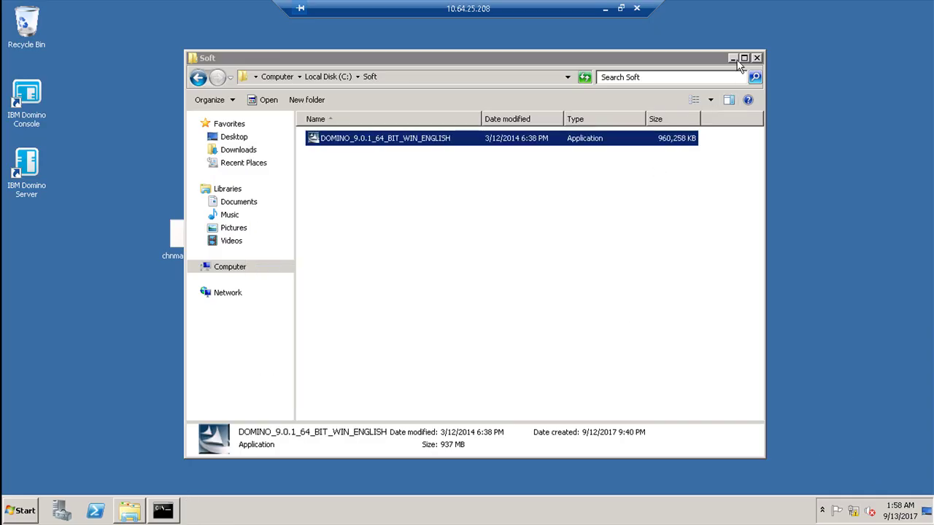
{"action": "left_click", "coordinate": [733, 57]}
{"action": "left_click", "coordinate": [176, 508]}
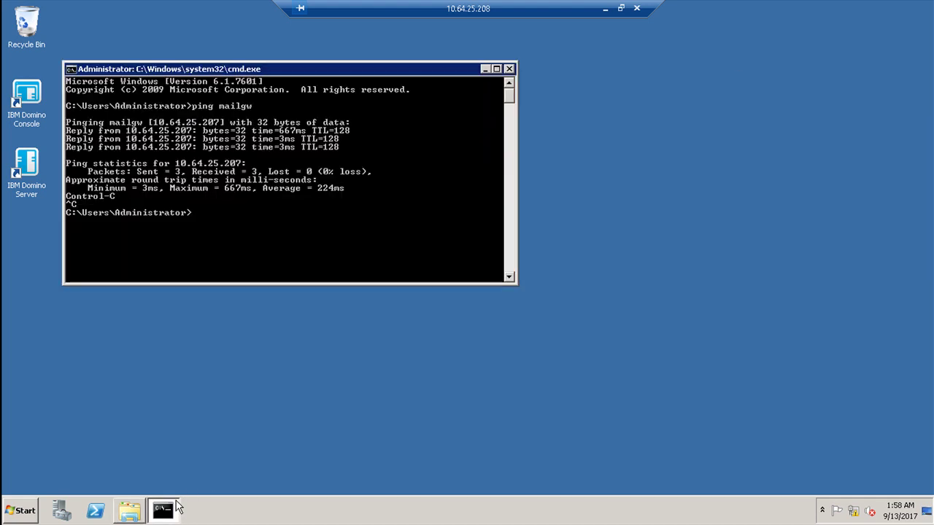
{"action": "left_click", "coordinate": [150, 513]}
{"action": "left_click", "coordinate": [143, 512]}
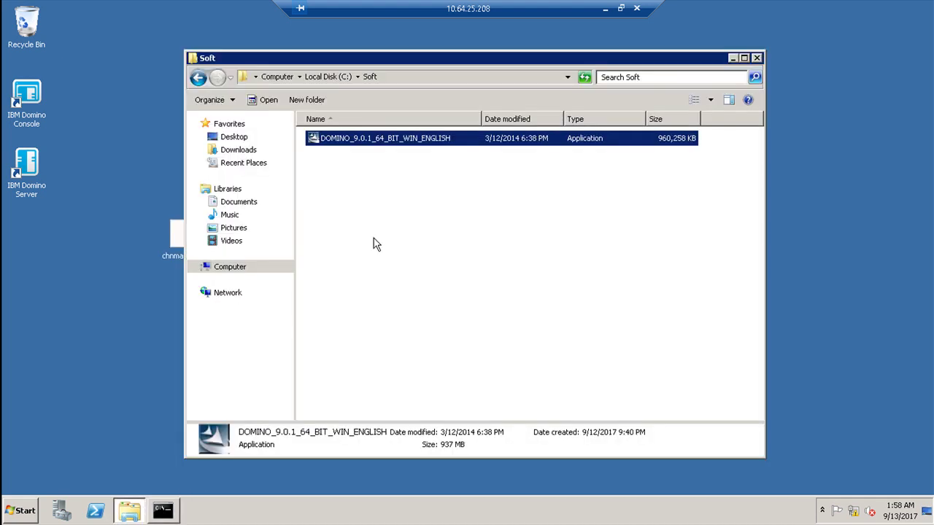
{"action": "left_click", "coordinate": [733, 58]}
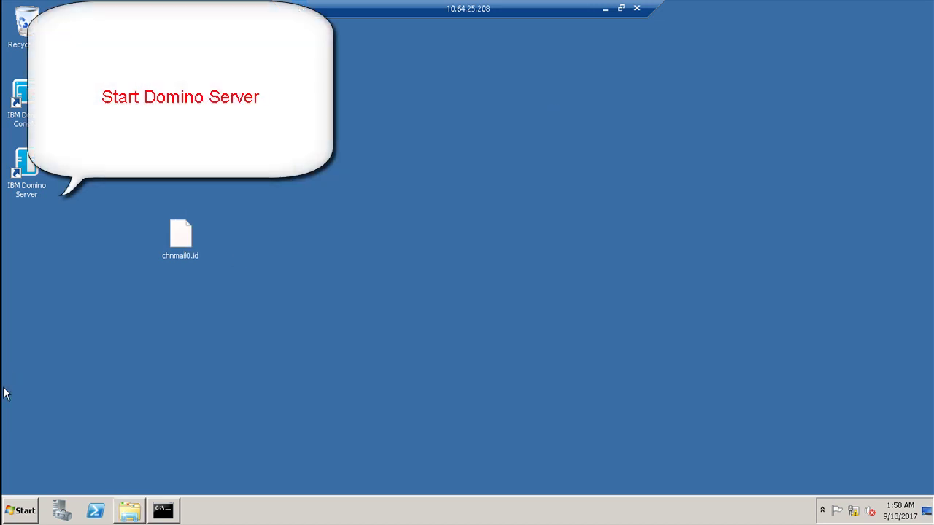
{"action": "double_click", "coordinate": [38, 174]}
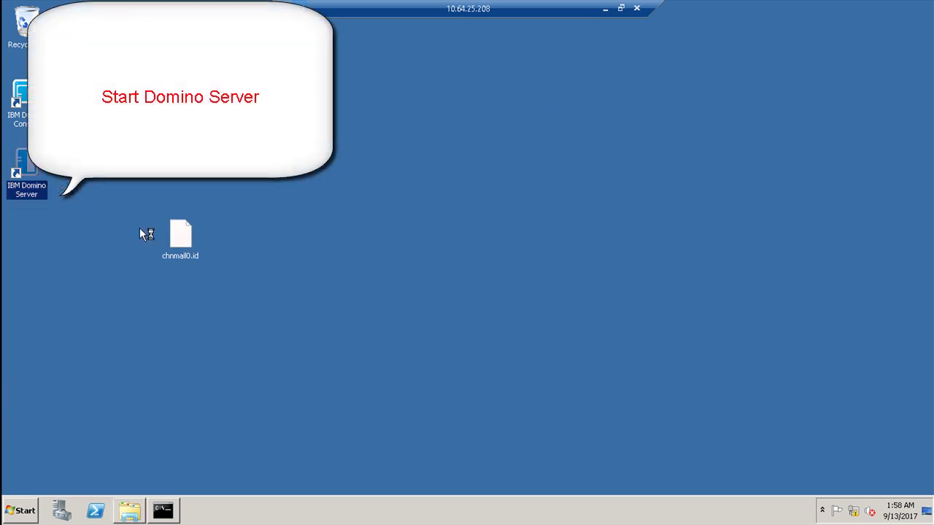
{"action": "left_click", "coordinate": [185, 240]}
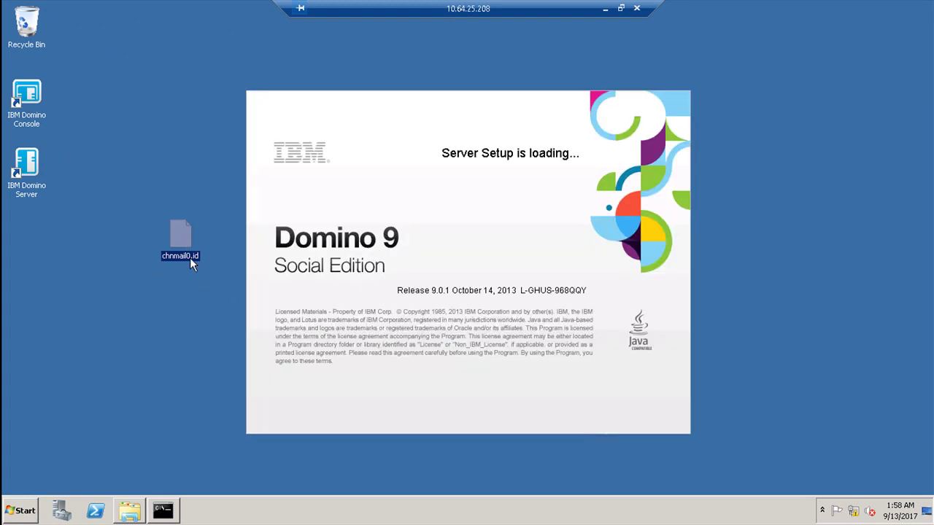
Step: Copy chnmail0.id from the desktop and browse to C:\IBM\Domino\data
{"action": "right_click", "coordinate": [186, 239]}
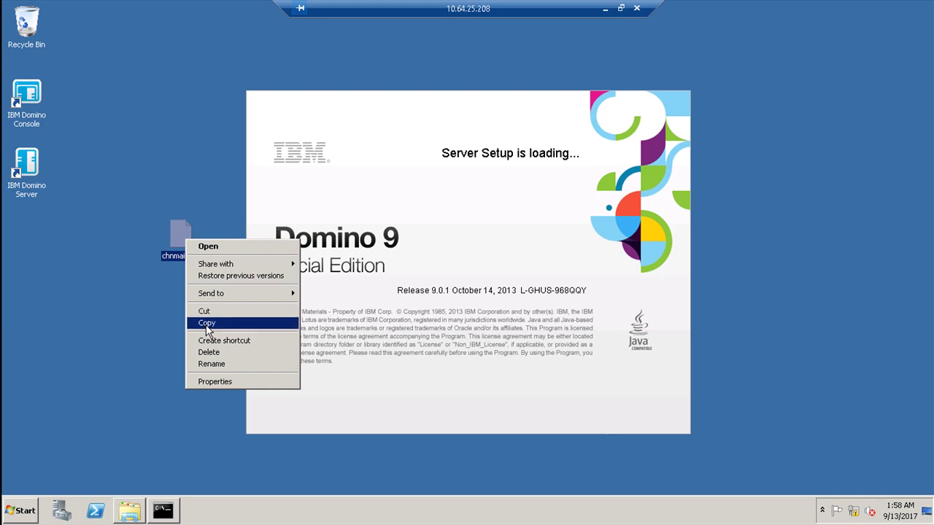
{"action": "left_click", "coordinate": [208, 323]}
{"action": "left_click", "coordinate": [26, 513]}
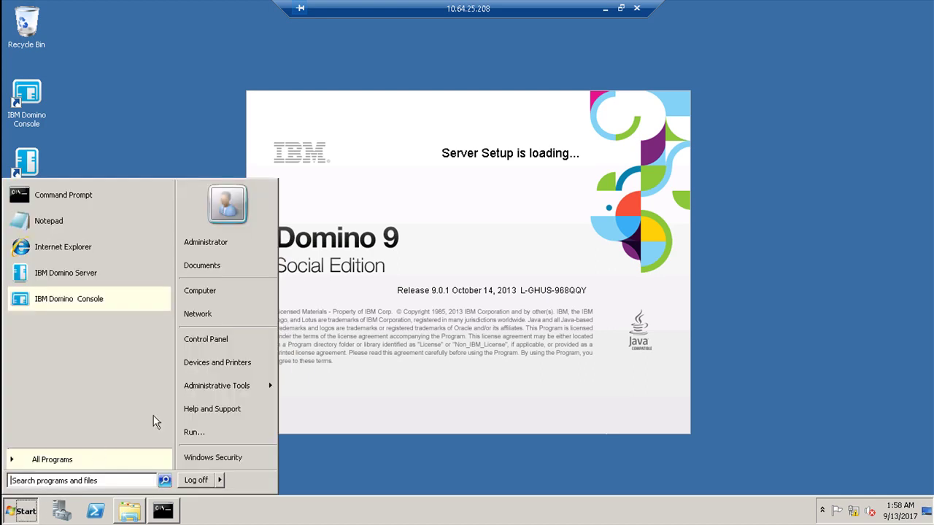
{"action": "left_click", "coordinate": [211, 293]}
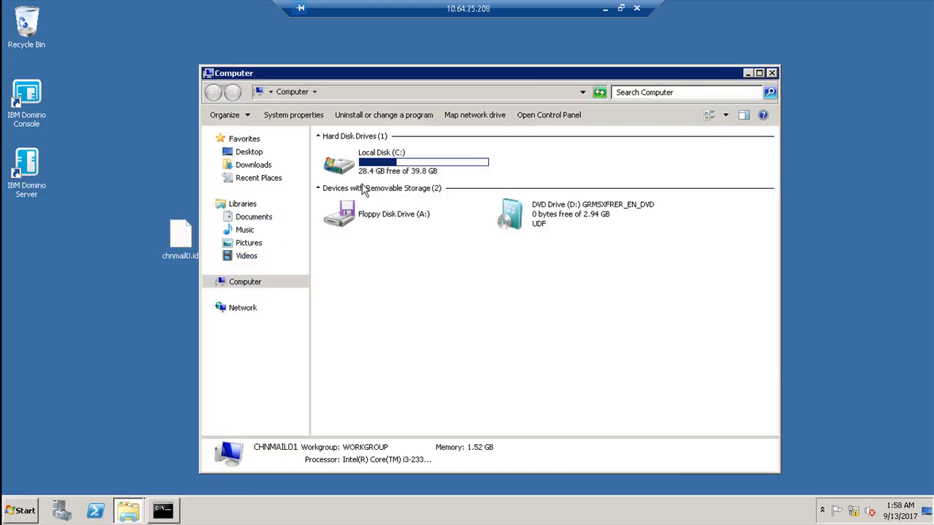
{"action": "left_click", "coordinate": [397, 173]}
{"action": "double_click", "coordinate": [380, 176]}
{"action": "double_click", "coordinate": [339, 156]}
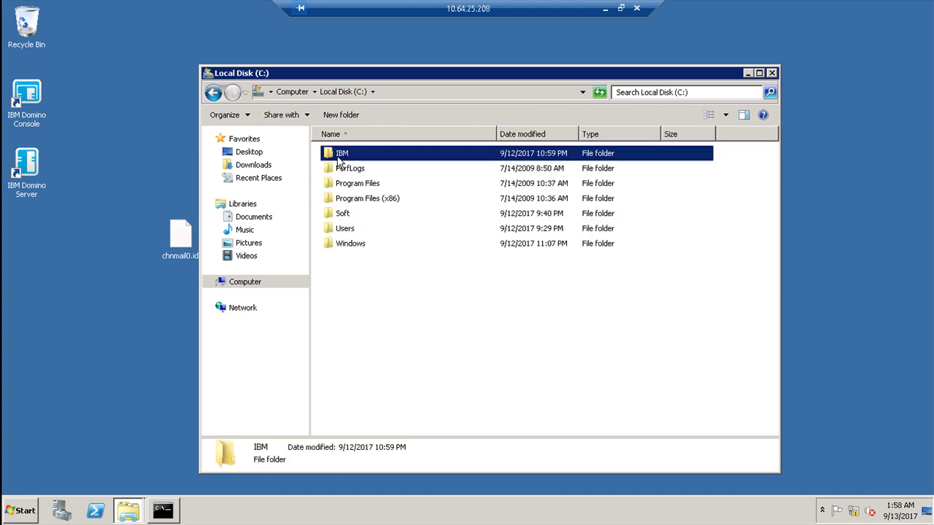
{"action": "double_click", "coordinate": [343, 154]}
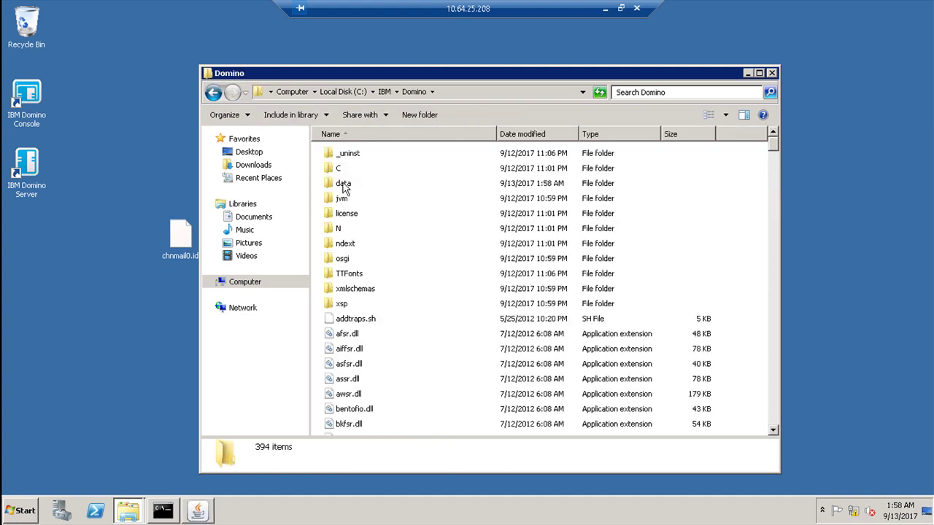
{"action": "double_click", "coordinate": [343, 186]}
Step: Paste chnmail0.id into the data folder and advance server setup past its welcome page
{"action": "left_click", "coordinate": [341, 184]}
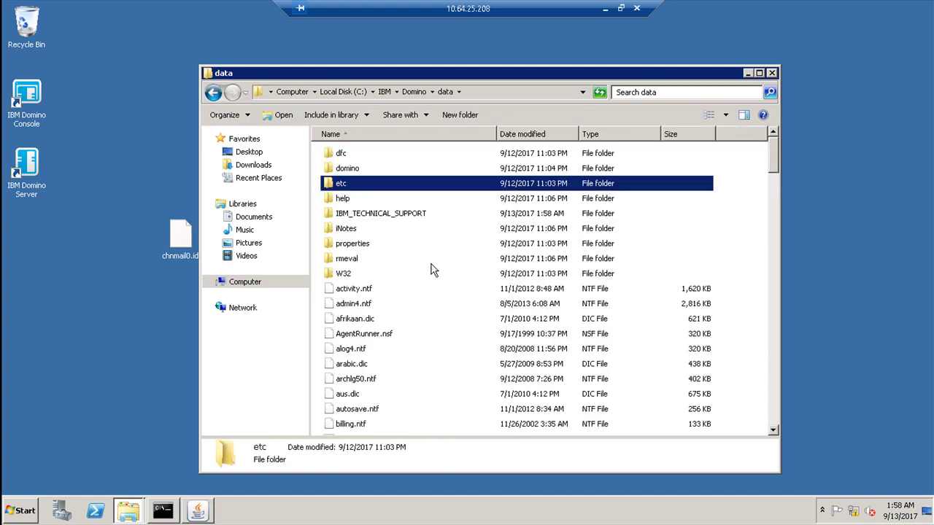
{"action": "left_click", "coordinate": [758, 235]}
{"action": "key", "text": "ctrl+v"}
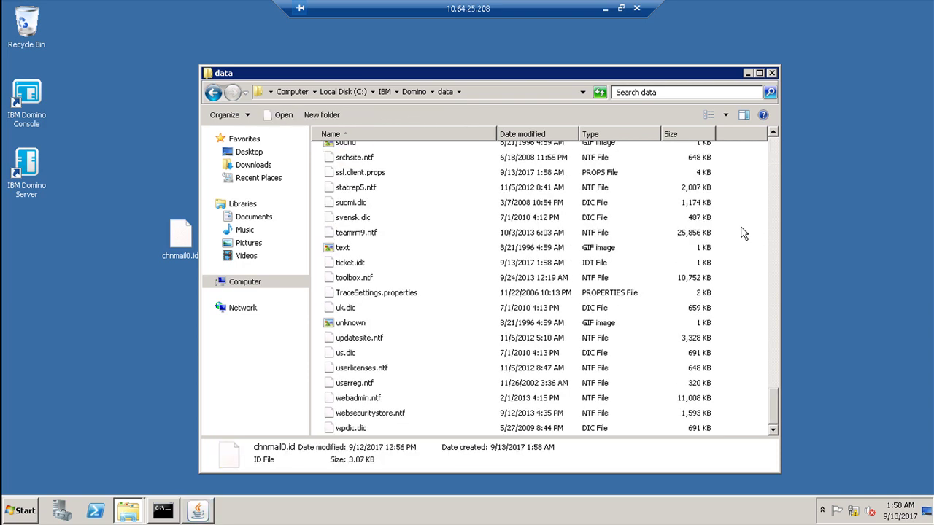
{"action": "left_click", "coordinate": [747, 73]}
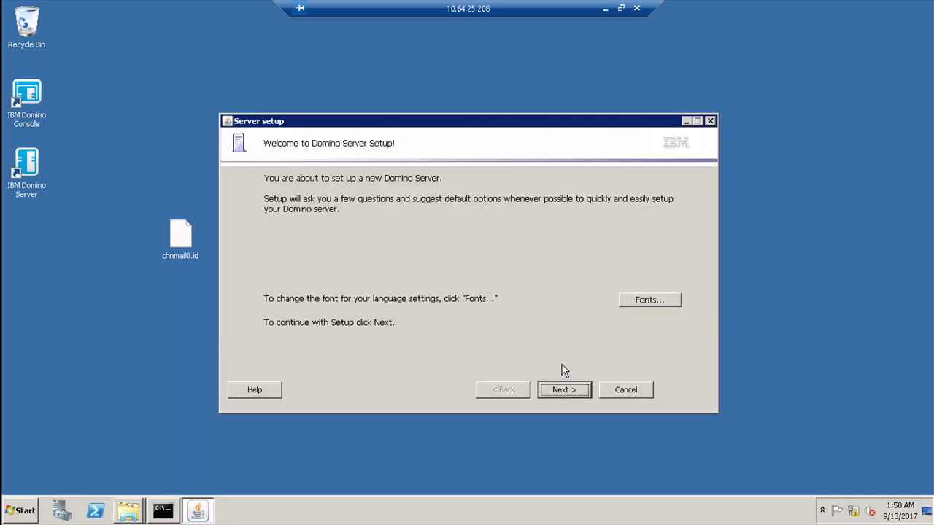
{"action": "left_click", "coordinate": [558, 388]}
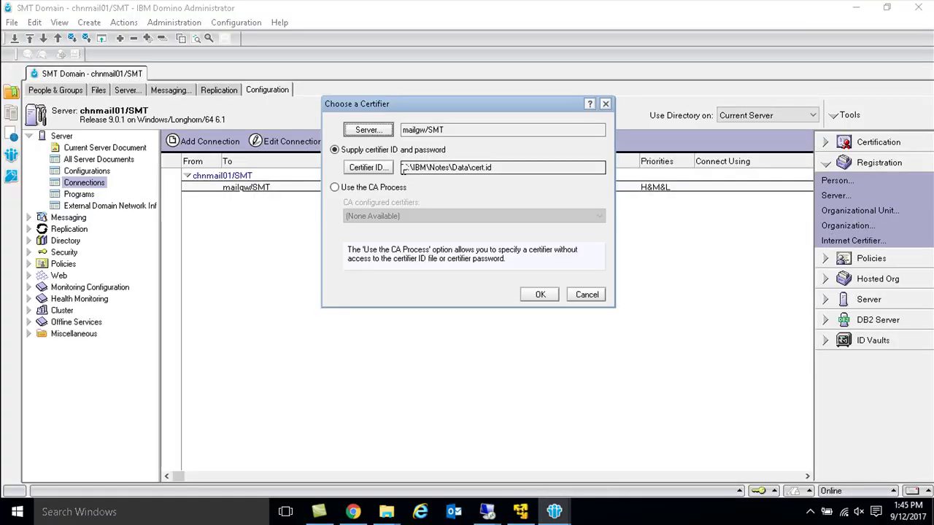
Step: Select cert.id as the certifier and enter its password
{"action": "left_click_drag", "start_coordinate": [467, 168], "coordinate": [493, 168]}
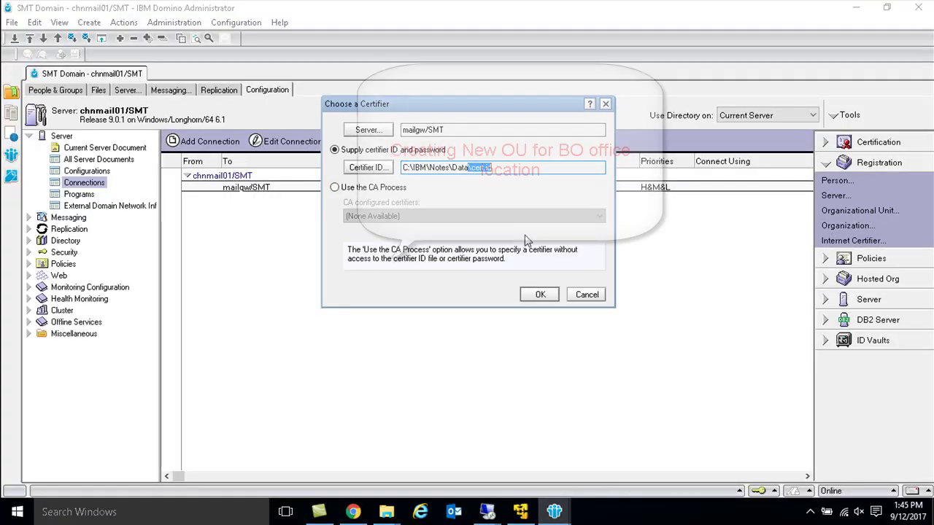
{"action": "left_click", "coordinate": [540, 294]}
{"action": "type", "text": "********"}
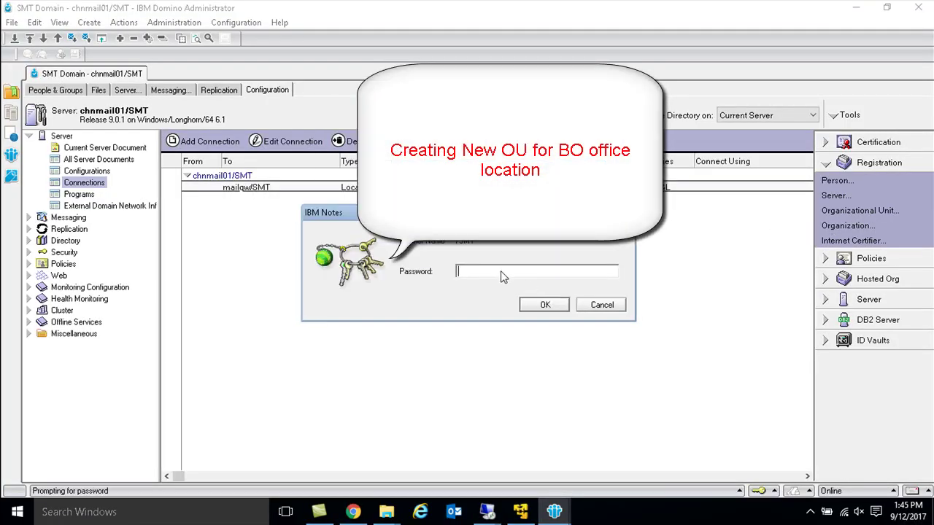
{"action": "key", "text": "Return"}
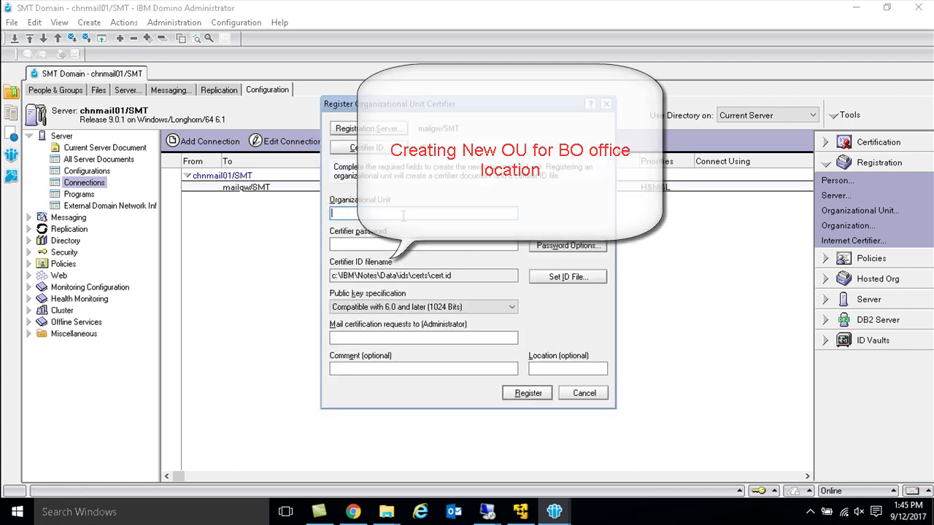
Step: Enter CHN as the organizational unit with a certifier password and password quality 0
{"action": "type", "text": "CHN"}
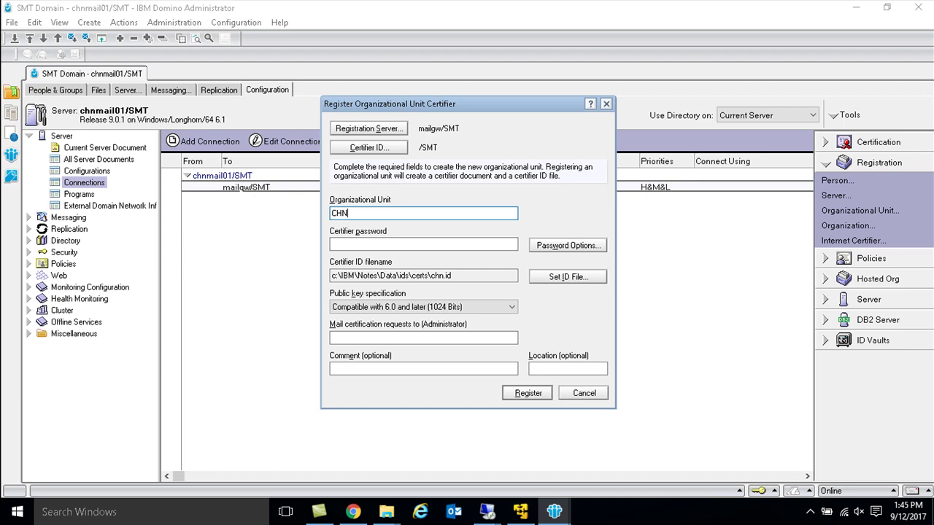
{"action": "left_click", "coordinate": [402, 245]}
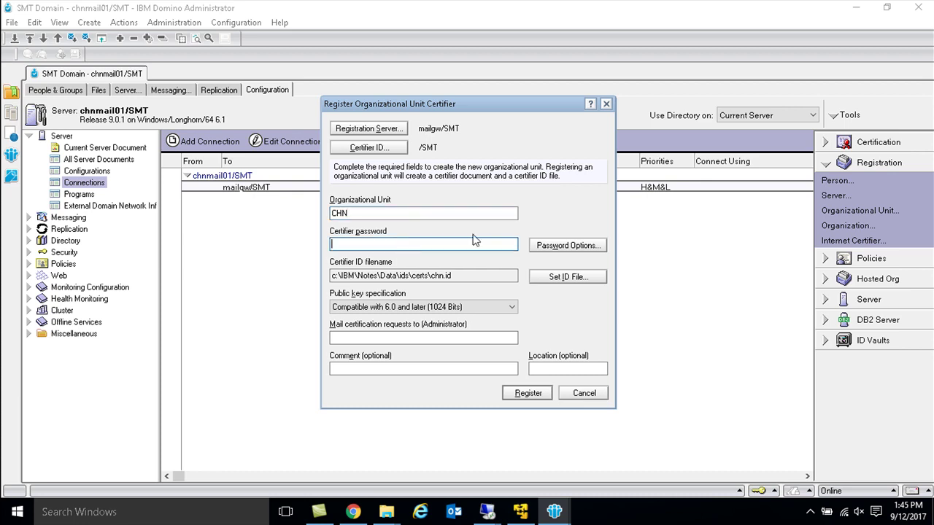
{"action": "type", "text": "Passw0rd"}
{"action": "left_click", "coordinate": [583, 248]}
{"action": "left_click_drag", "start_coordinate": [473, 186], "coordinate": [379, 209]}
{"action": "left_click", "coordinate": [481, 266]}
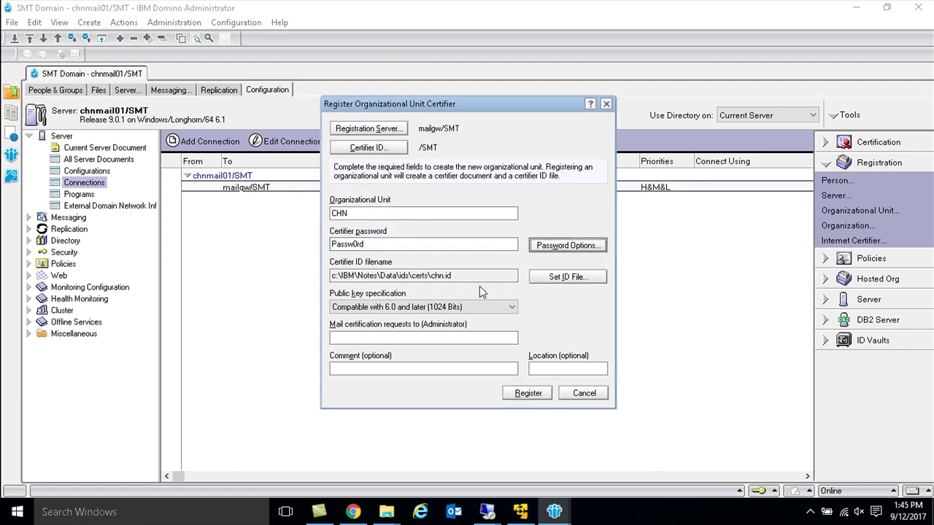
Step: Register CHN, creating chn.id, then start a person registration and cancel its certifier password prompt
{"action": "left_click", "coordinate": [516, 395]}
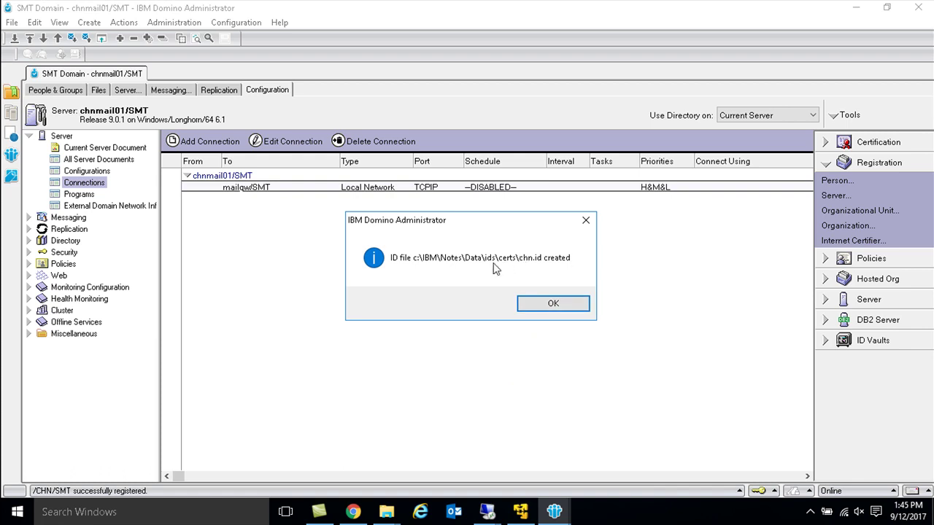
{"action": "left_click", "coordinate": [553, 304]}
{"action": "left_click", "coordinate": [861, 194]}
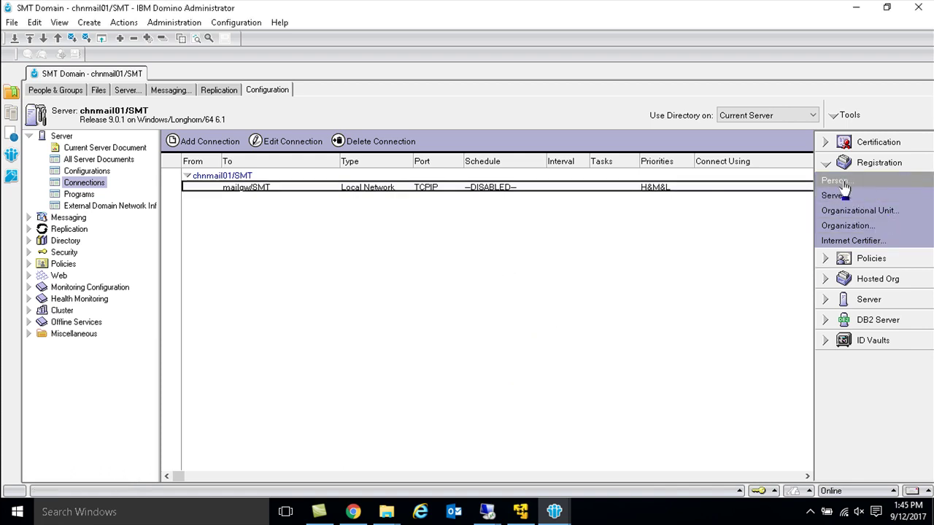
{"action": "left_click", "coordinate": [609, 305]}
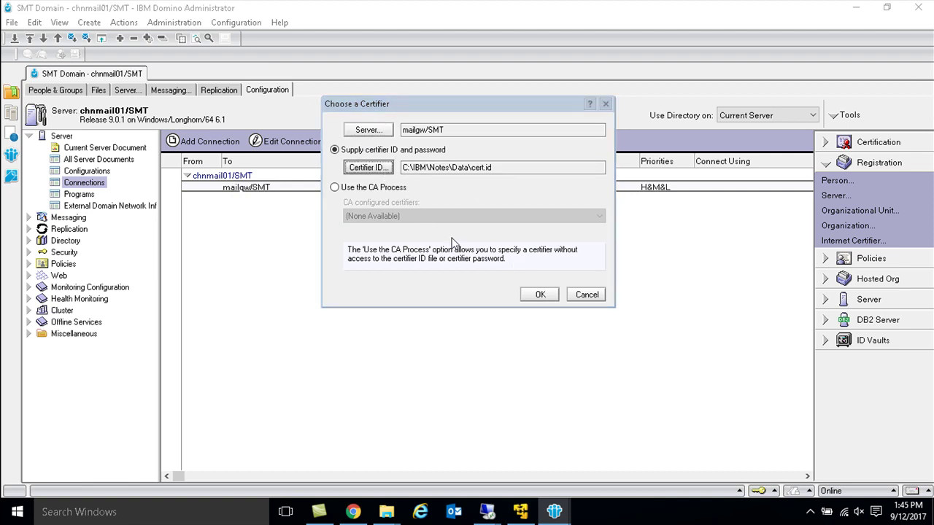
Step: Switch the certifier to ids\certs\chn.id, enter its password, and continue past the update error
{"action": "key", "text": "Return"}
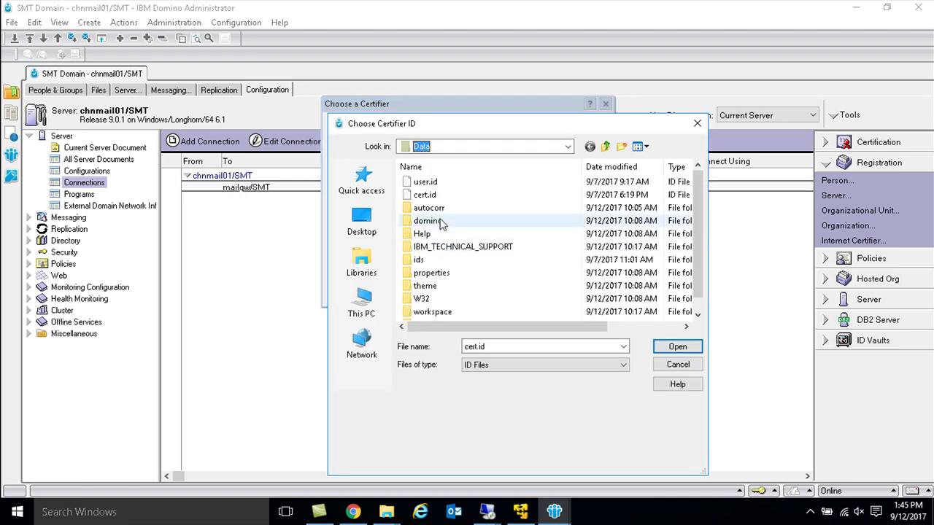
{"action": "double_click", "coordinate": [423, 261]}
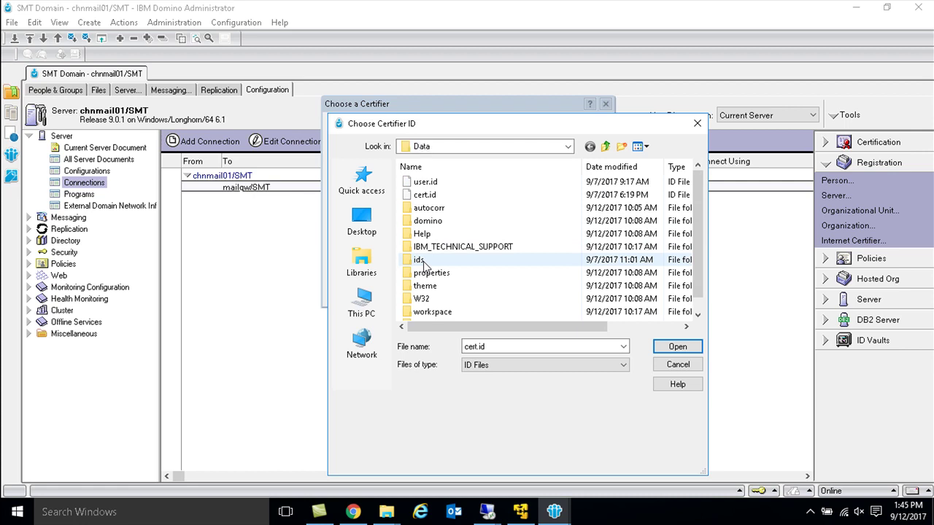
{"action": "double_click", "coordinate": [430, 184]}
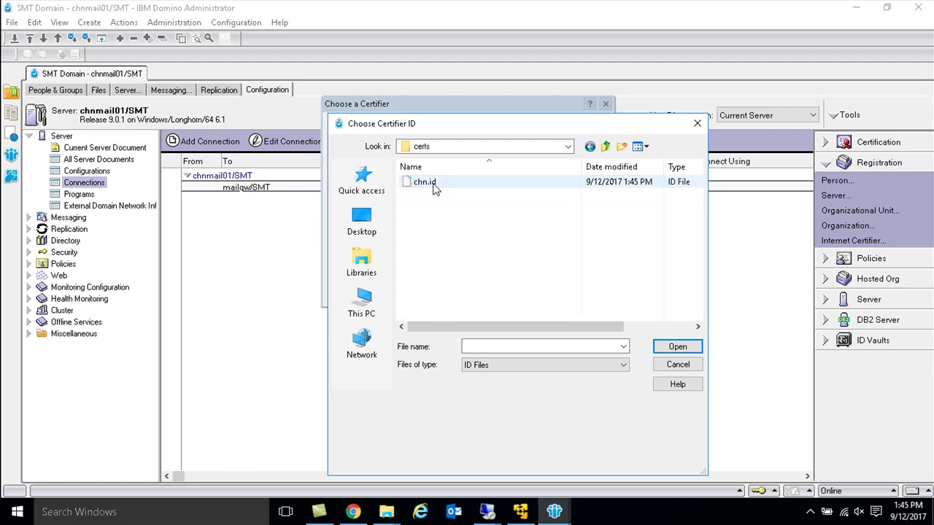
{"action": "double_click", "coordinate": [433, 188]}
{"action": "left_click", "coordinate": [528, 295]}
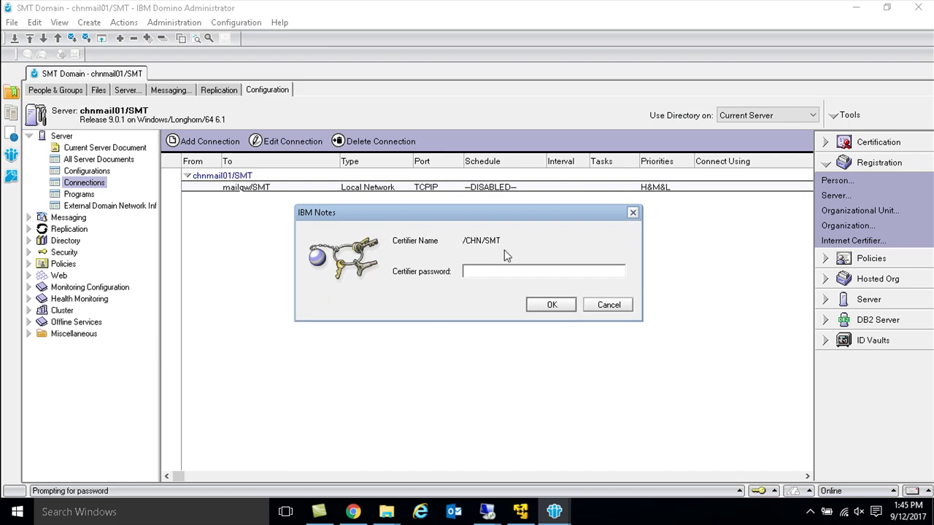
{"action": "type", "text": "************"}
{"action": "key", "text": "Return"}
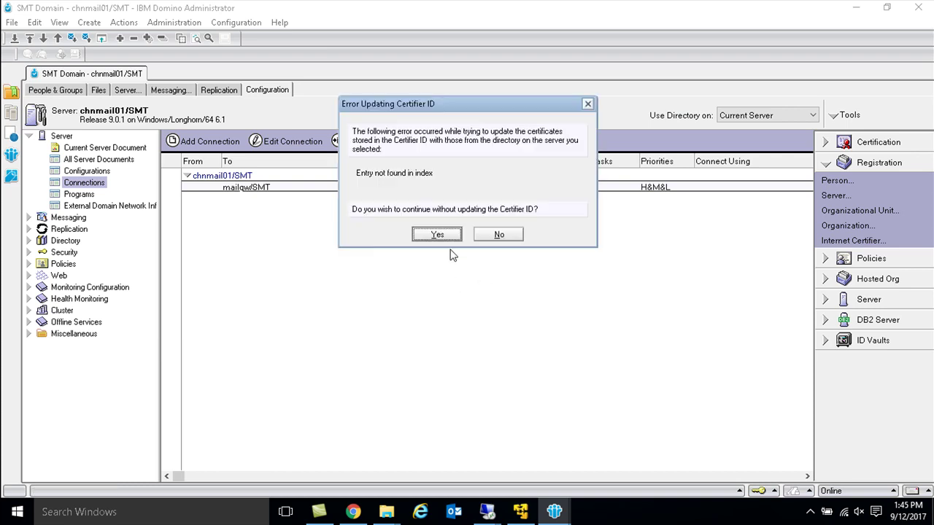
{"action": "left_click", "coordinate": [444, 234]}
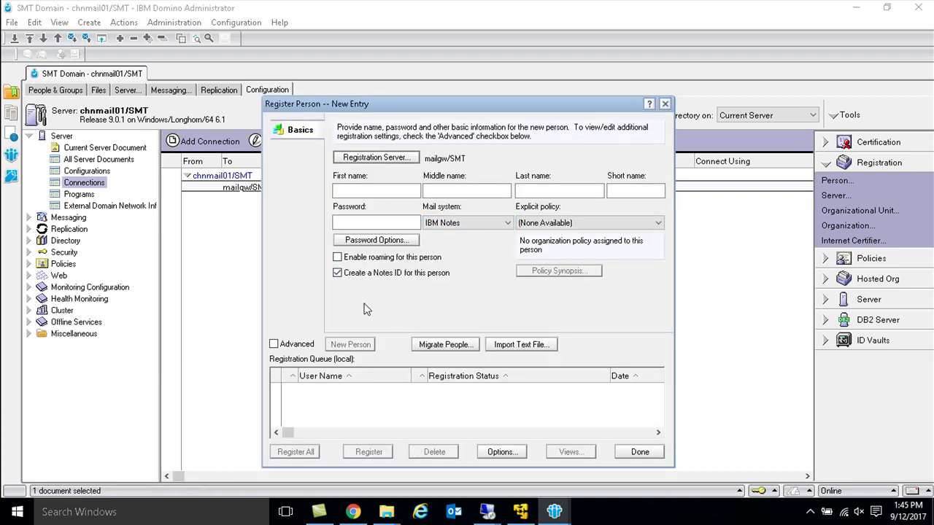
Step: In advanced registration, enter the new user's last name and a password
{"action": "left_click", "coordinate": [274, 343]}
{"action": "left_click", "coordinate": [545, 192]}
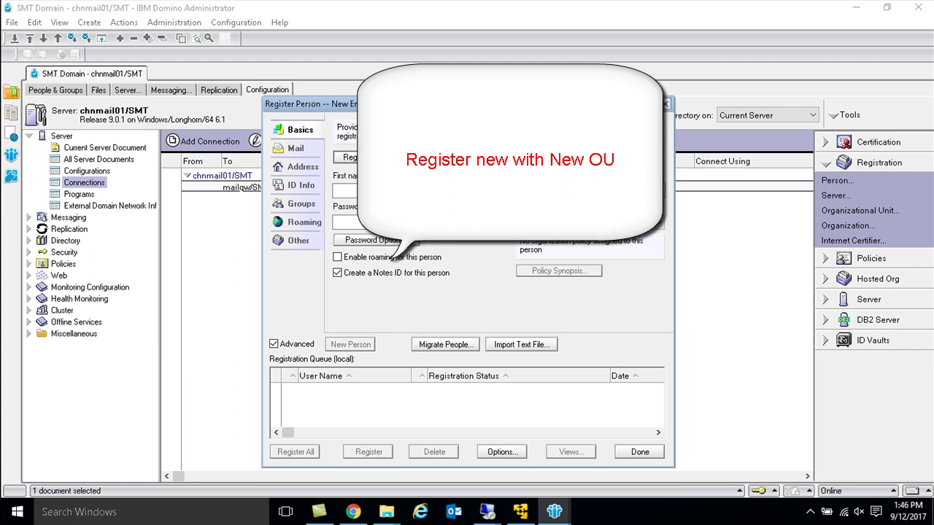
{"action": "key", "text": "Tab"}
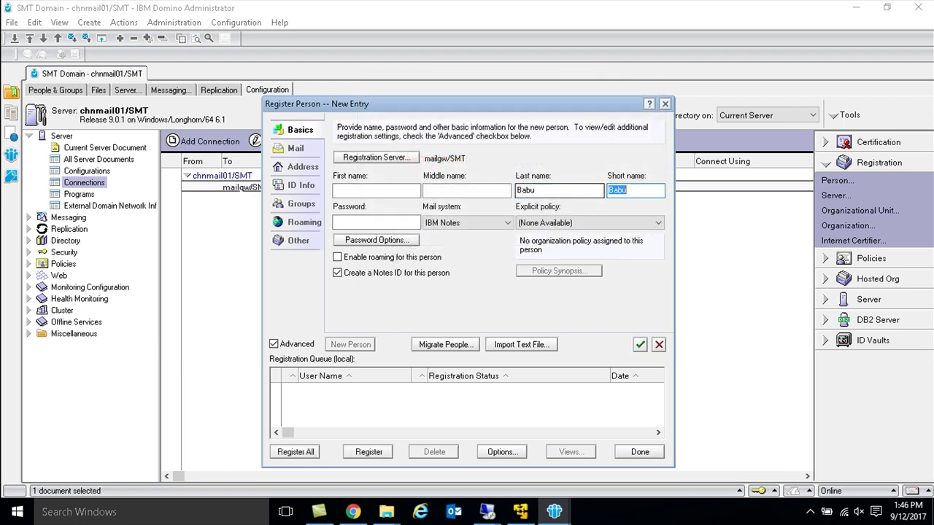
{"action": "left_click", "coordinate": [376, 222]}
{"action": "type", "text": "Passw0rd"}
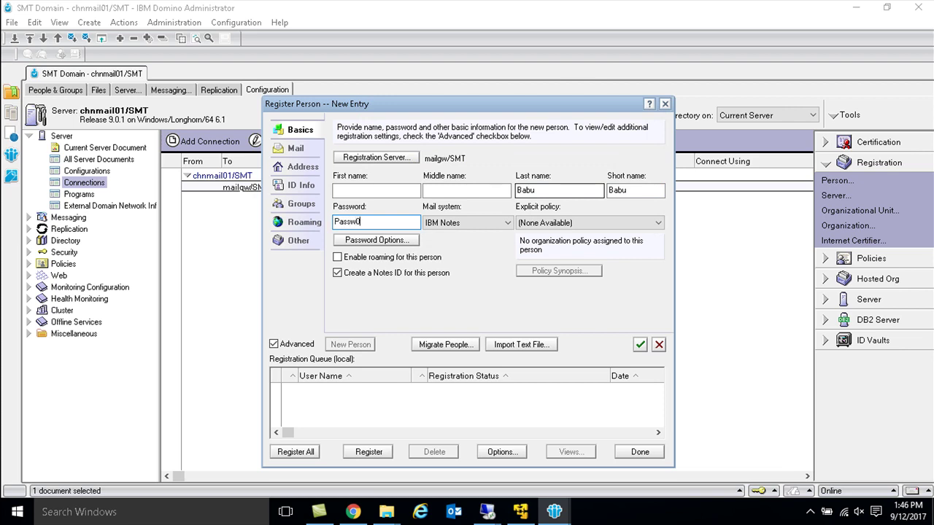
Step: Lower the password quality so the user's password is optional
{"action": "left_click", "coordinate": [411, 239]}
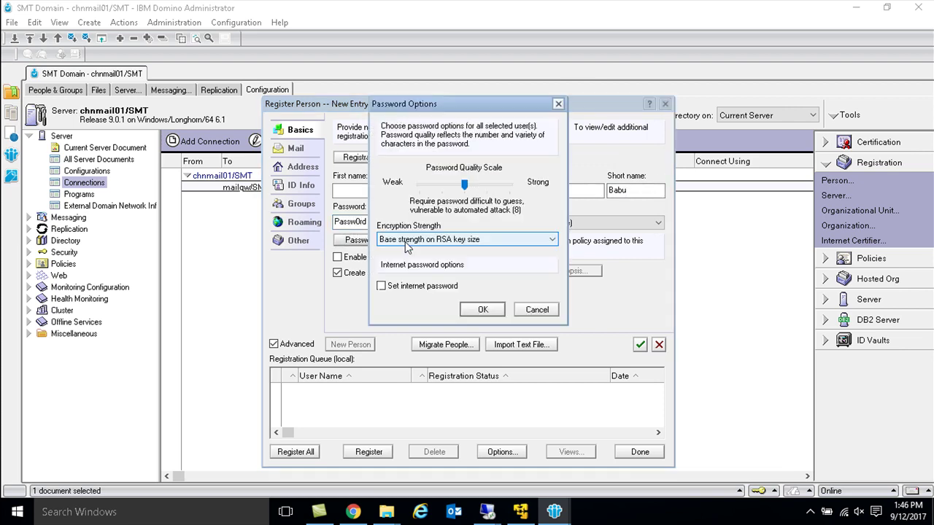
{"action": "left_click_drag", "start_coordinate": [464, 184], "coordinate": [417, 189]}
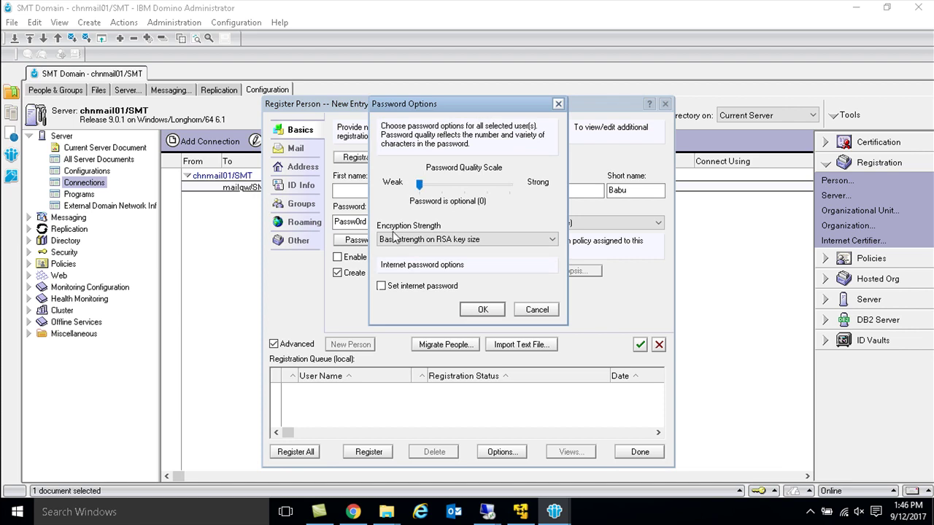
{"action": "left_click", "coordinate": [404, 284]}
{"action": "left_click", "coordinate": [484, 319]}
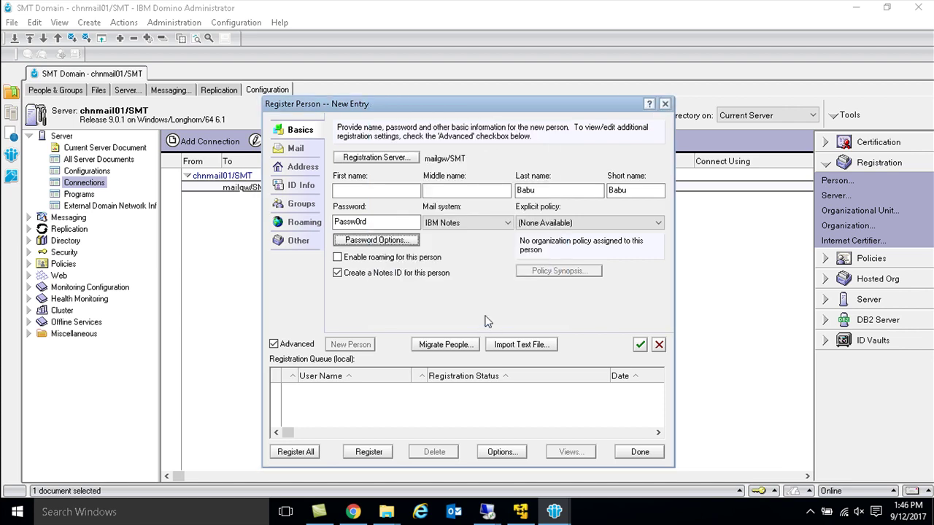
{"action": "left_click", "coordinate": [311, 151]}
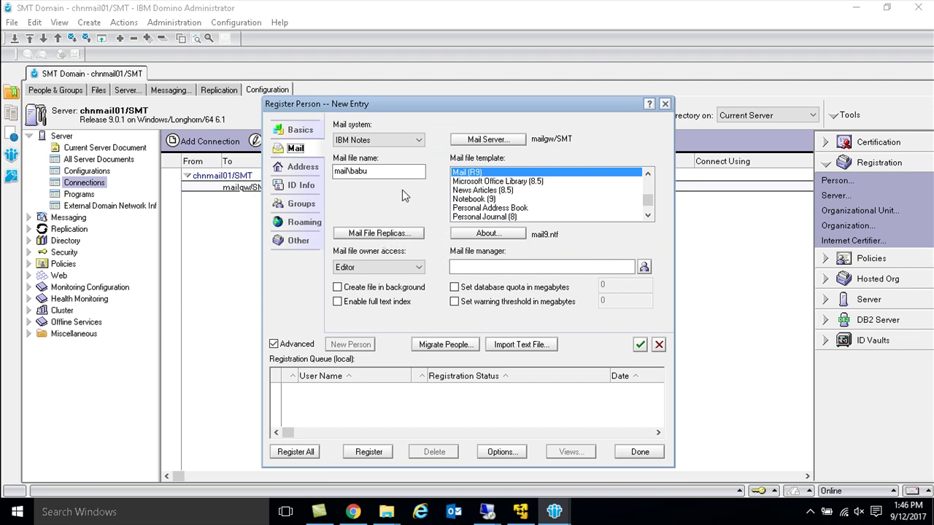
Step: Set the new user's mail server to chnmail01/SMT
{"action": "left_click", "coordinate": [481, 139]}
{"action": "left_click", "coordinate": [563, 145]}
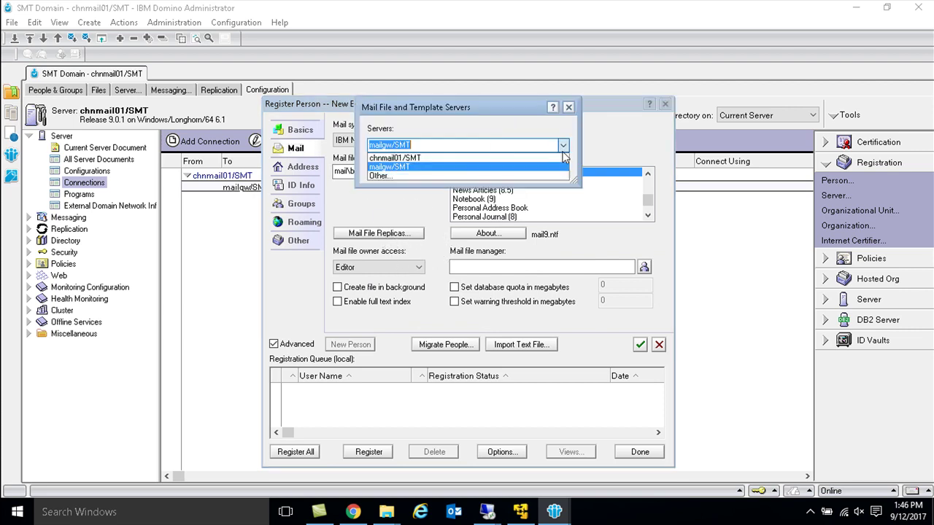
{"action": "left_click", "coordinate": [562, 146]}
{"action": "left_click", "coordinate": [562, 146]}
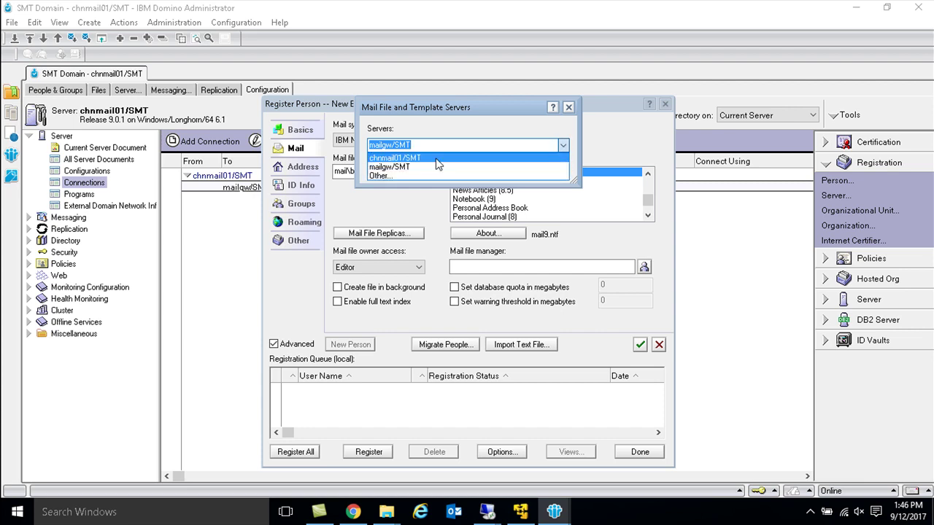
{"action": "left_click", "coordinate": [494, 159]}
{"action": "left_click", "coordinate": [494, 171]}
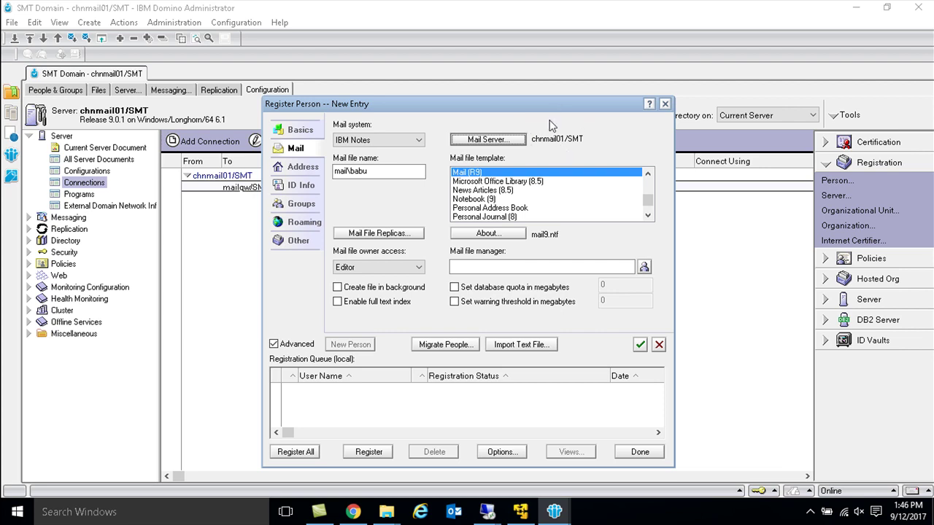
Step: Store the user ID in a file instead of the Domino directory, with International license type
{"action": "left_click", "coordinate": [303, 168]}
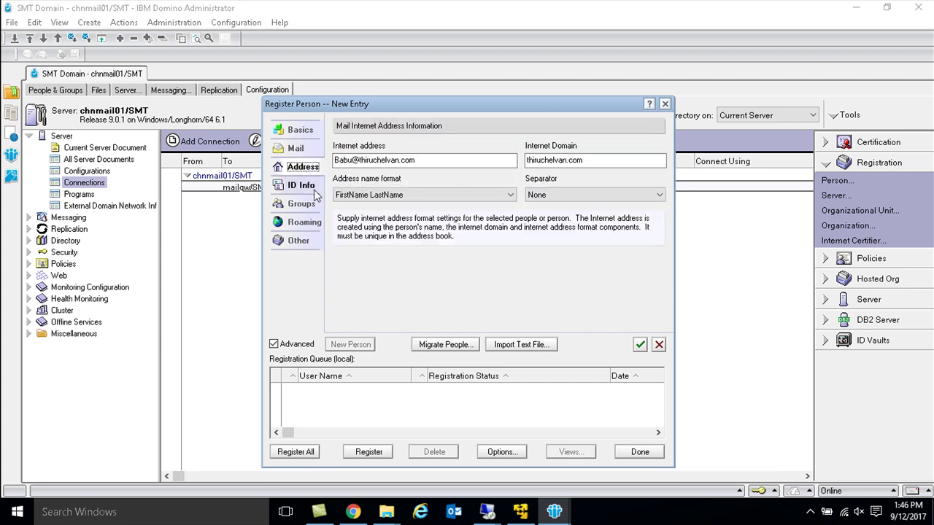
{"action": "left_click", "coordinate": [313, 191]}
{"action": "left_click", "coordinate": [355, 254]}
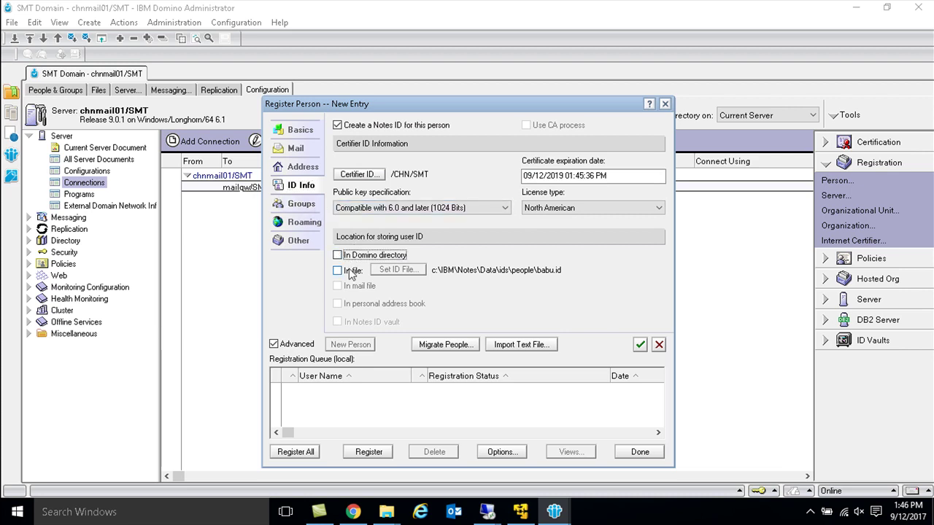
{"action": "left_click", "coordinate": [351, 272]}
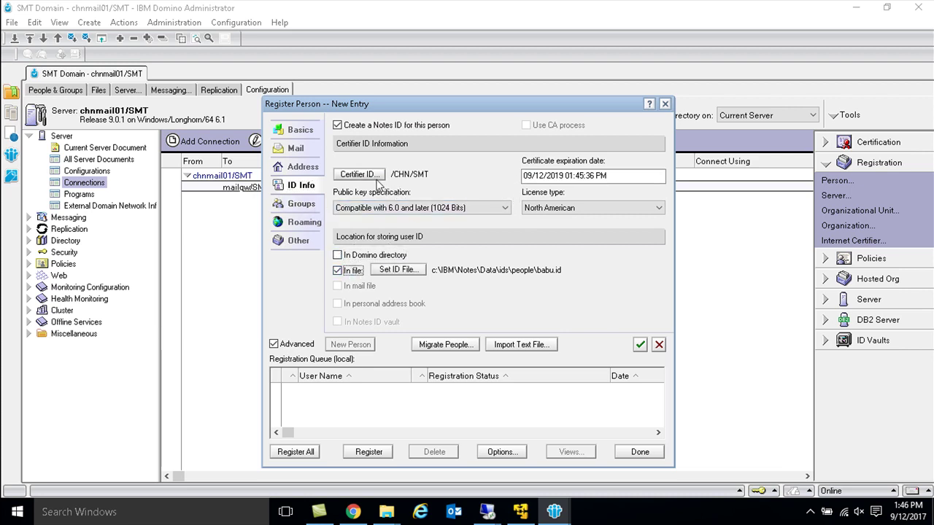
{"action": "left_click", "coordinate": [592, 208]}
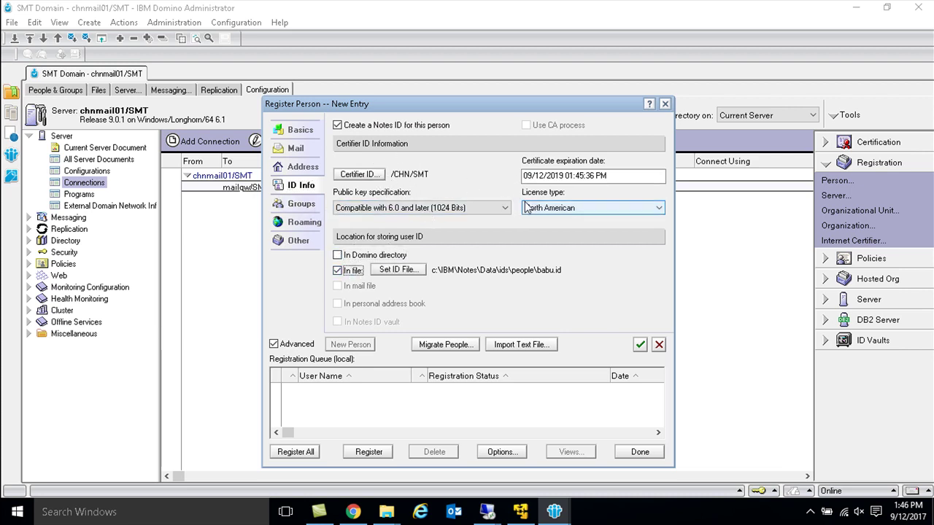
{"action": "left_click", "coordinate": [593, 208]}
{"action": "left_click", "coordinate": [548, 232]}
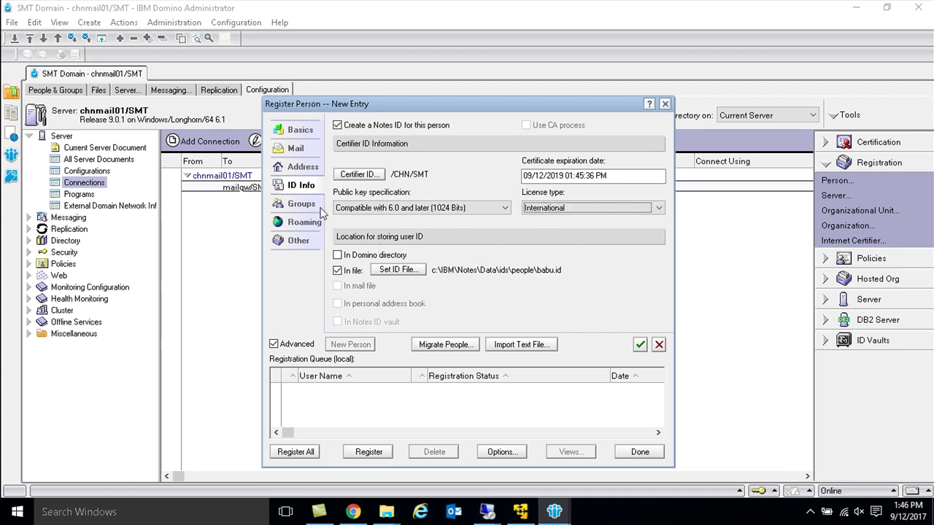
{"action": "left_click", "coordinate": [302, 131]}
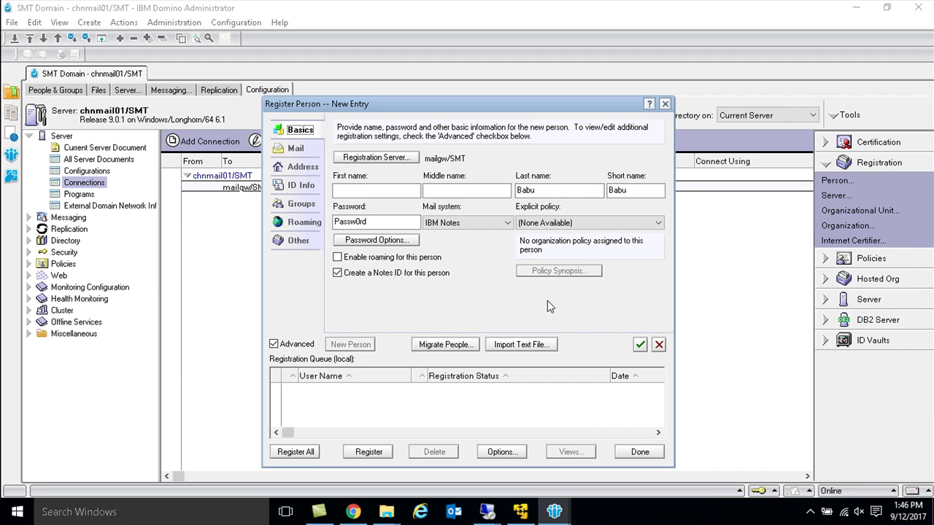
Step: Queue the new user with the green check mark and register them
{"action": "left_click", "coordinate": [639, 344]}
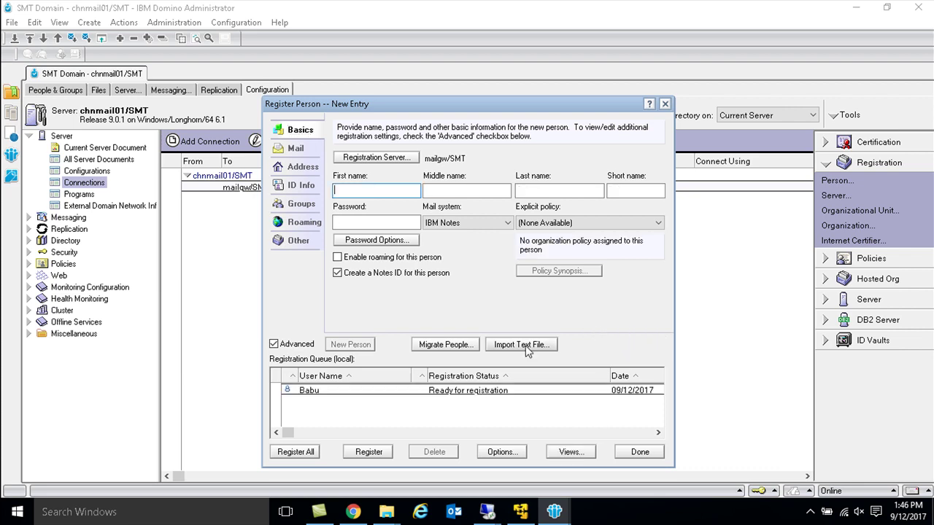
{"action": "left_click", "coordinate": [368, 452]}
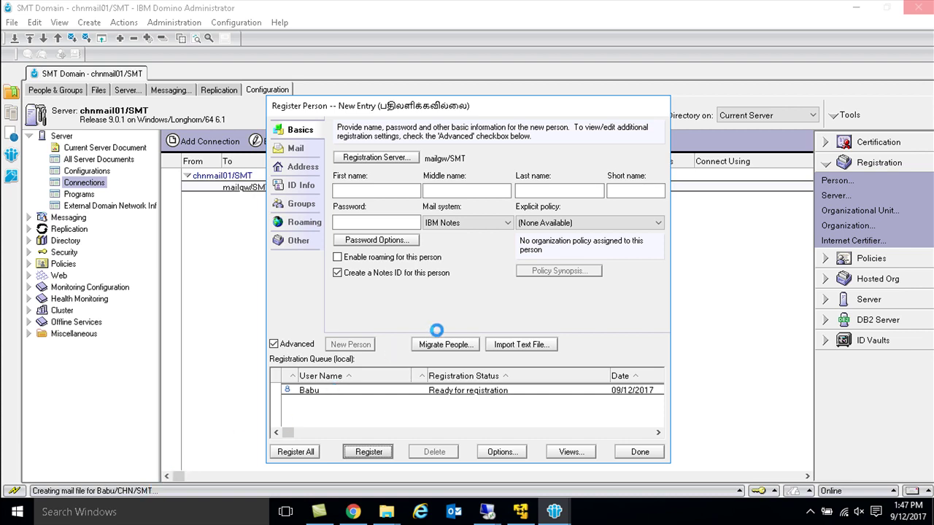
Step: Return to the 10.64.25.208 session, acknowledge the registration success, and close Register Person
{"action": "left_click", "coordinate": [487, 512]}
{"action": "left_click", "coordinate": [452, 441]}
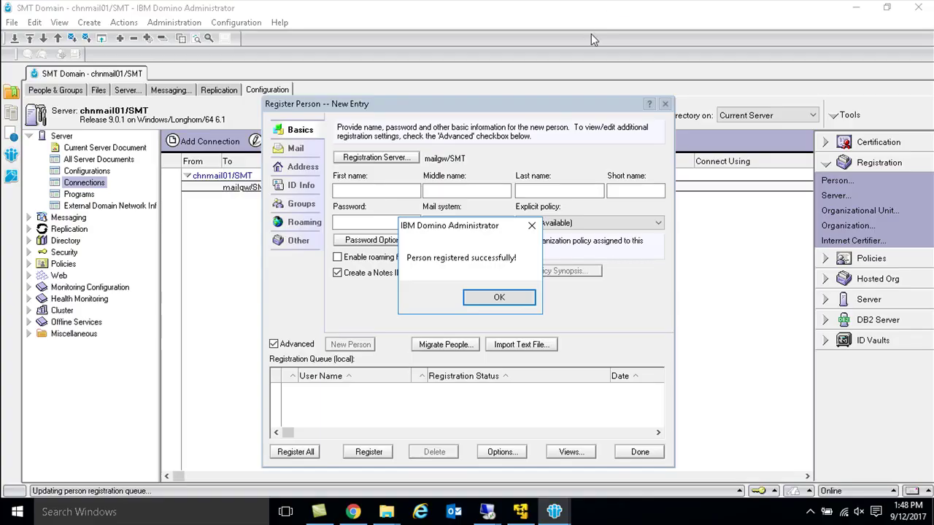
{"action": "left_click", "coordinate": [496, 299]}
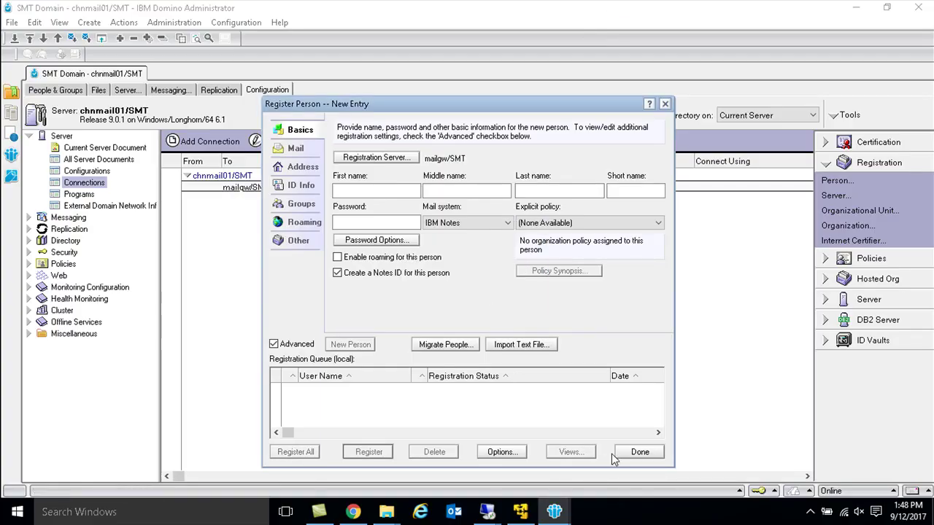
{"action": "left_click", "coordinate": [639, 453]}
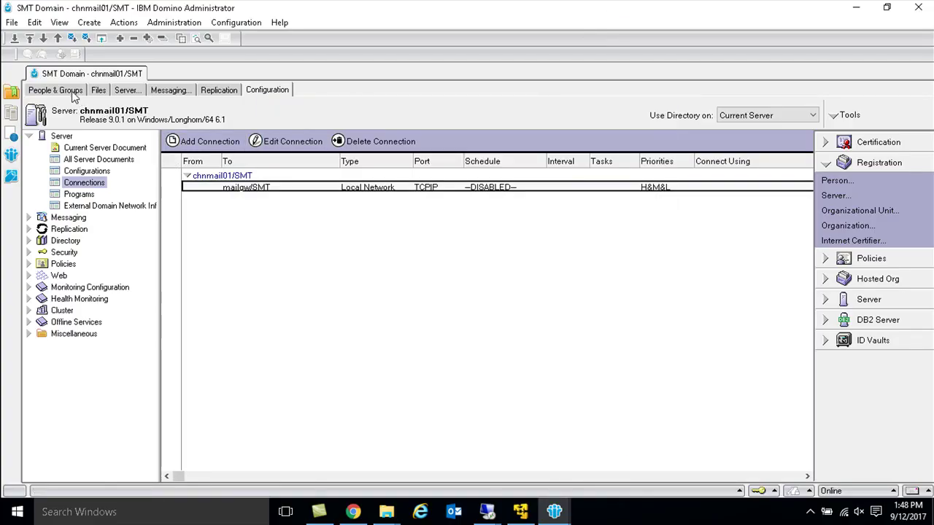
Step: In People & Groups, open the mailgw/SMT server
{"action": "left_click", "coordinate": [58, 90]}
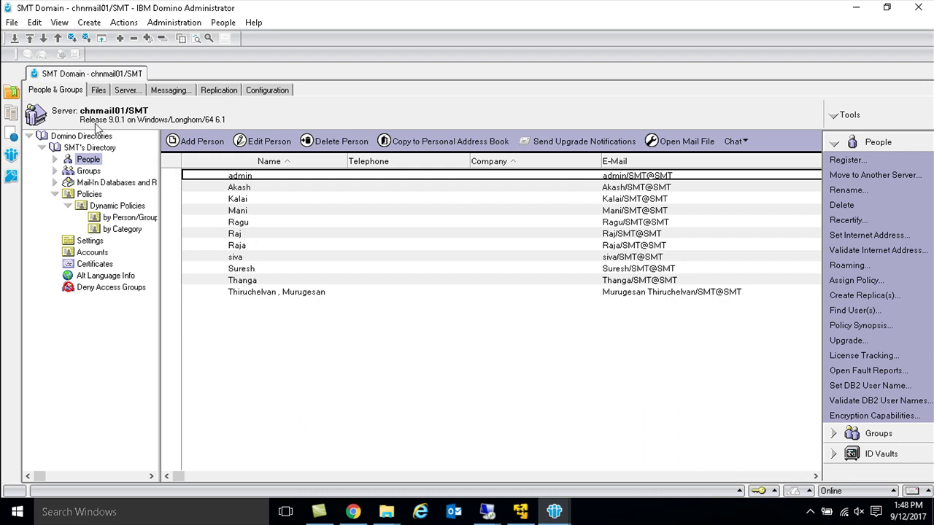
{"action": "left_click", "coordinate": [13, 23]}
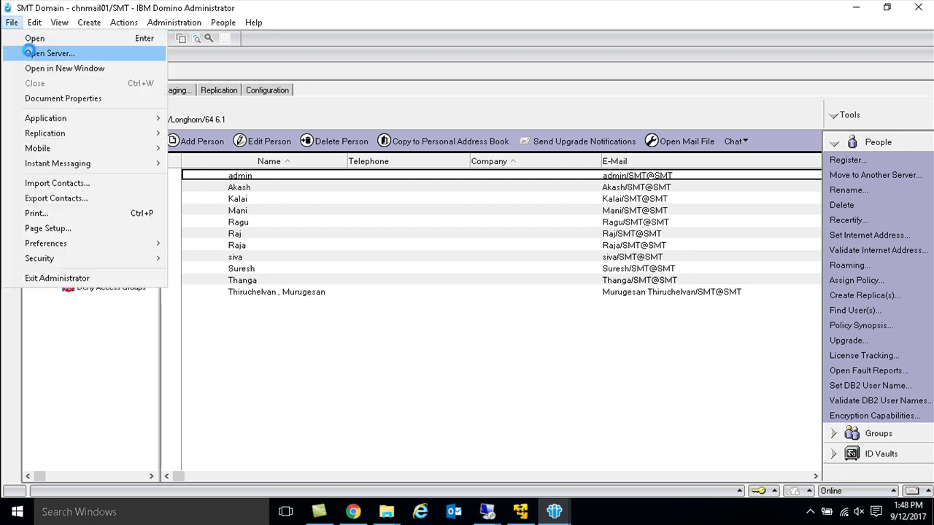
{"action": "left_click", "coordinate": [31, 53]}
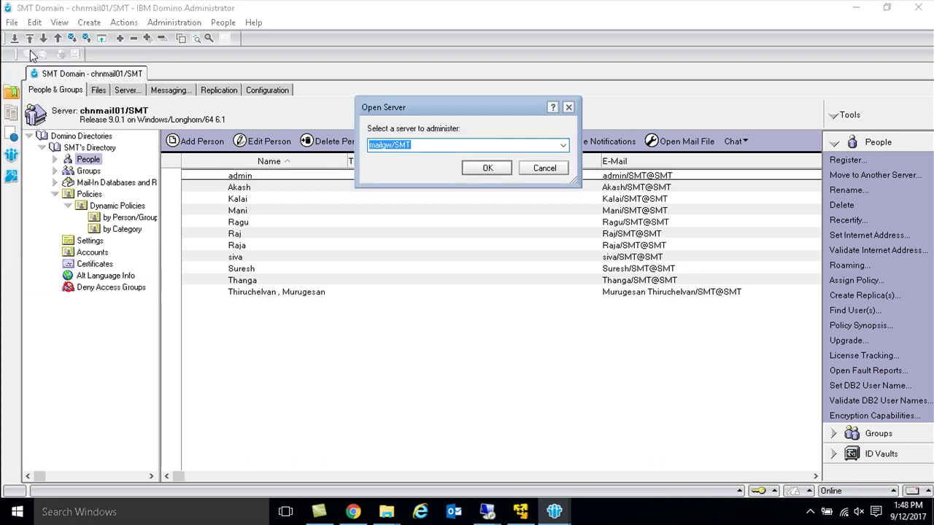
{"action": "key", "text": "Return"}
Step: Open the newly registered user's person document to verify it, then close it
{"action": "left_click", "coordinate": [243, 199]}
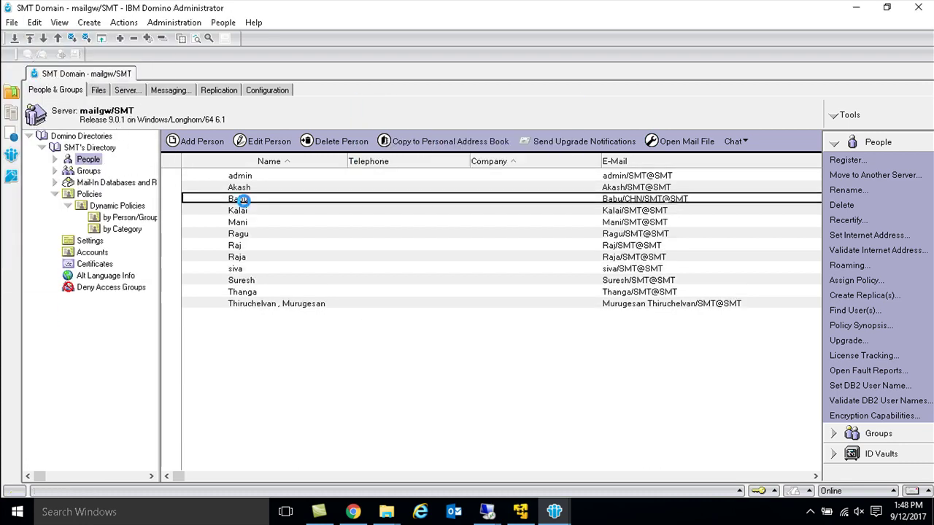
{"action": "double_click", "coordinate": [243, 199]}
{"action": "key", "text": "Escape"}
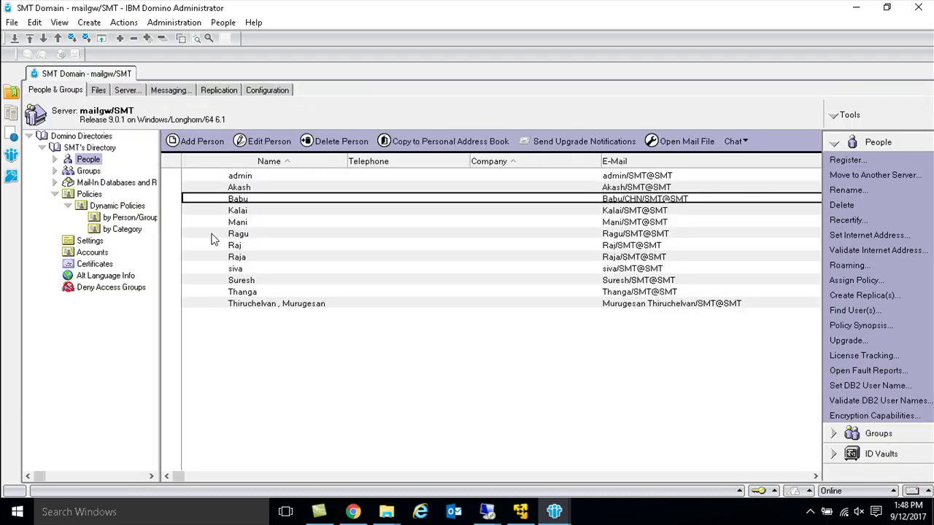
{"action": "left_click", "coordinate": [487, 511]}
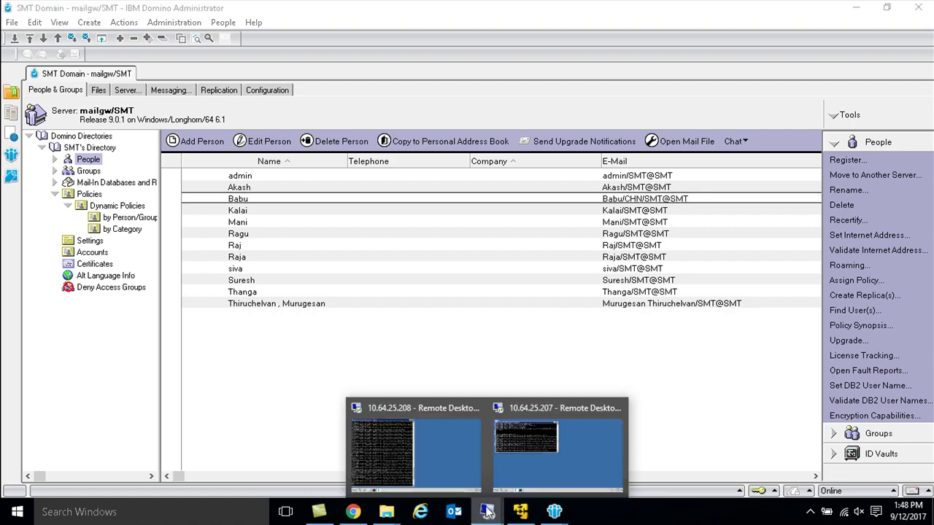
Step: Run 'repl chnmail01 names.nsf' on the 10.64.25.207 console, then minimize the session
{"action": "left_click", "coordinate": [512, 430]}
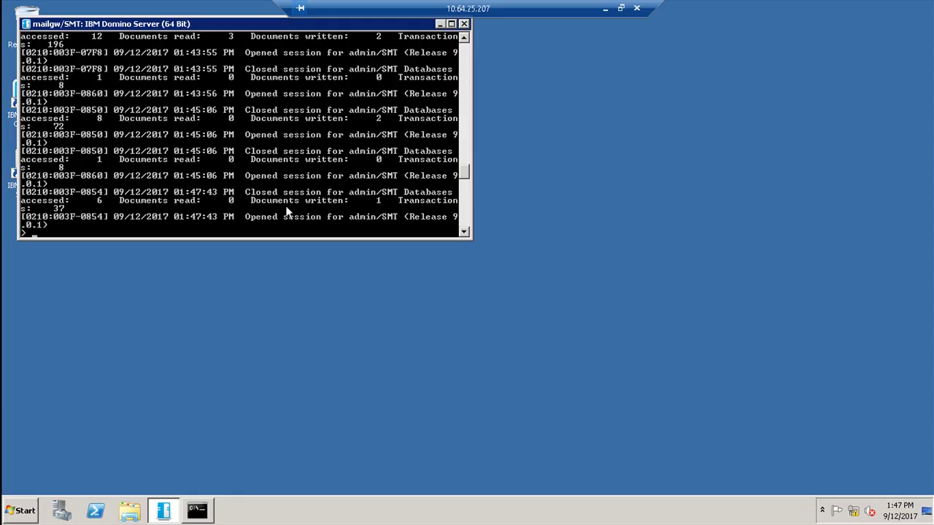
{"action": "key", "text": "Return"}
{"action": "key", "text": "Return"}
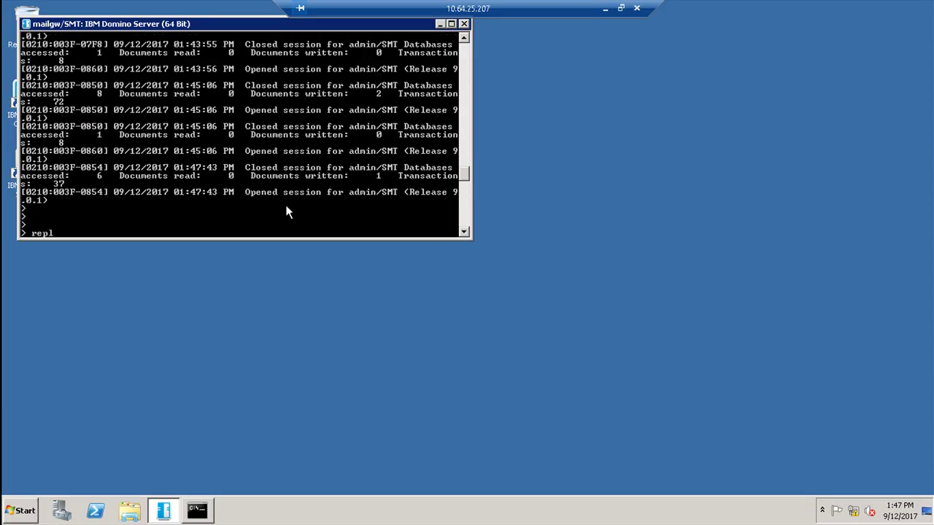
{"action": "type", "text": "repl chnmail01 names.nsf"}
{"action": "key", "text": "Return"}
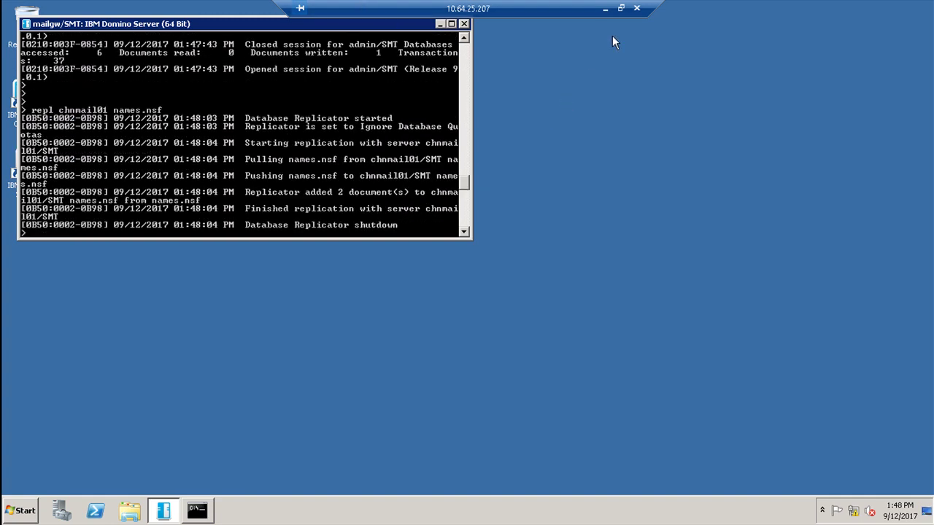
{"action": "left_click", "coordinate": [605, 9]}
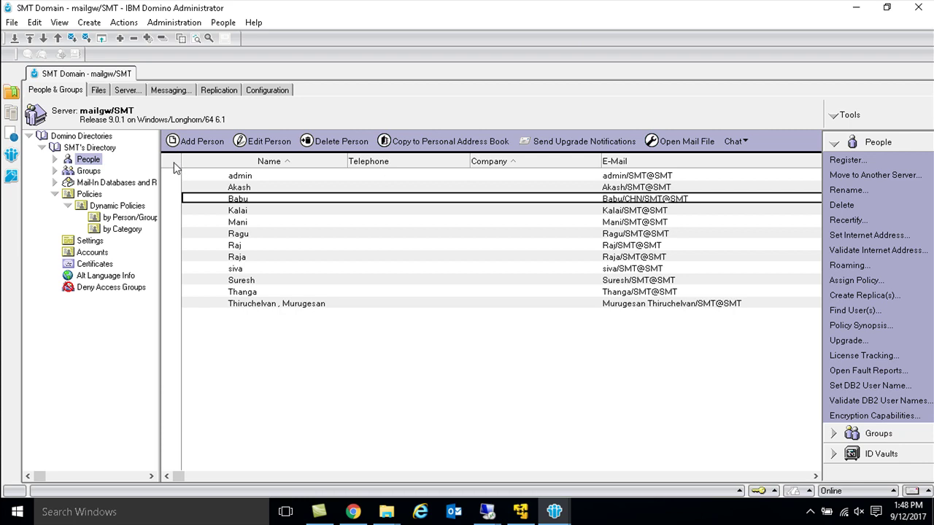
Step: Open the chnmail01/SMT server for administration
{"action": "left_click", "coordinate": [12, 22]}
{"action": "left_click", "coordinate": [83, 52]}
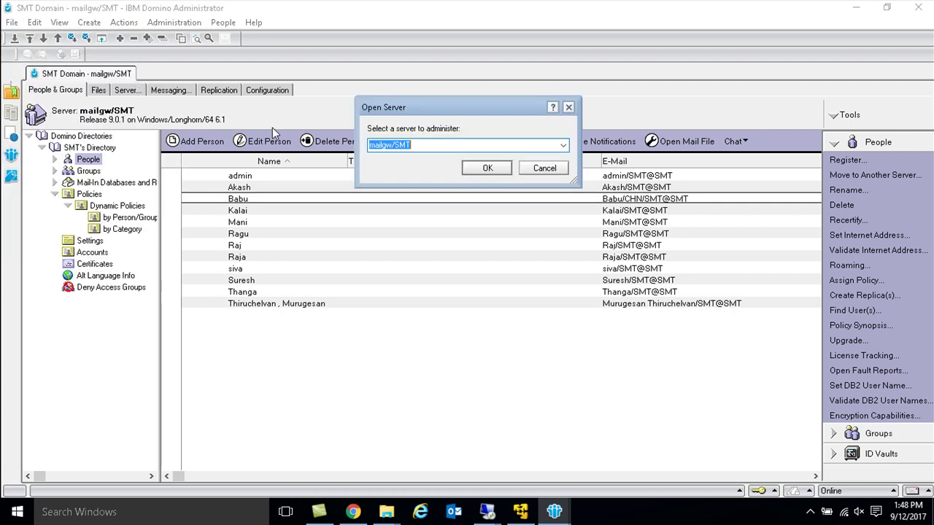
{"action": "left_click", "coordinate": [563, 147]}
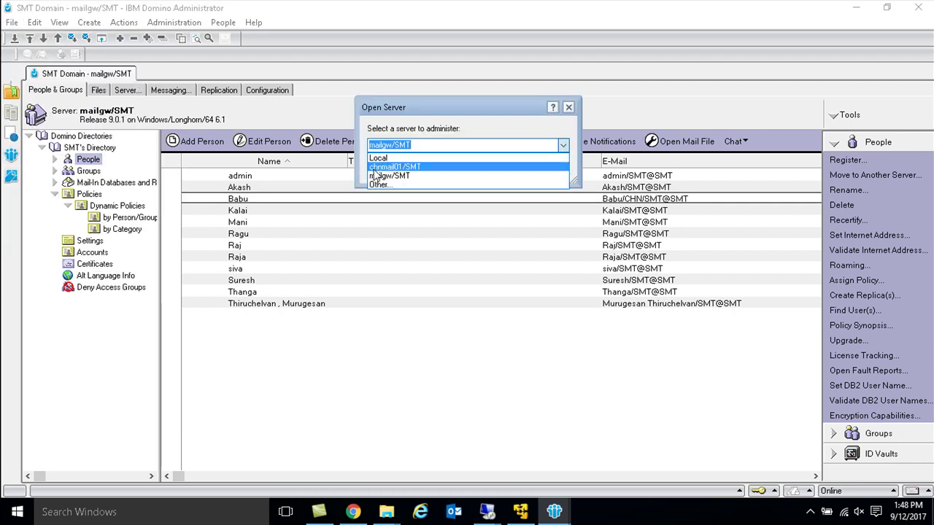
{"action": "left_click", "coordinate": [376, 168]}
{"action": "left_click", "coordinate": [508, 171]}
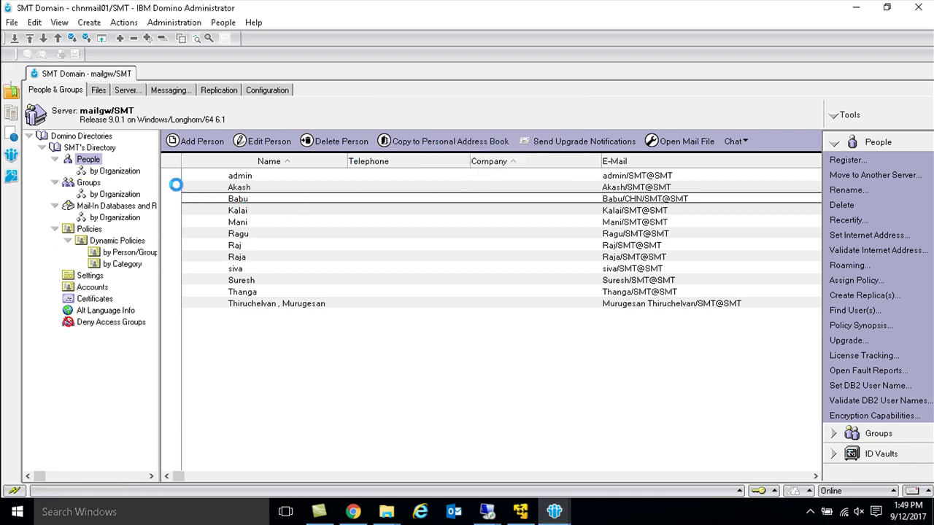
Step: Check the CHN user's person document shows mail server chnmail01/SMT and its mail file
{"action": "double_click", "coordinate": [242, 198]}
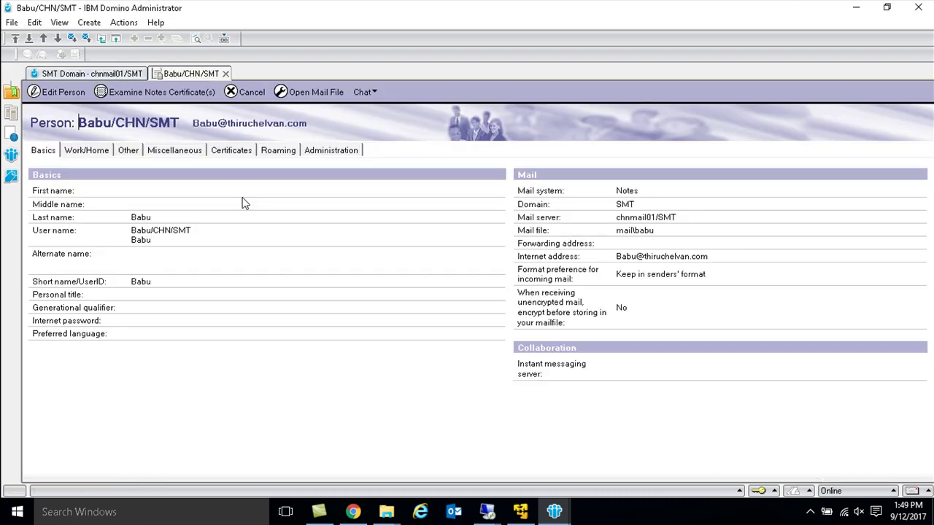
{"action": "key", "text": "Escape"}
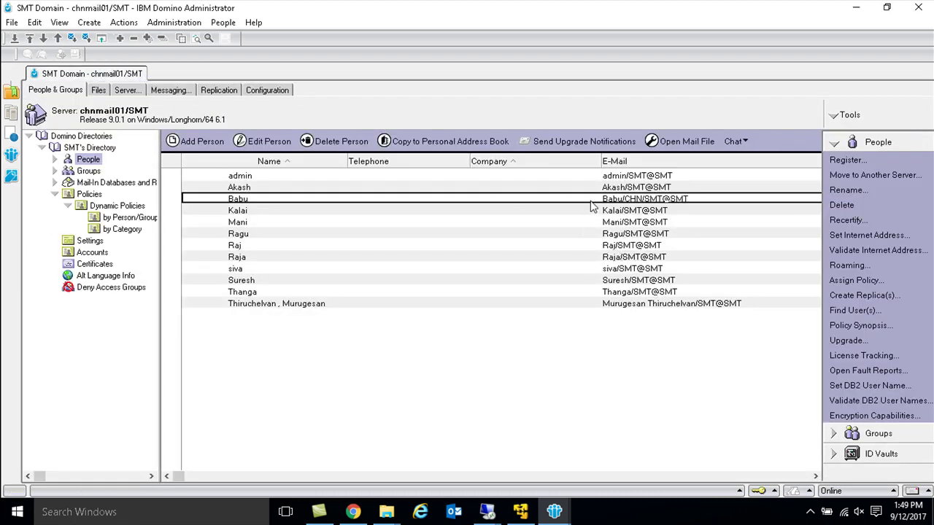
{"action": "double_click", "coordinate": [591, 202]}
{"action": "left_click_drag", "start_coordinate": [684, 219], "coordinate": [617, 218]}
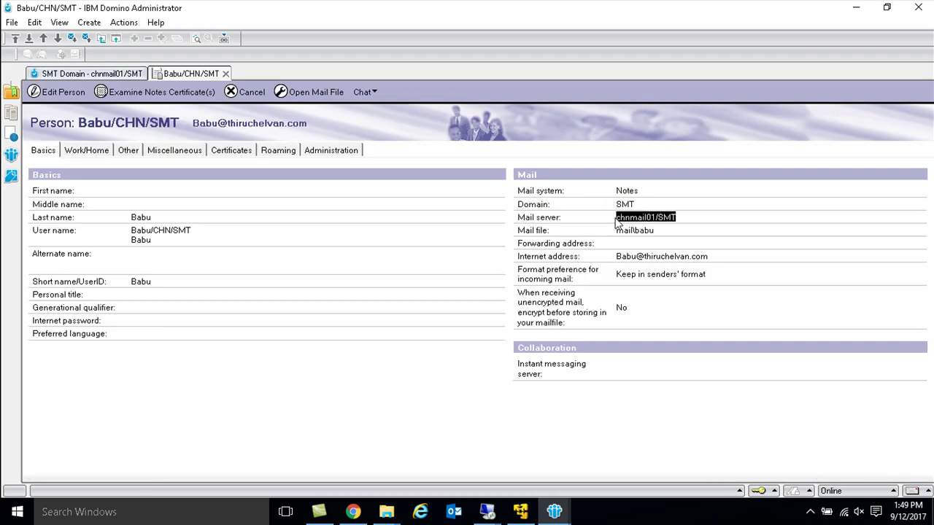
{"action": "left_click_drag", "start_coordinate": [674, 230], "coordinate": [616, 231]}
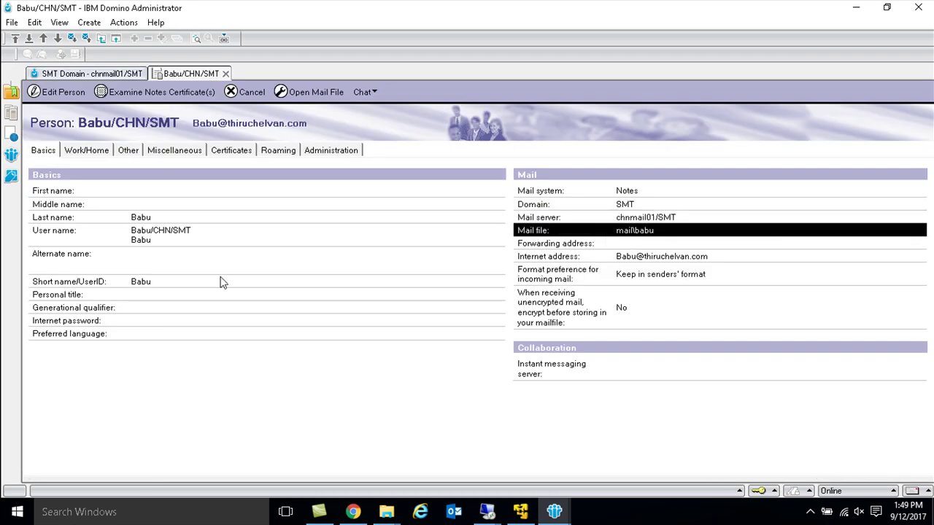
{"action": "key", "text": "Escape"}
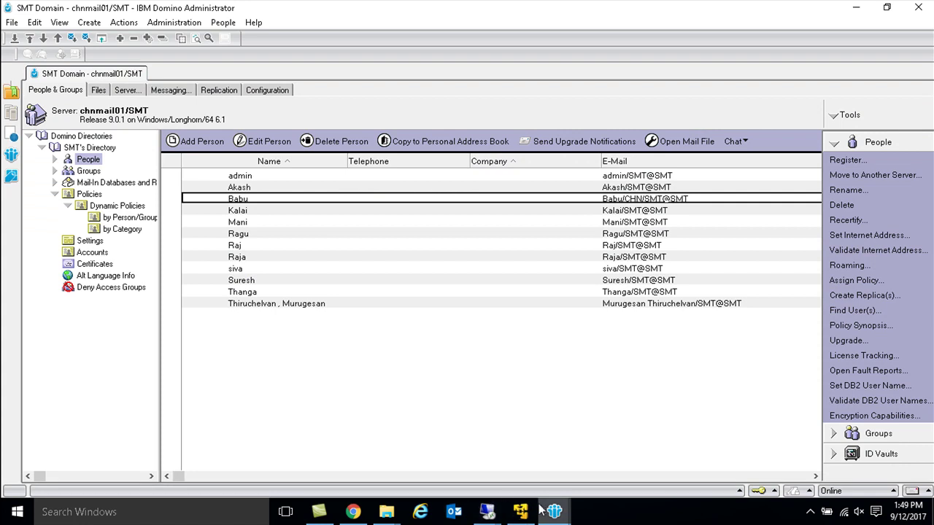
{"action": "left_click", "coordinate": [554, 511]}
Step: In a new Notes message, address it to the new CHN user
{"action": "left_click", "coordinate": [492, 453]}
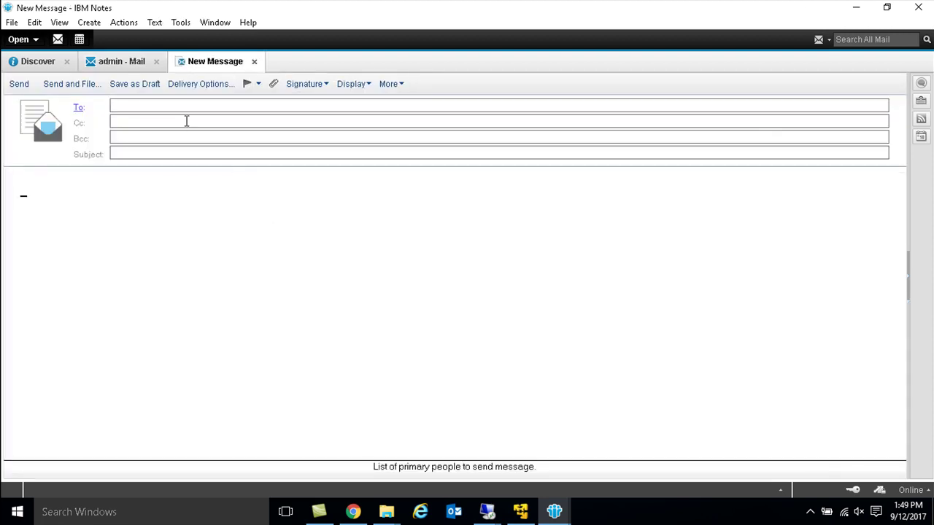
{"action": "type", "text": "abbu"}
{"action": "key", "text": "BackSpace"}
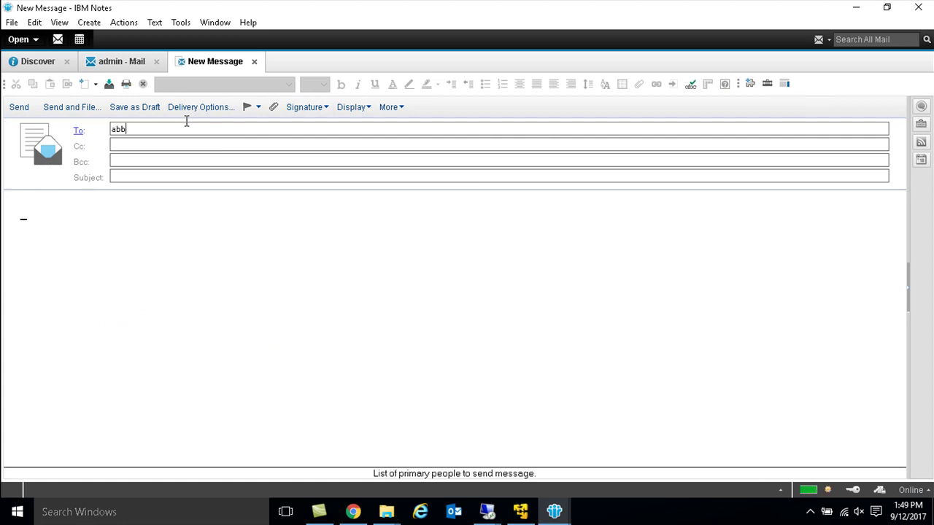
{"action": "key", "text": "BackSpace"}
{"action": "key", "text": "BackSpace"}
{"action": "key", "text": "BackSpace"}
{"action": "type", "text": "ba"}
{"action": "key", "text": "Return"}
Step: Send it with subject 'test mail to chn user' and body 'test'
{"action": "key", "text": "Tab"}
{"action": "key", "text": "Tab"}
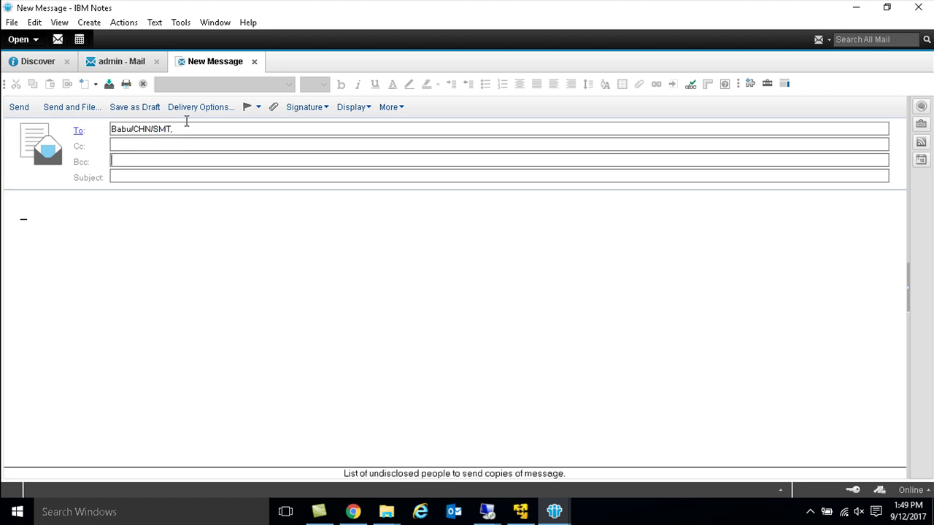
{"action": "key", "text": "Tab"}
{"action": "type", "text": "test mail "}
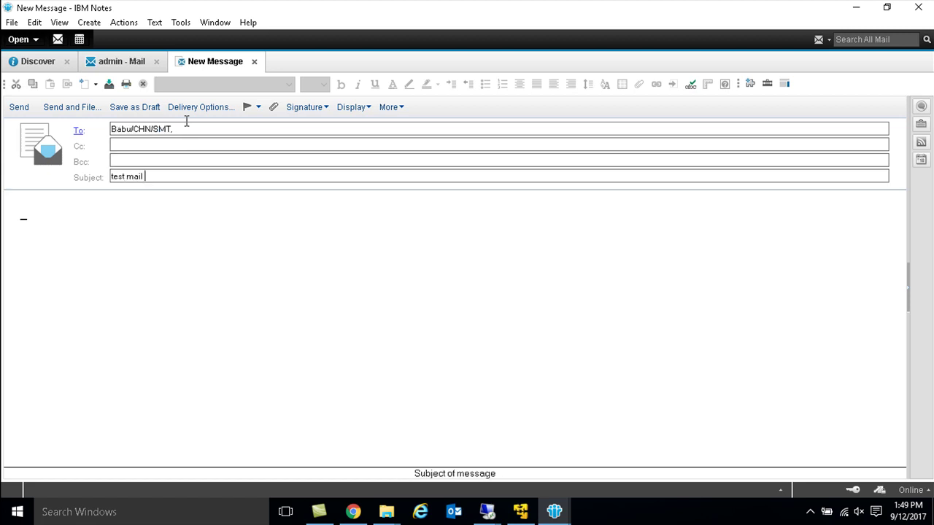
{"action": "type", "text": "to chn user"}
{"action": "key", "text": "Tab"}
{"action": "type", "text": "test"}
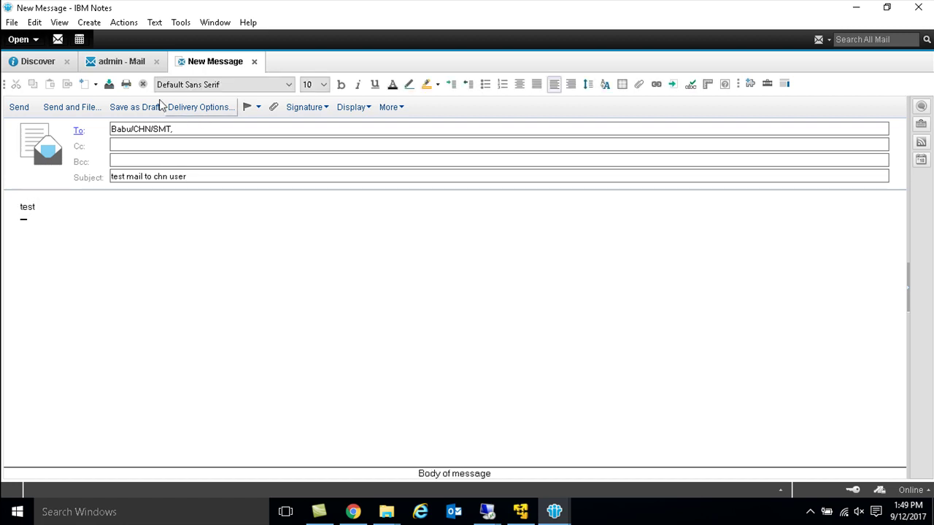
{"action": "left_click", "coordinate": [19, 107]}
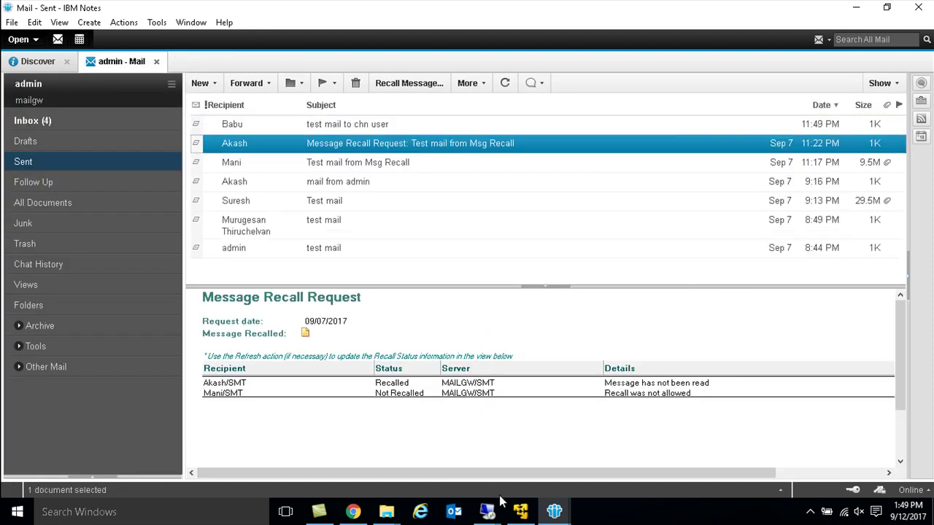
Step: Check the mailgw server console log for the test message's routing, then minimize it
{"action": "left_click", "coordinate": [26, 121]}
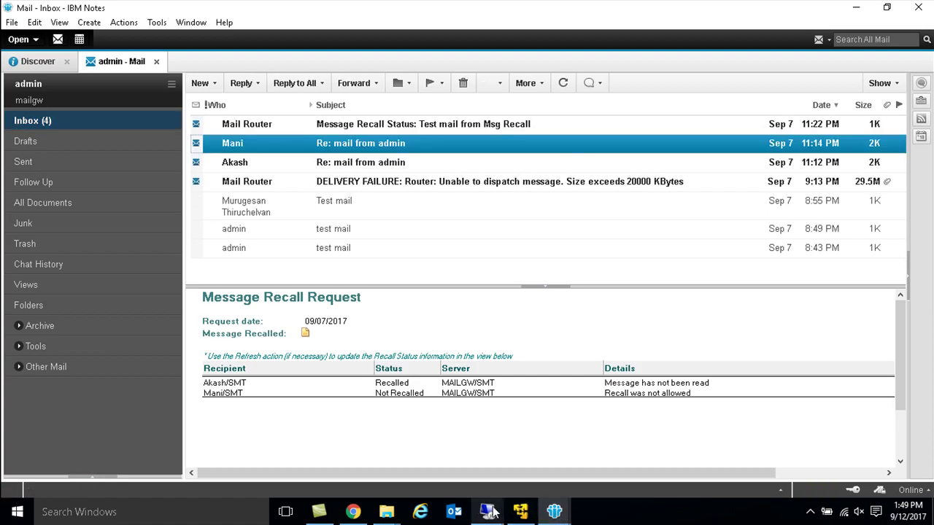
{"action": "mouse_move", "coordinate": [553, 514]}
{"action": "left_click", "coordinate": [536, 448]}
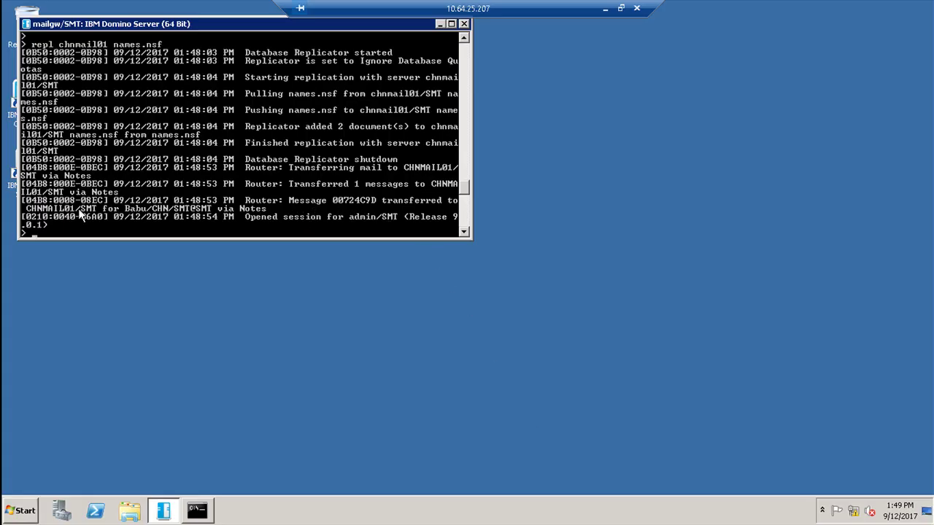
{"action": "left_click", "coordinate": [605, 10]}
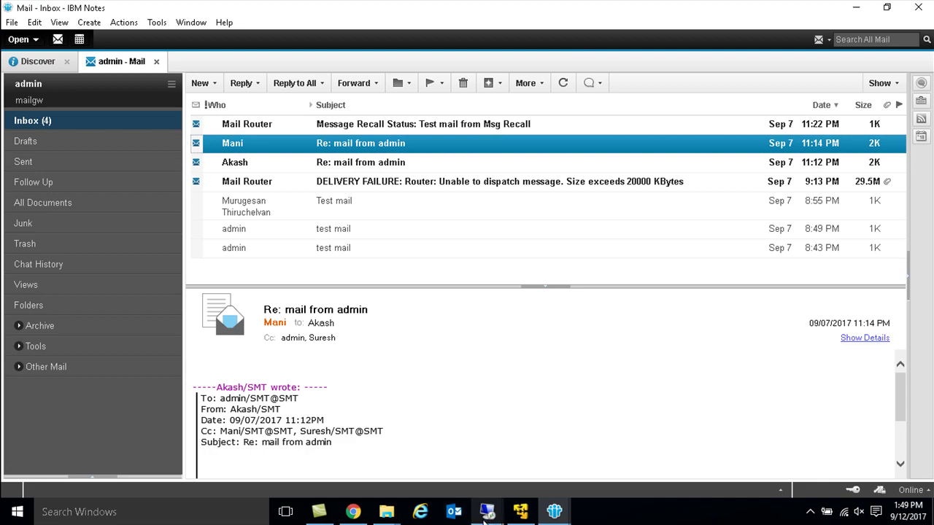
Step: Check the chnmail01 console log for the delivery, then return to Domino Administrator
{"action": "mouse_move", "coordinate": [485, 514]}
{"action": "left_click", "coordinate": [394, 451]}
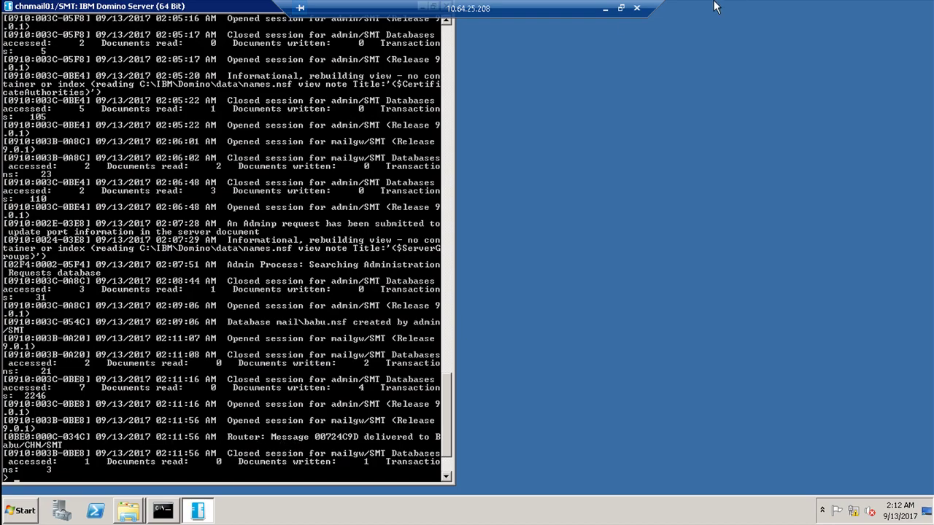
{"action": "left_click", "coordinate": [605, 9]}
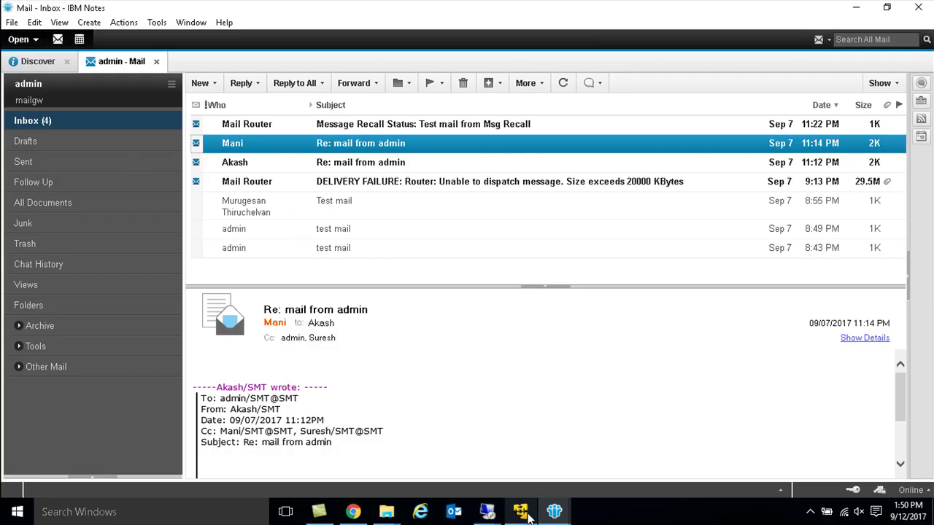
{"action": "mouse_move", "coordinate": [552, 513]}
{"action": "left_click", "coordinate": [607, 474]}
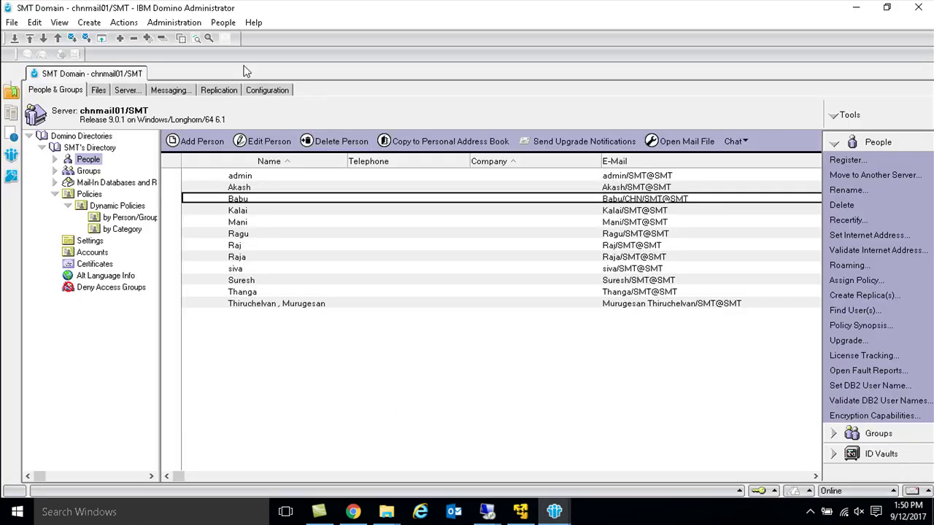
Step: Open the chnmail01/SMT server in Domino Administrator
{"action": "left_click", "coordinate": [12, 22]}
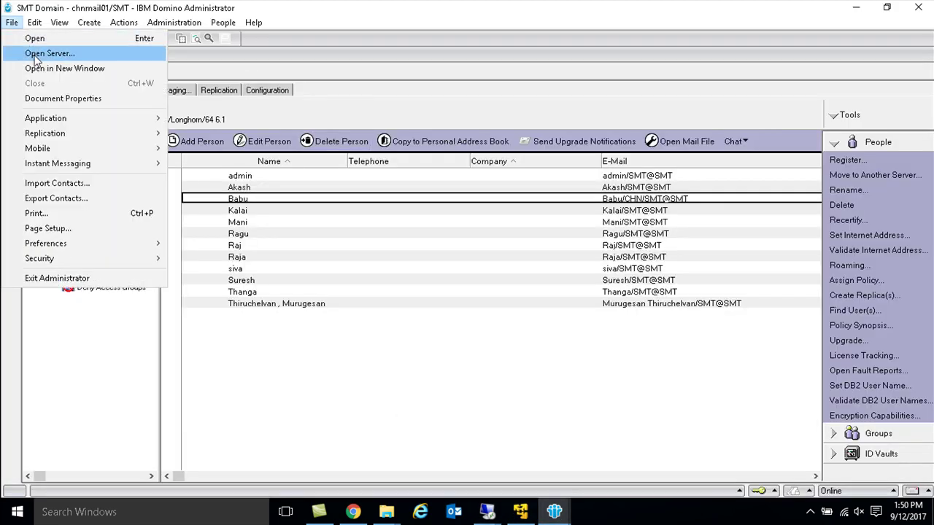
{"action": "left_click", "coordinate": [30, 53]}
{"action": "left_click", "coordinate": [564, 144]}
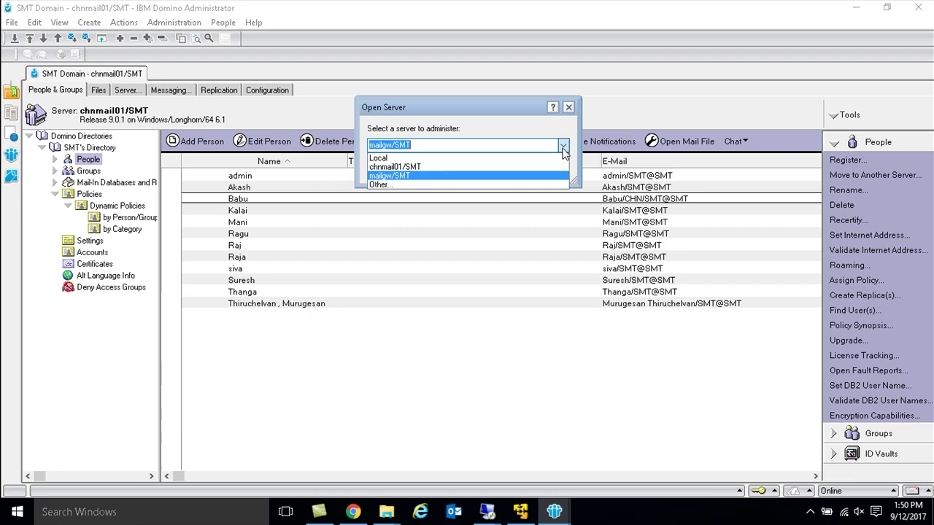
{"action": "left_click", "coordinate": [458, 171]}
{"action": "left_click", "coordinate": [490, 166]}
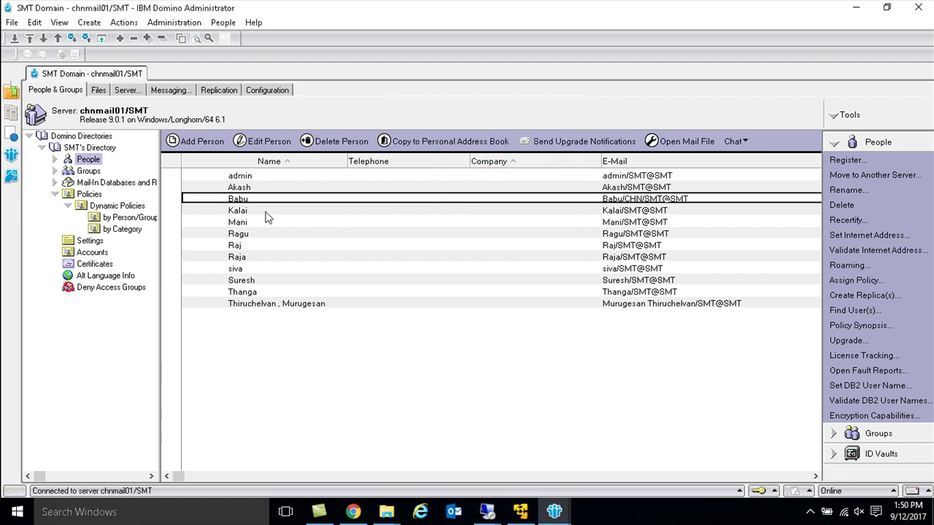
Step: Open the CHN user's mail file from the mail folder and check the test mail in its Inbox
{"action": "left_click", "coordinate": [99, 90]}
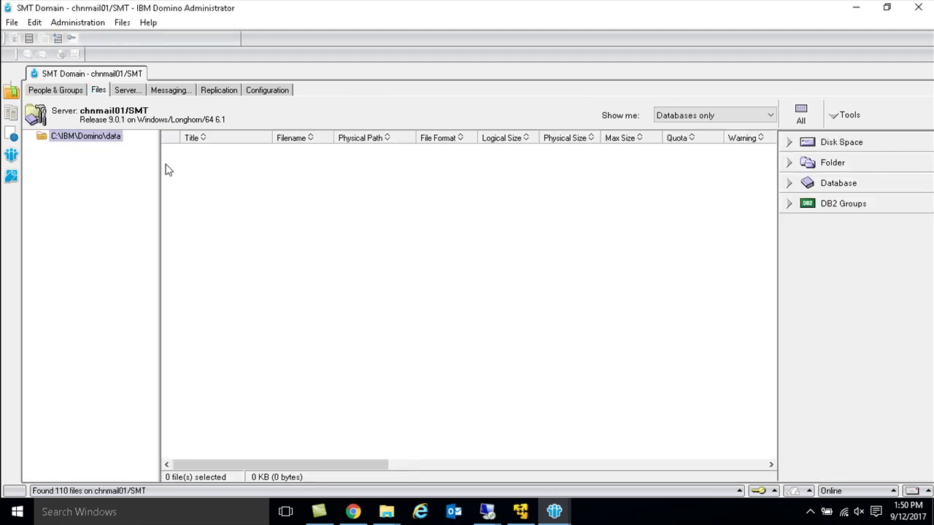
{"action": "left_click", "coordinate": [71, 217]}
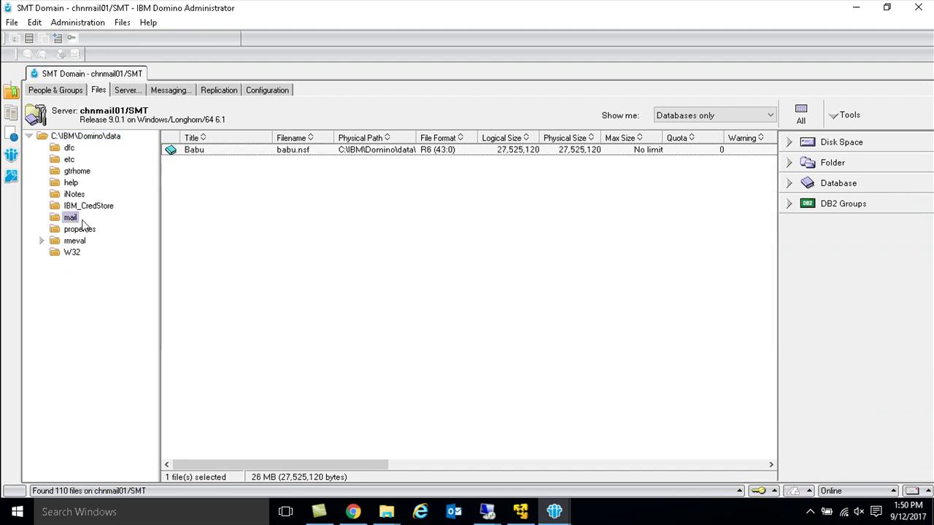
{"action": "left_click", "coordinate": [211, 151]}
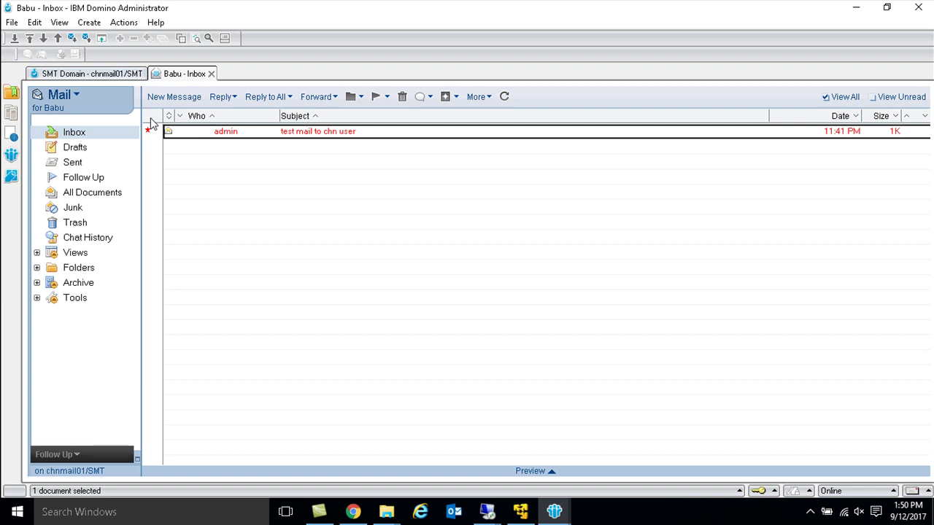
{"action": "key", "text": "Escape"}
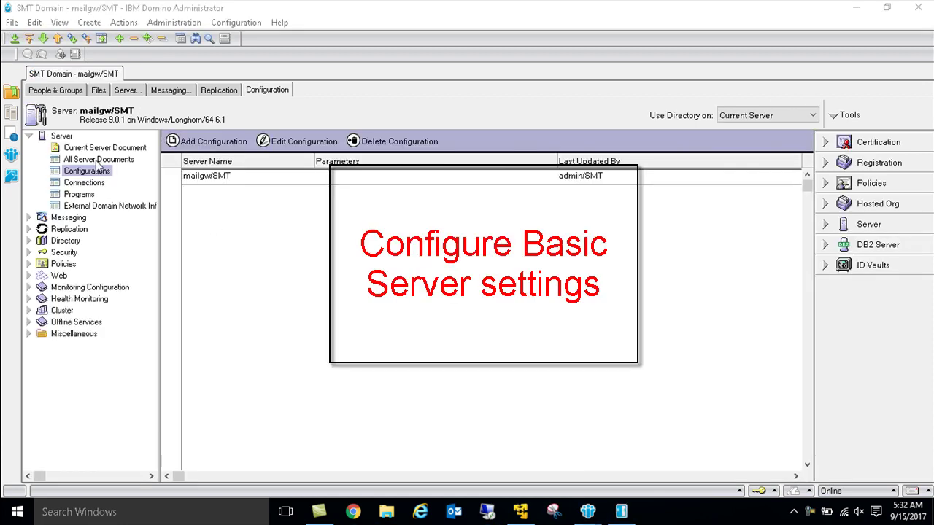
Step: Open the chnmail01/SMT server document's Security tab in edit mode
{"action": "left_click", "coordinate": [99, 159]}
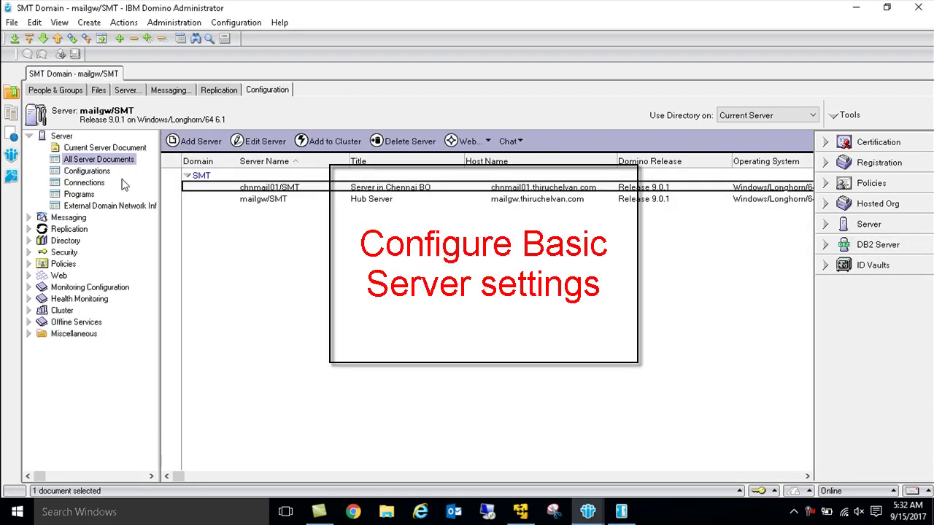
{"action": "double_click", "coordinate": [255, 200]}
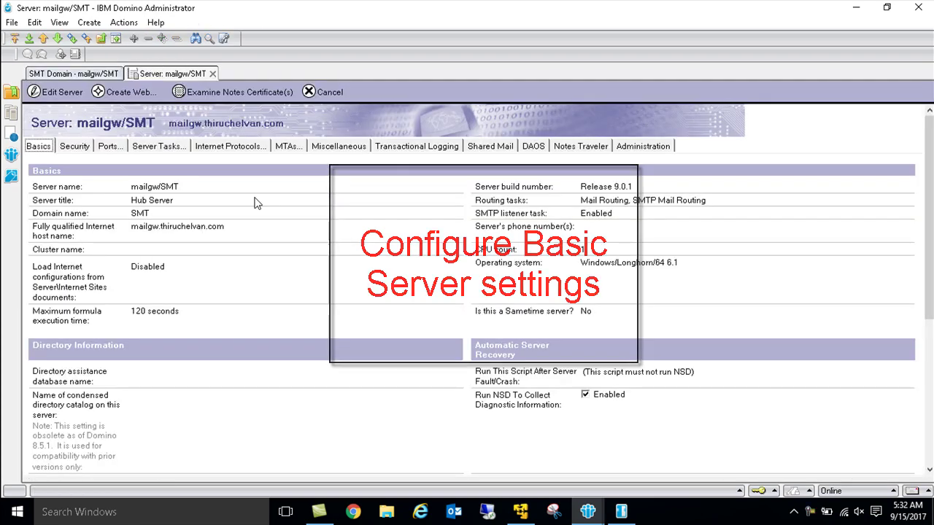
{"action": "key", "text": "Escape"}
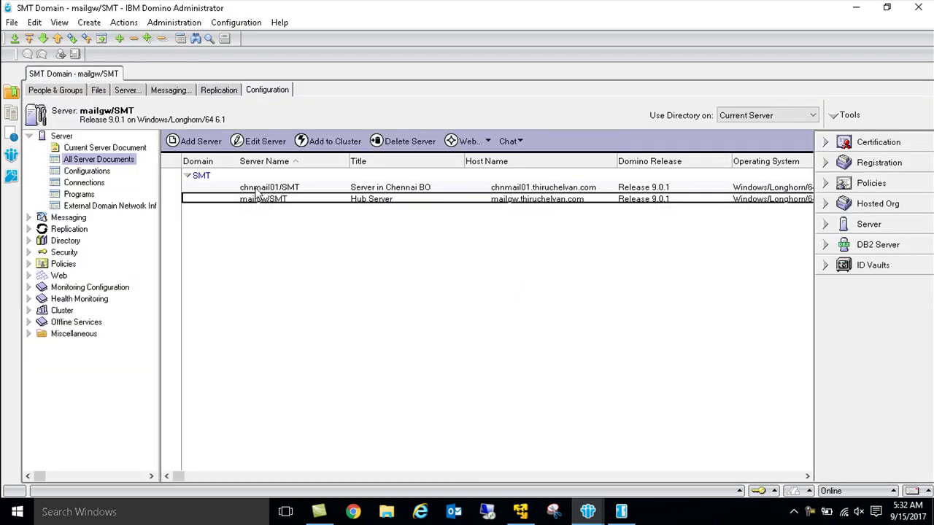
{"action": "double_click", "coordinate": [255, 193]}
{"action": "left_click", "coordinate": [82, 148]}
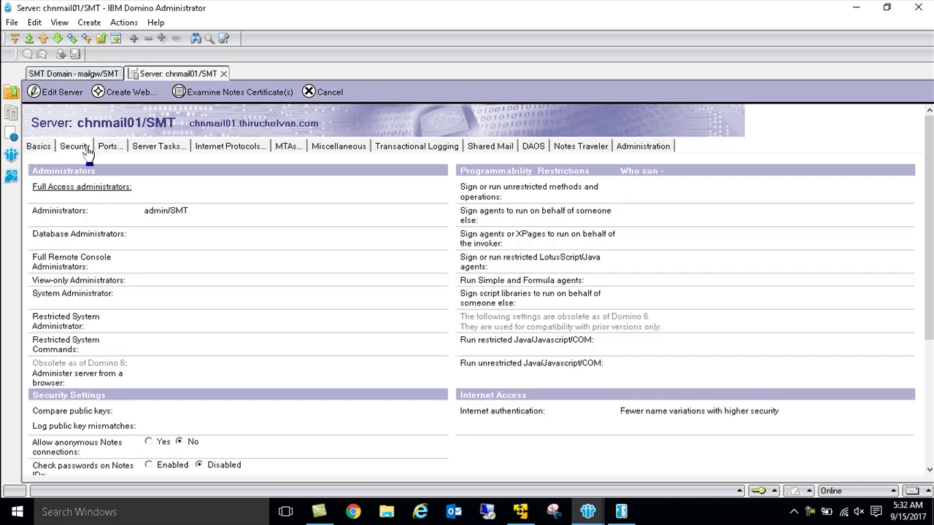
{"action": "double_click", "coordinate": [227, 219]}
Step: Add admin/SMT to the Full Access administrators field
{"action": "left_click", "coordinate": [158, 188]}
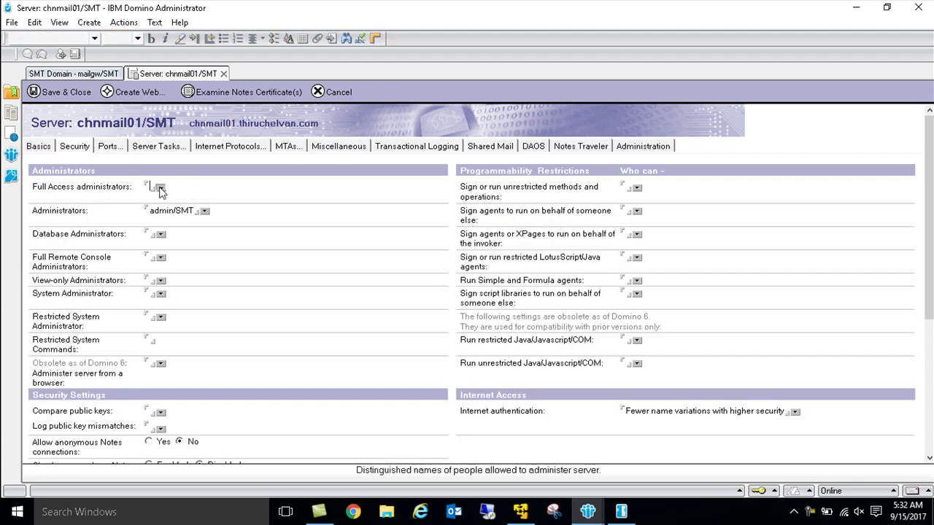
{"action": "type", "text": "ad"}
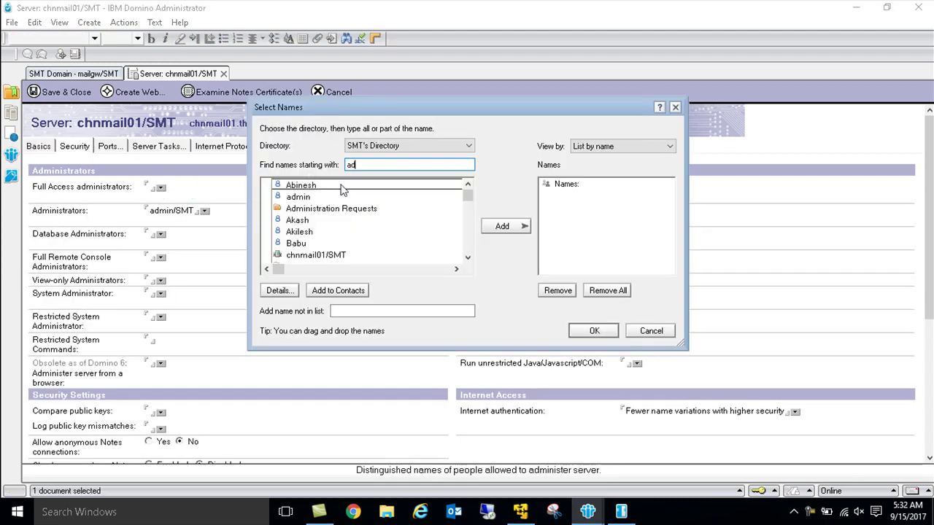
{"action": "double_click", "coordinate": [302, 185]}
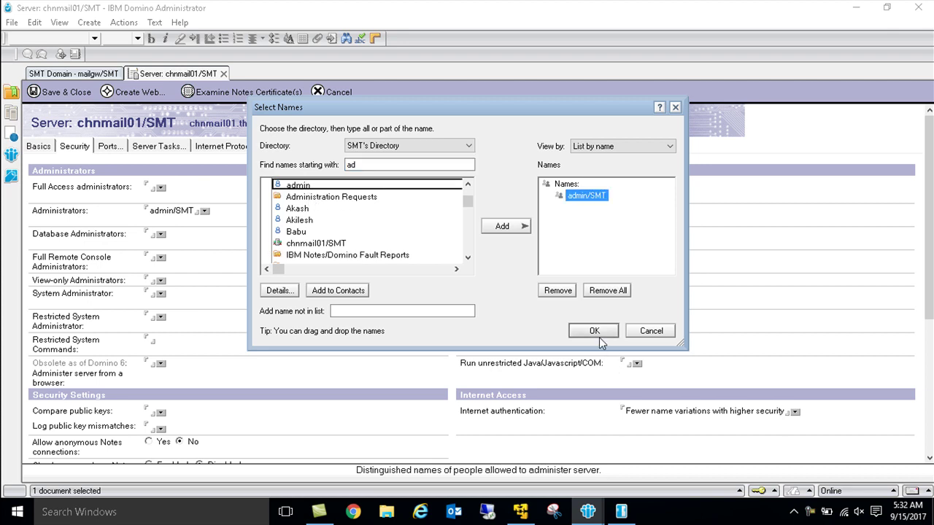
{"action": "left_click", "coordinate": [594, 330]}
Step: Allow admin/SMT, chnmail01/SMT and mailgw/SMT to sign or run unrestricted methods
{"action": "left_click", "coordinate": [637, 190]}
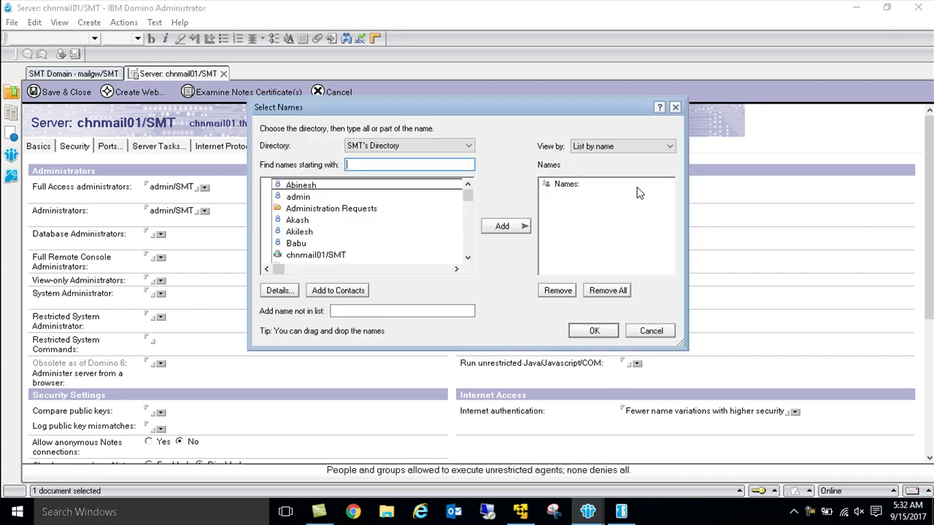
{"action": "double_click", "coordinate": [319, 198]}
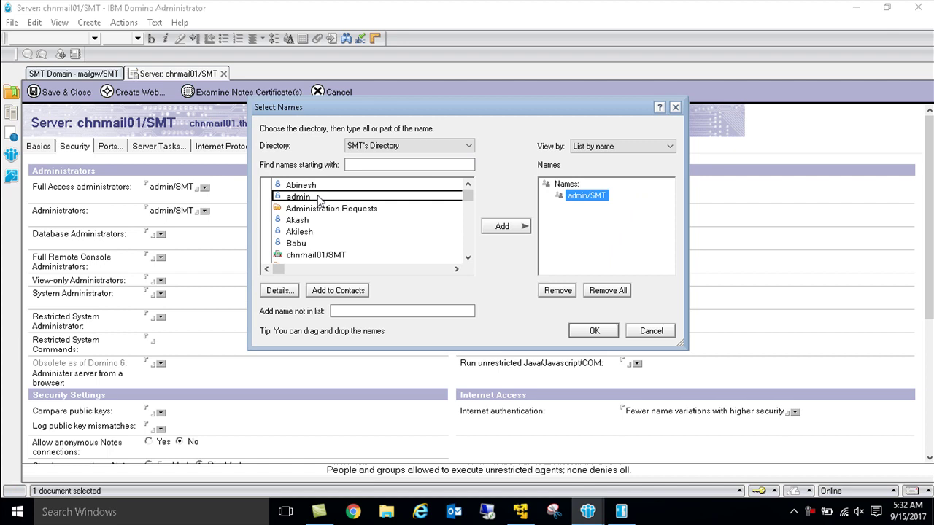
{"action": "double_click", "coordinate": [321, 256]}
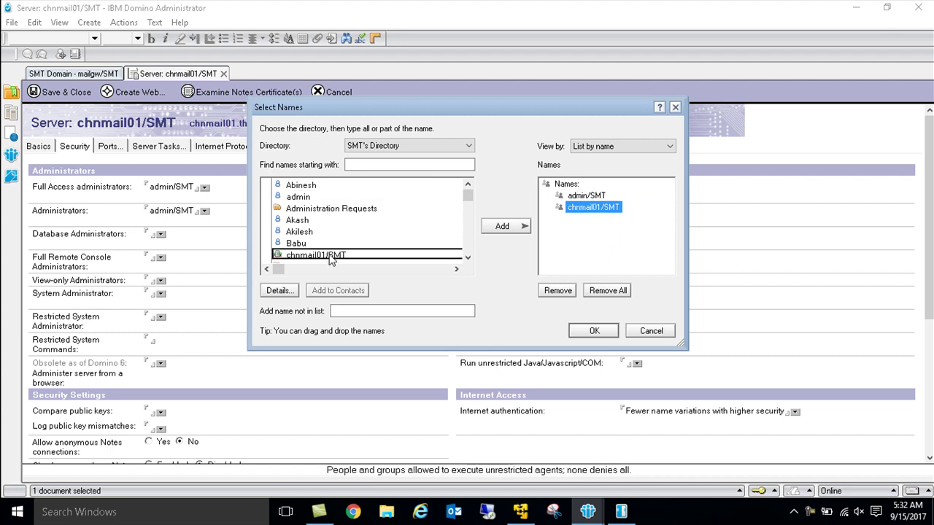
{"action": "scroll", "coordinate": [326, 258], "scroll_direction": "down", "scroll_amount": 3}
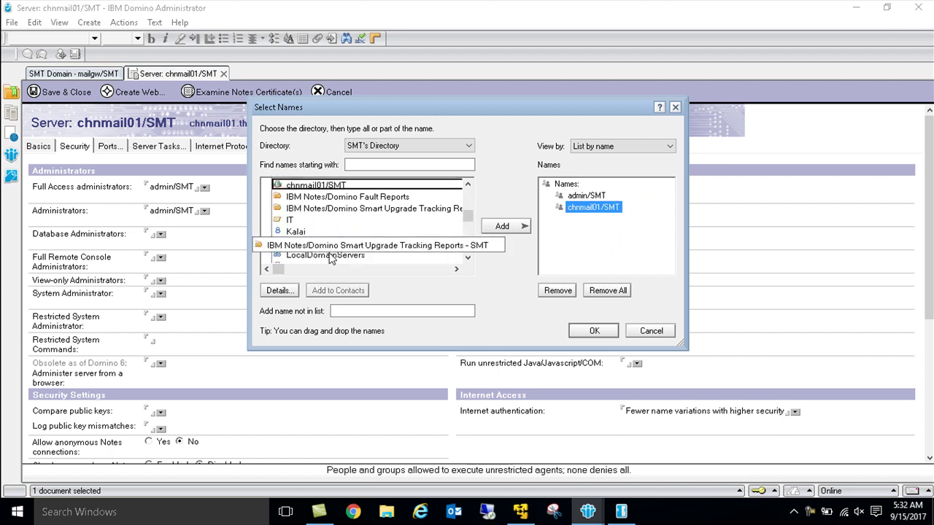
{"action": "double_click", "coordinate": [309, 243]}
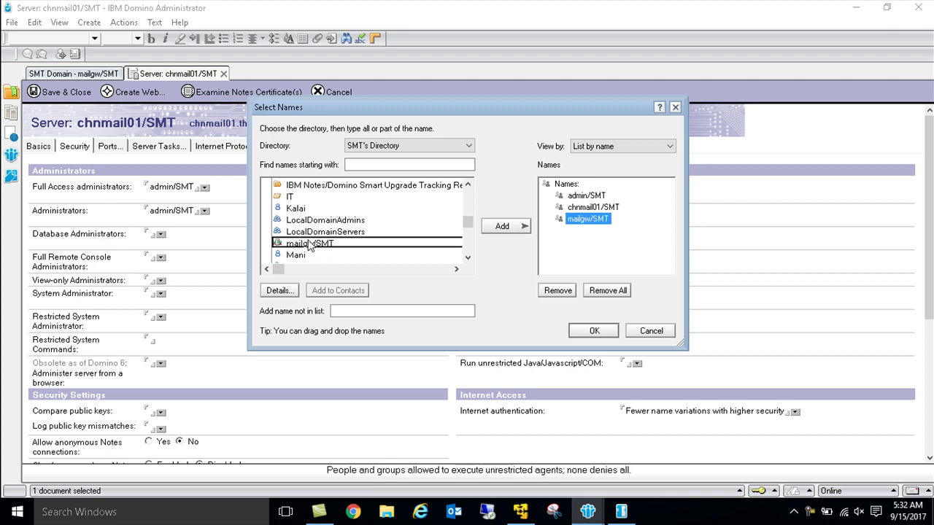
{"action": "left_click", "coordinate": [585, 332]}
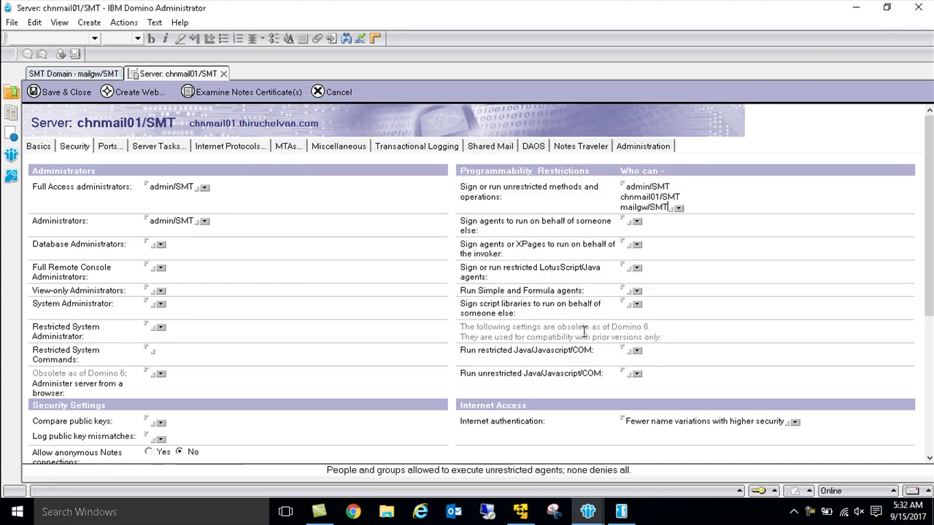
Step: Review the Internet authentication options without changing them, then go to Ports settings
{"action": "left_click", "coordinate": [795, 423]}
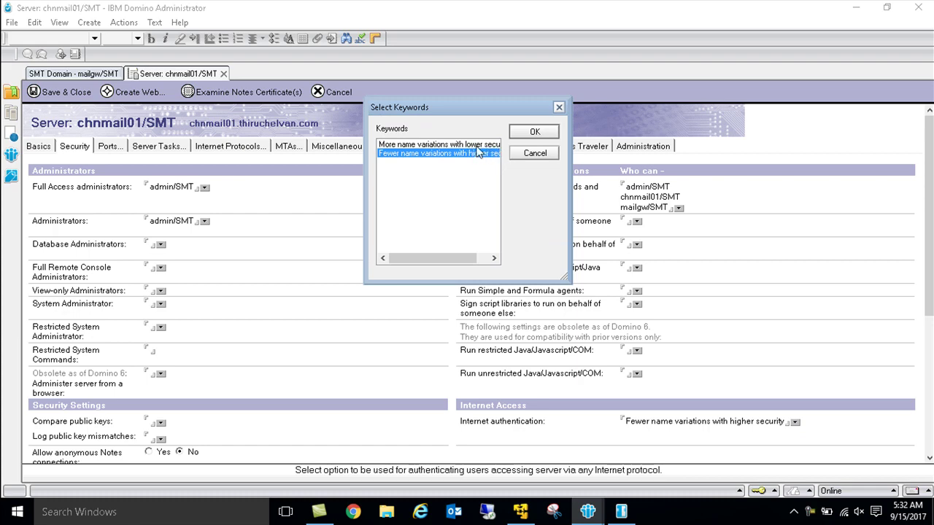
{"action": "left_click", "coordinate": [537, 154]}
{"action": "scroll", "coordinate": [599, 355], "scroll_direction": "down", "scroll_amount": 9}
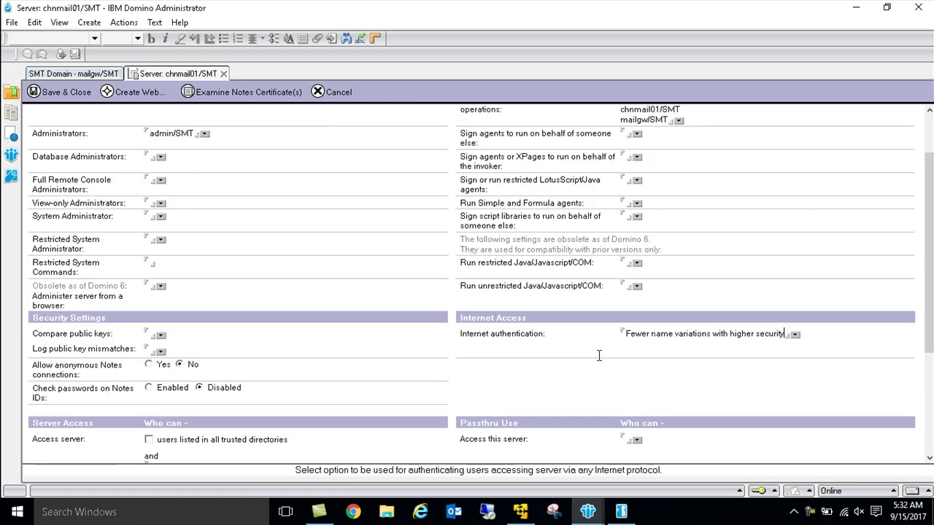
{"action": "scroll", "coordinate": [599, 355], "scroll_direction": "up", "scroll_amount": 5}
{"action": "scroll", "coordinate": [599, 355], "scroll_direction": "up", "scroll_amount": 5}
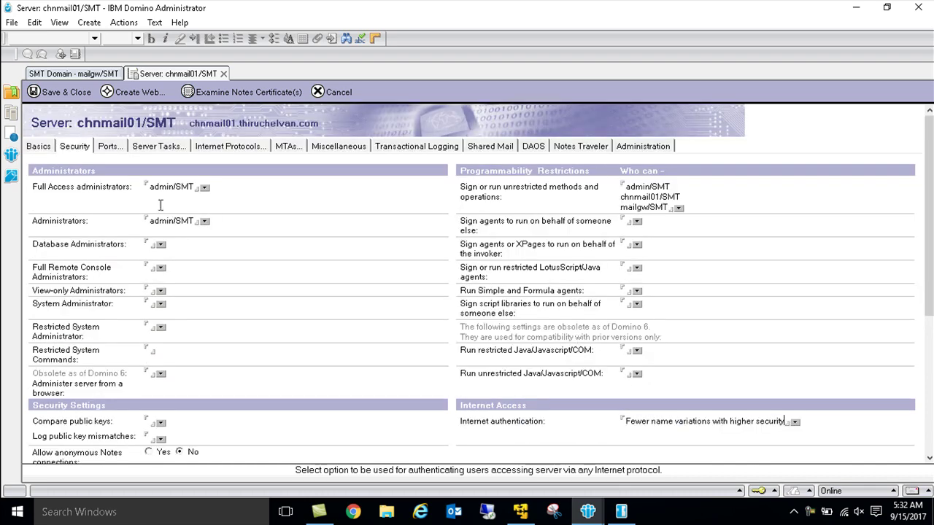
{"action": "left_click", "coordinate": [106, 150]}
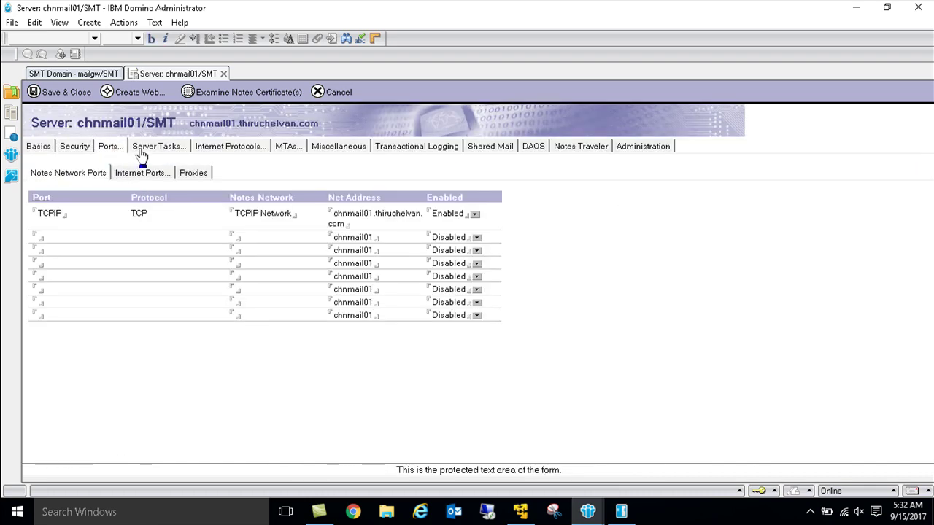
Step: Enter login.nsf as HTTP Home URL, choose Single Server session authentication, and Save & Close
{"action": "left_click", "coordinate": [225, 150]}
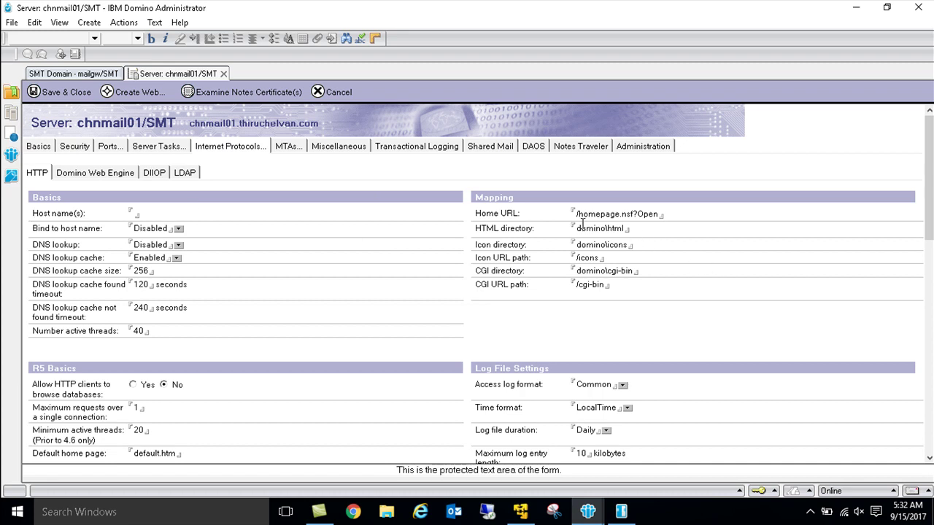
{"action": "left_click_drag", "start_coordinate": [576, 214], "coordinate": [659, 215]}
{"action": "type", "text": "login.nsf"}
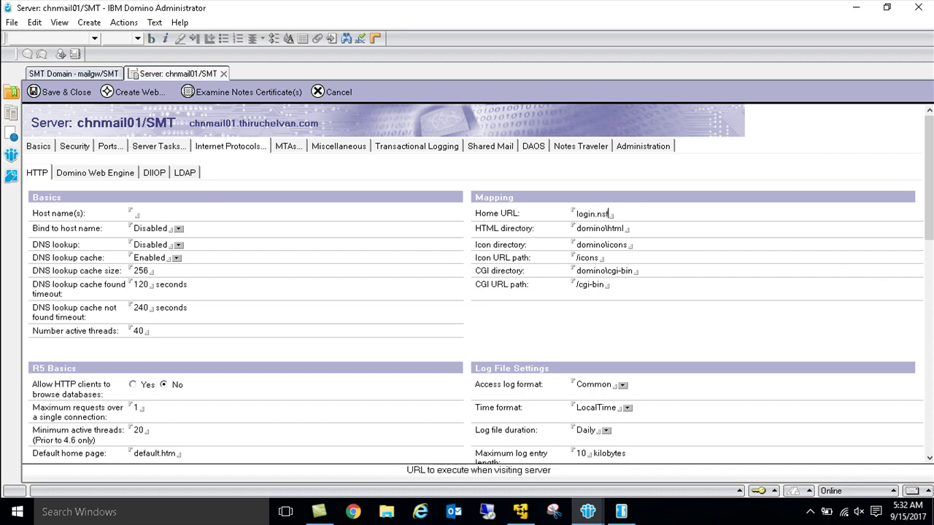
{"action": "left_click", "coordinate": [108, 174]}
{"action": "left_click", "coordinate": [240, 227]}
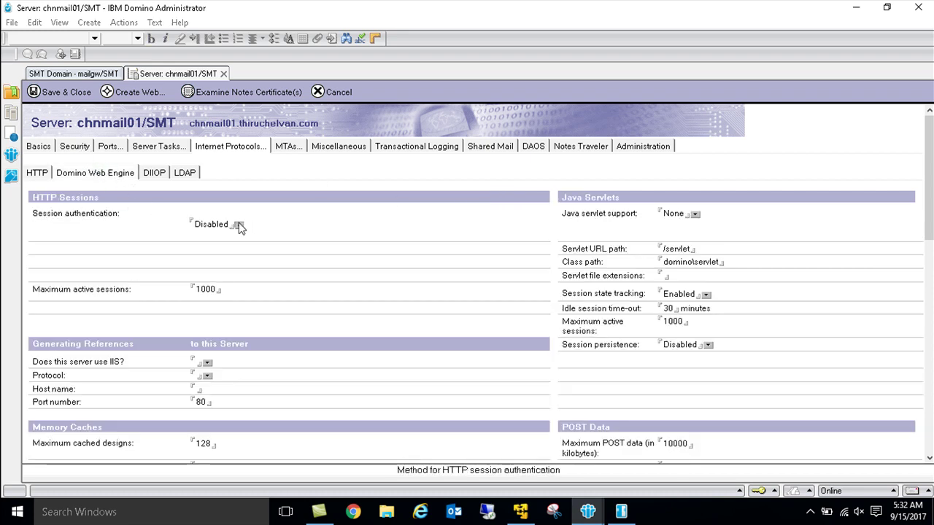
{"action": "double_click", "coordinate": [403, 161]}
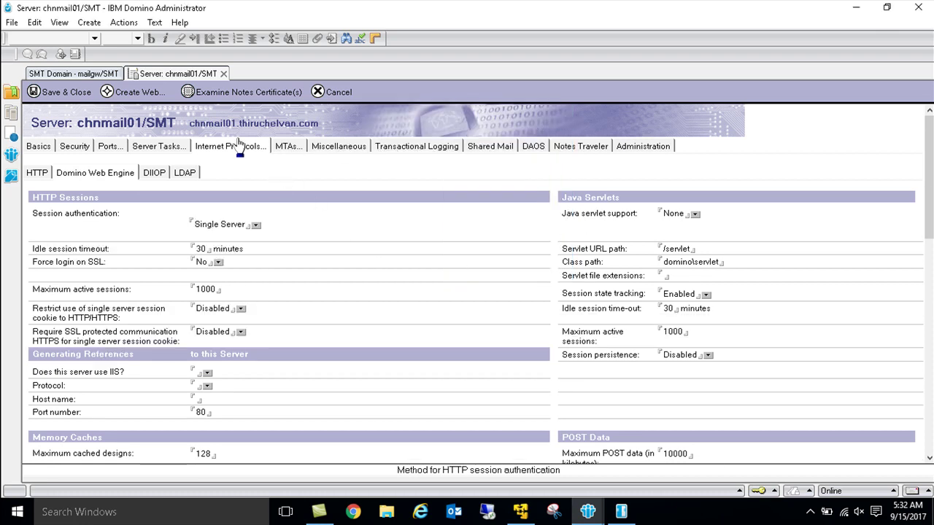
{"action": "left_click", "coordinate": [73, 92]}
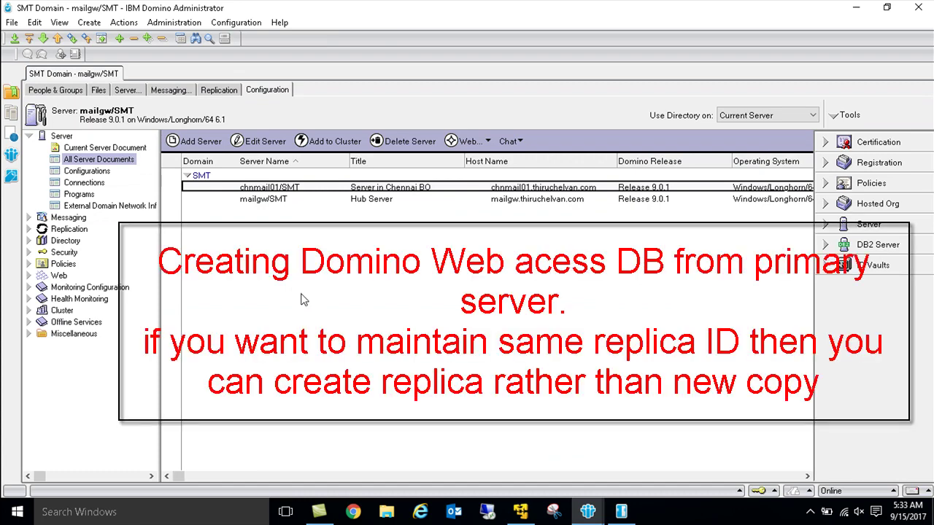
Step: Open domcfg.nsf from mailgw's data folder in the Files tab
{"action": "left_click", "coordinate": [99, 90]}
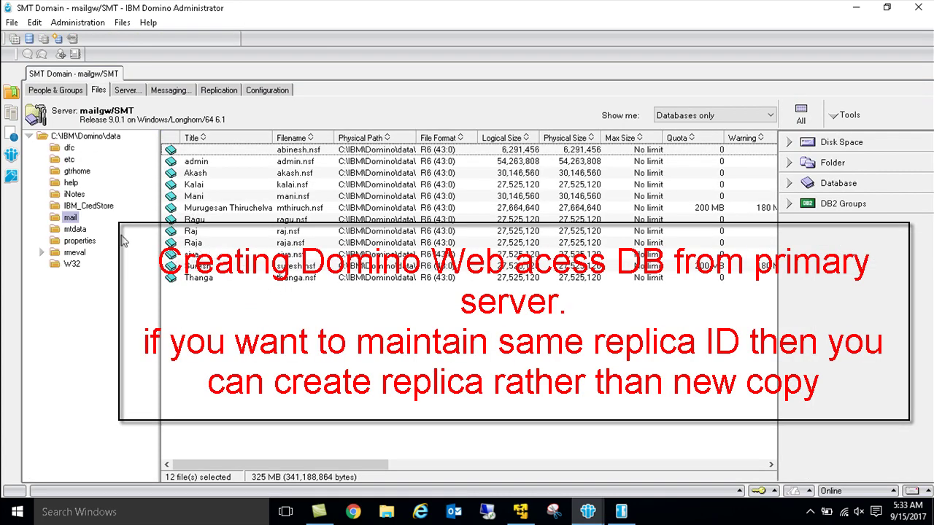
{"action": "left_click", "coordinate": [82, 136]}
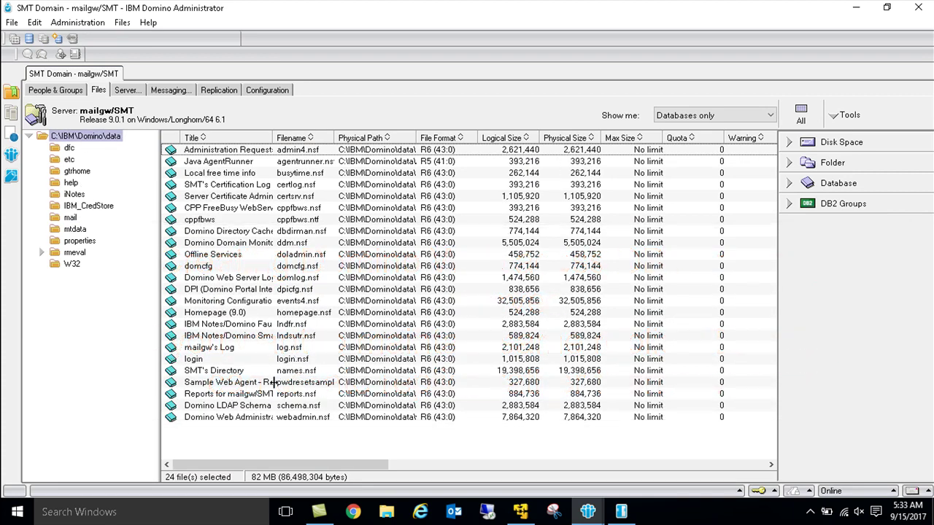
{"action": "left_click", "coordinate": [301, 278]}
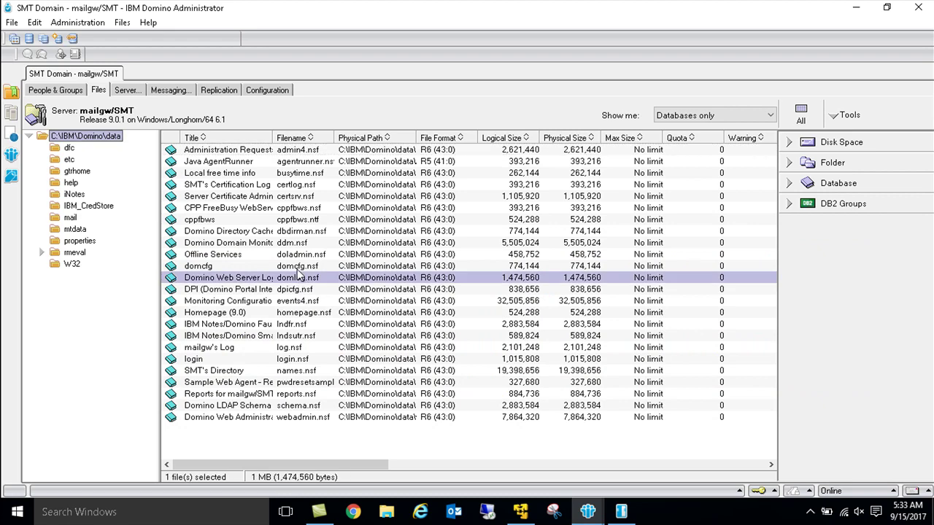
{"action": "double_click", "coordinate": [300, 266]}
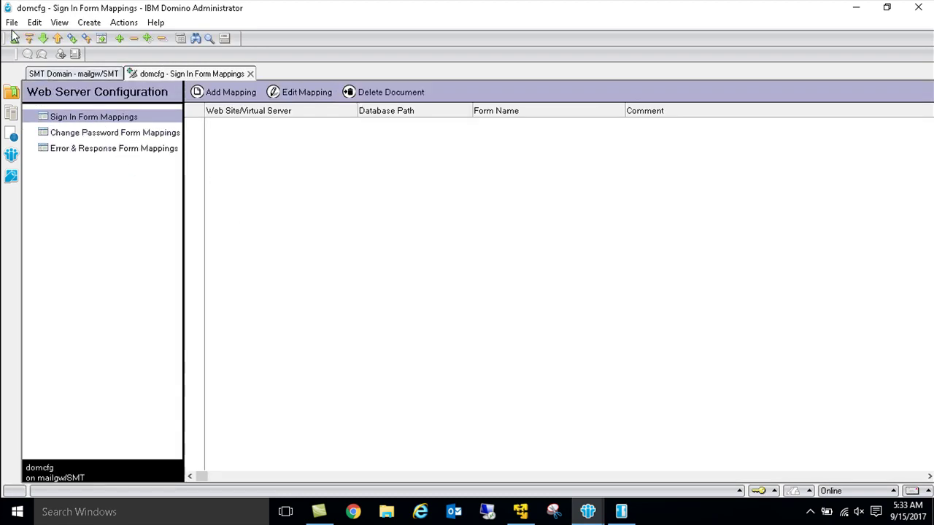
Step: Make a New Copy of domcfg on server chnmail01/SMT, then close the database
{"action": "left_click", "coordinate": [12, 22]}
{"action": "mouse_move", "coordinate": [52, 121]}
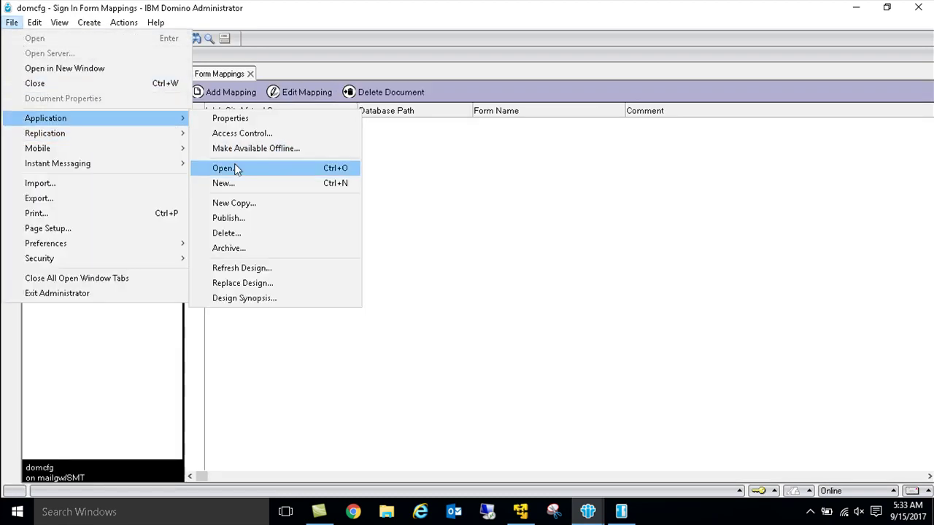
{"action": "left_click", "coordinate": [238, 204]}
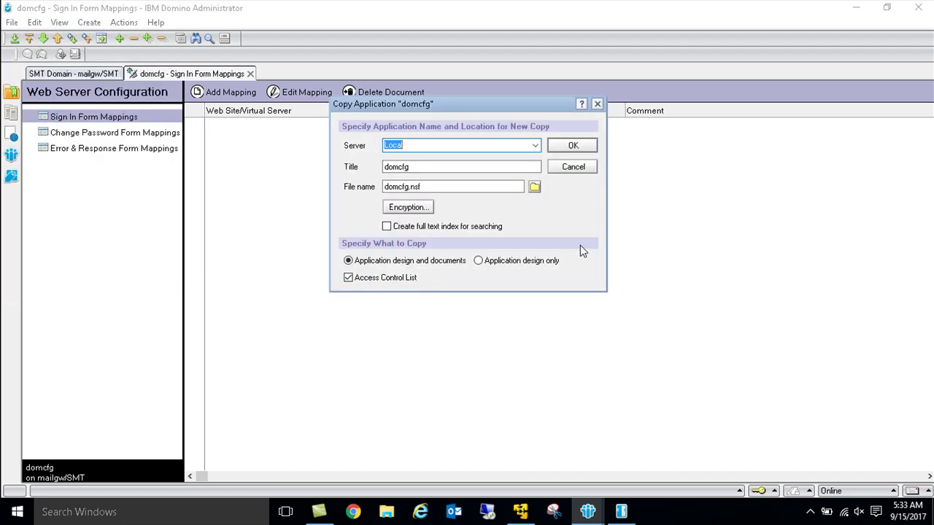
{"action": "left_click", "coordinate": [536, 146]}
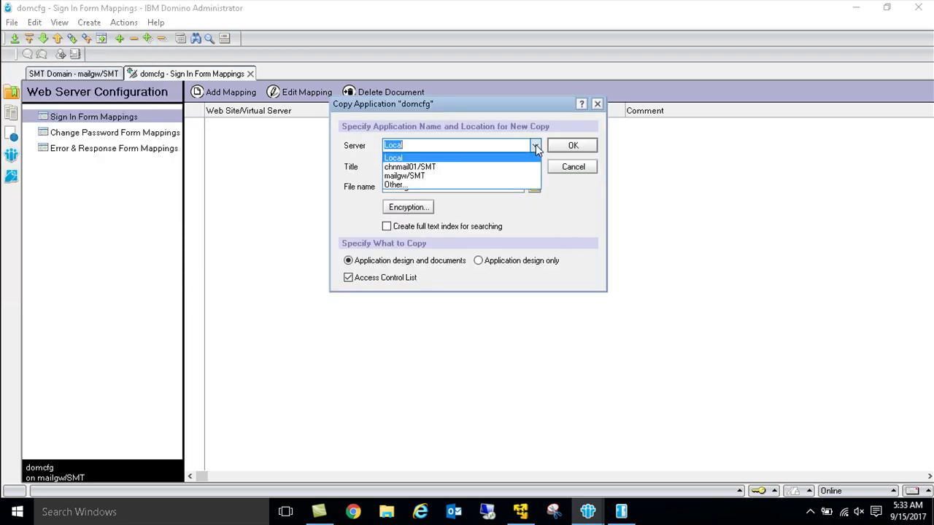
{"action": "left_click", "coordinate": [466, 167]}
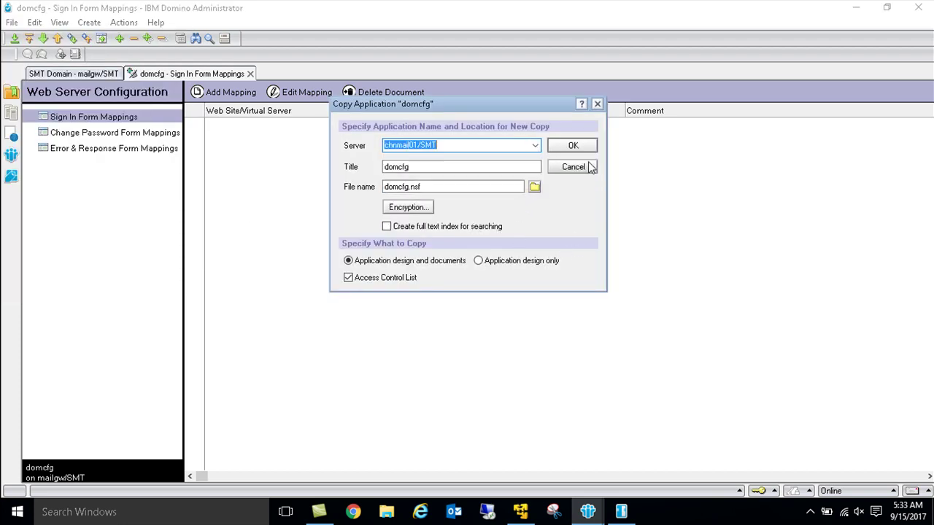
{"action": "left_click", "coordinate": [573, 147]}
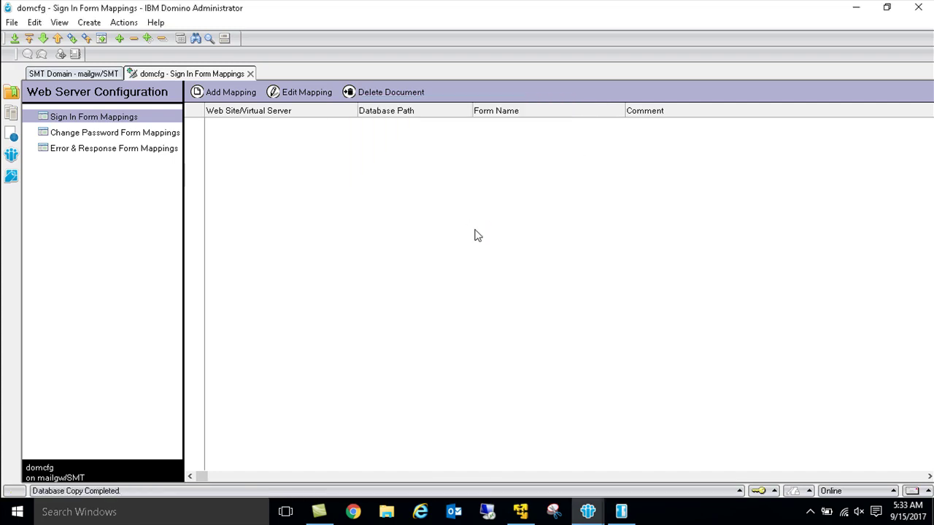
{"action": "key", "text": "Escape"}
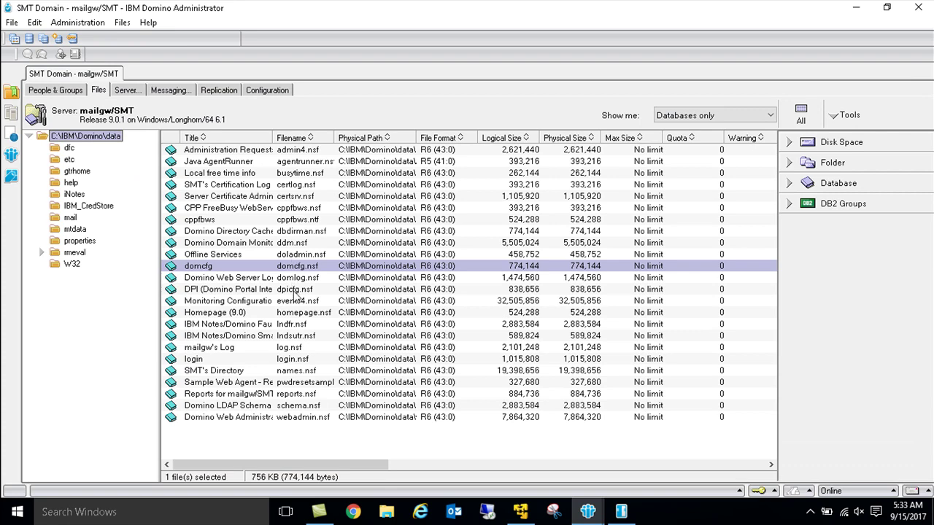
Step: Open the login database and make a first New Copy to a selected destination server
{"action": "left_click", "coordinate": [299, 359]}
{"action": "key", "text": "Escape"}
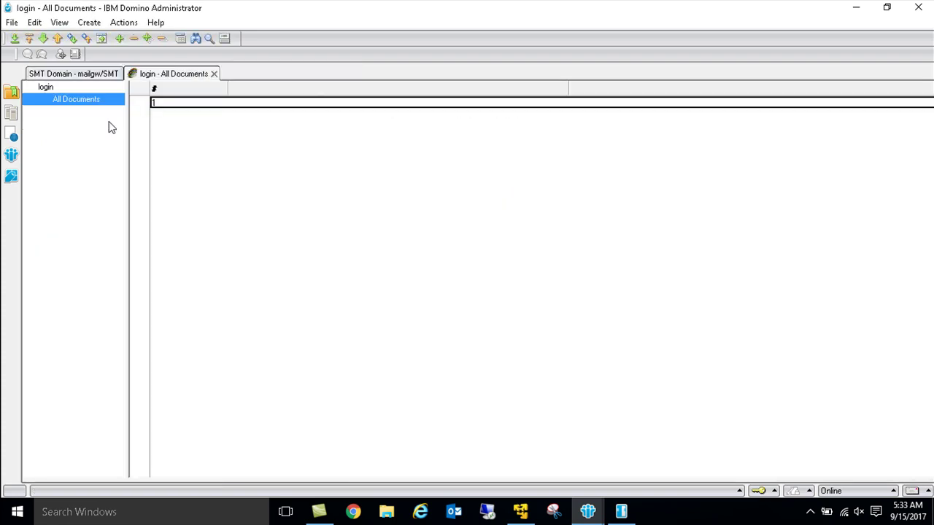
{"action": "left_click", "coordinate": [11, 22]}
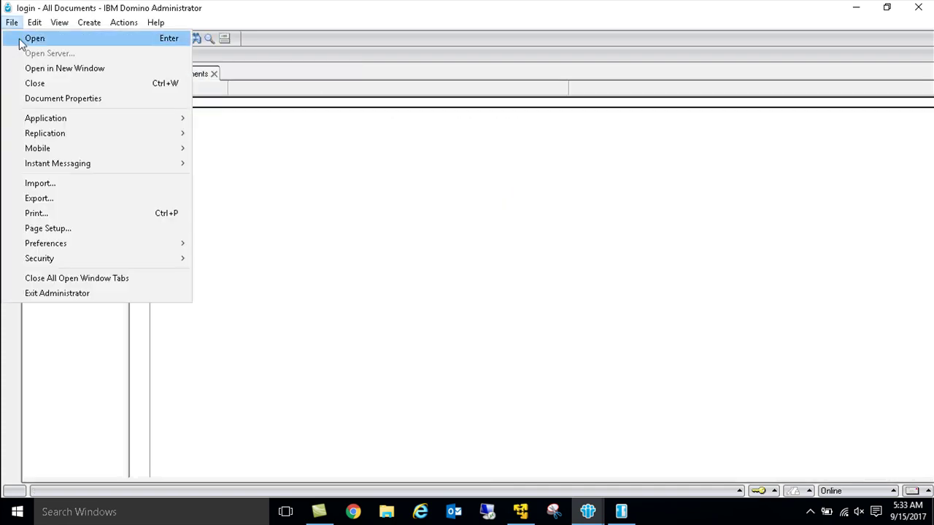
{"action": "mouse_move", "coordinate": [68, 124]}
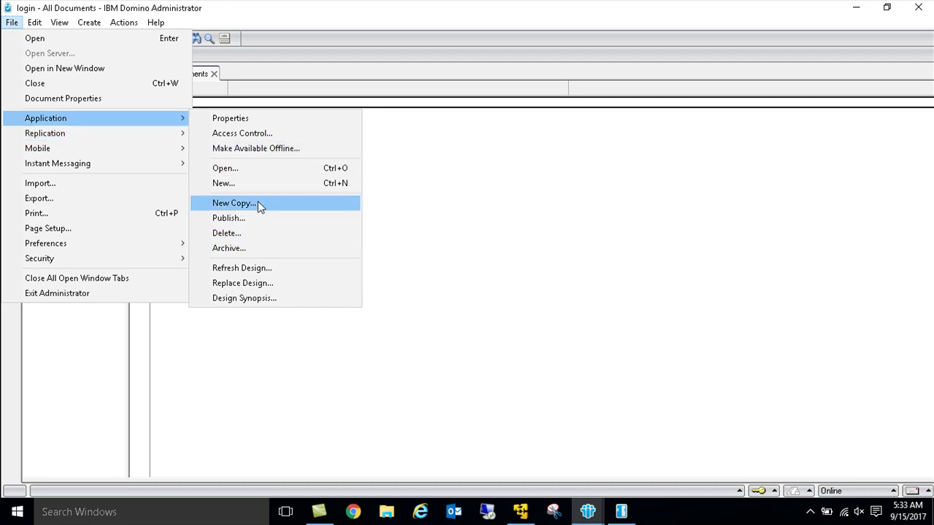
{"action": "left_click", "coordinate": [260, 205]}
{"action": "left_click", "coordinate": [534, 145]}
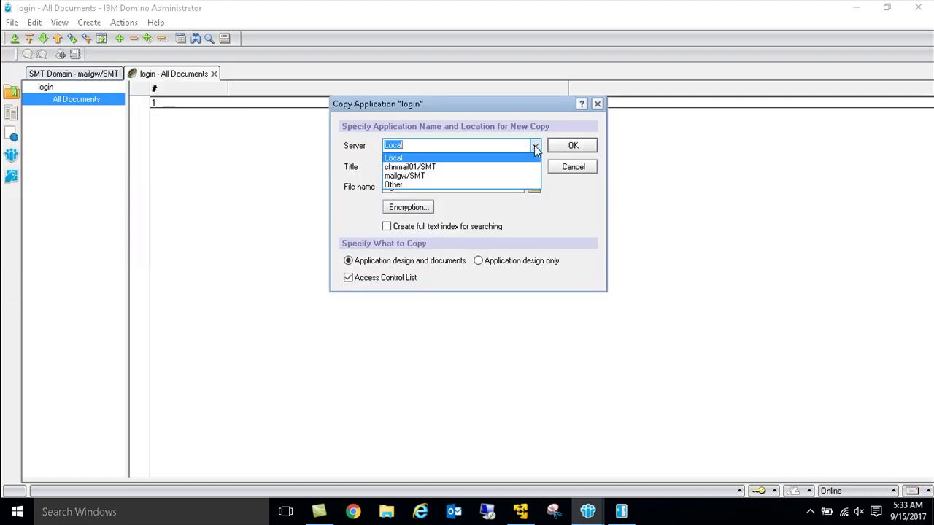
{"action": "left_click", "coordinate": [449, 177]}
{"action": "left_click", "coordinate": [574, 145]}
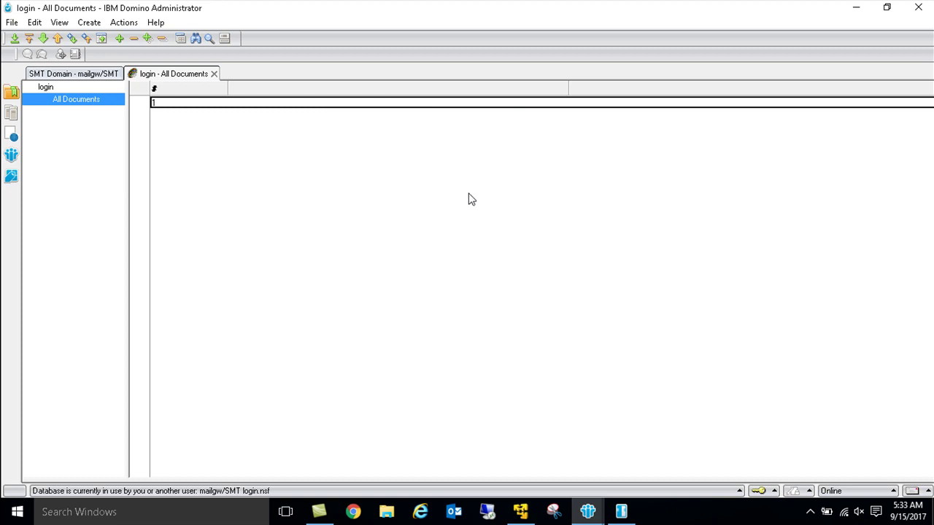
Step: Copy login to chnmail01/SMT, confirm 'Database Copy Completed' in status history, and close it
{"action": "left_click", "coordinate": [12, 23]}
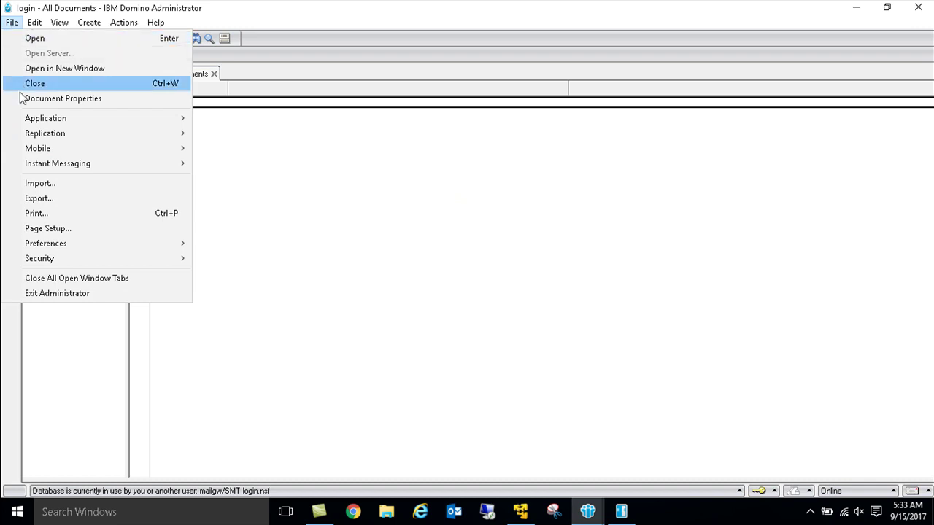
{"action": "mouse_move", "coordinate": [34, 118]}
{"action": "left_click", "coordinate": [234, 205]}
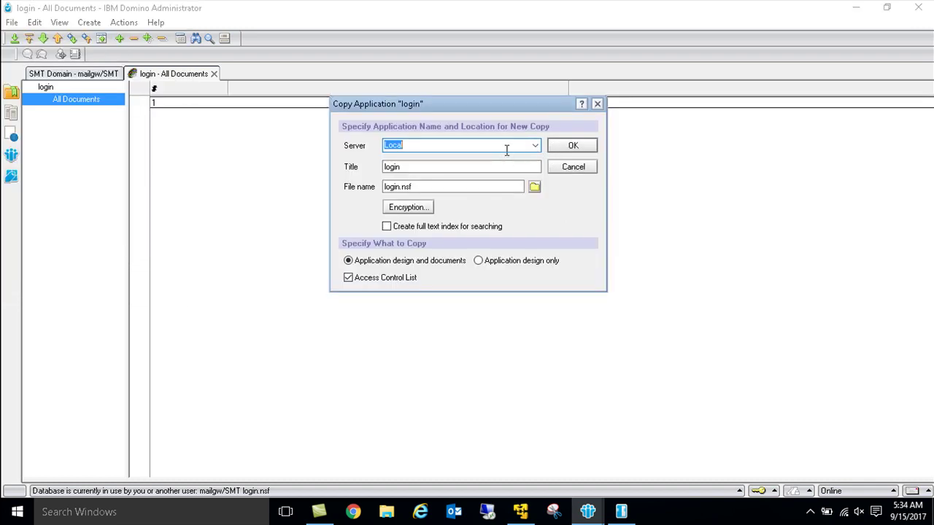
{"action": "left_click", "coordinate": [536, 146]}
{"action": "left_click", "coordinate": [477, 169]}
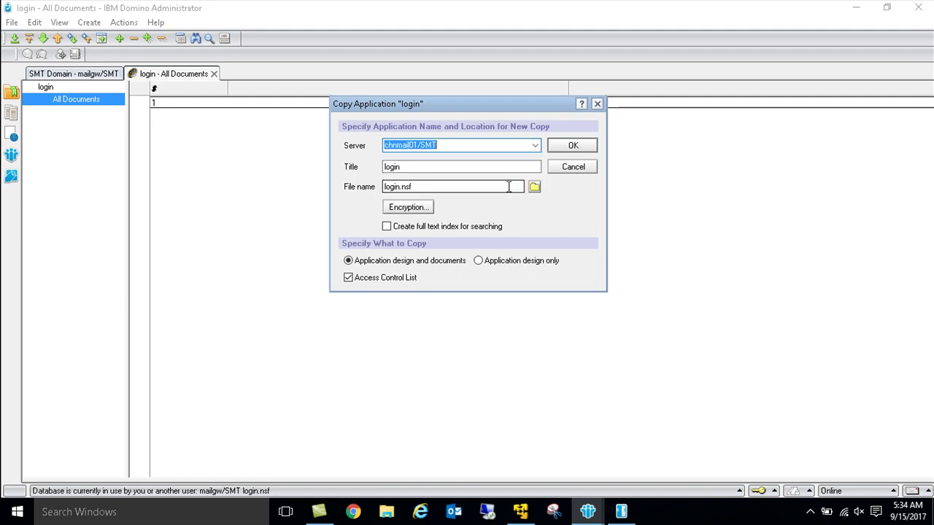
{"action": "left_click", "coordinate": [574, 146]}
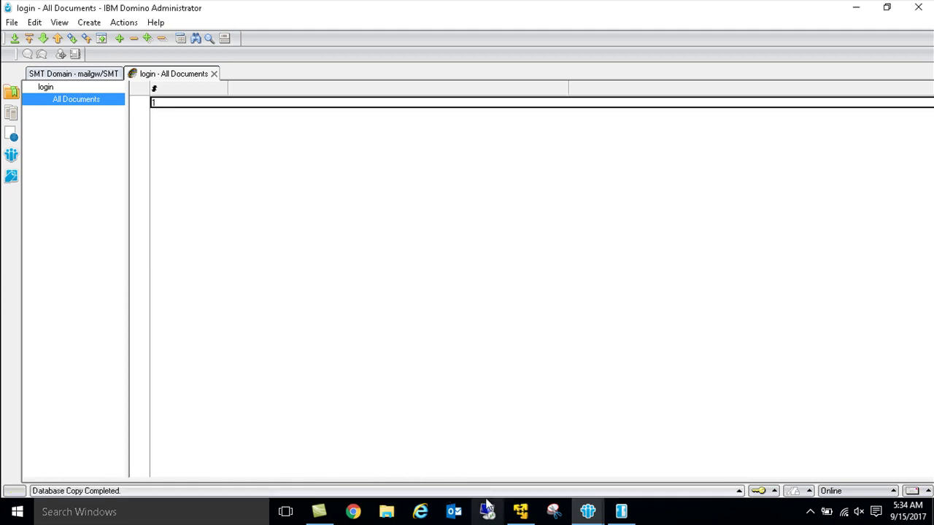
{"action": "left_click", "coordinate": [150, 490]}
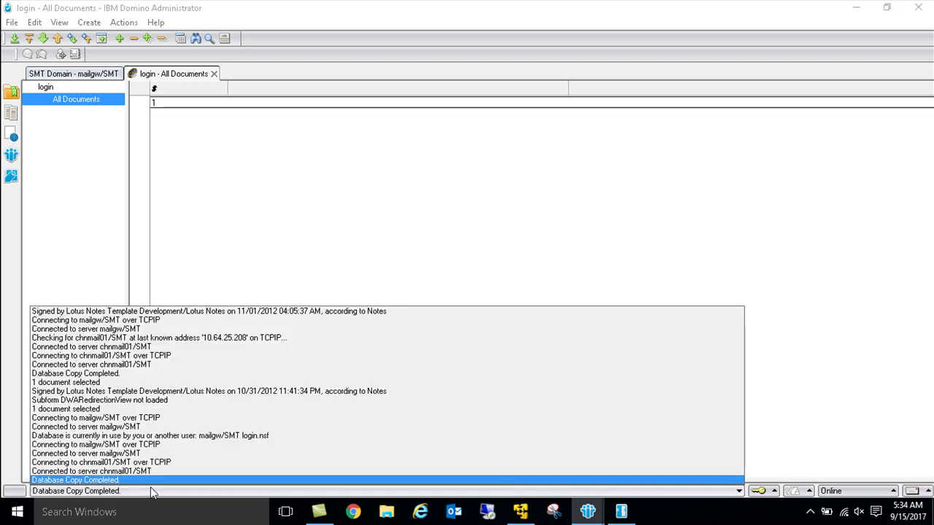
{"action": "left_click", "coordinate": [153, 474]}
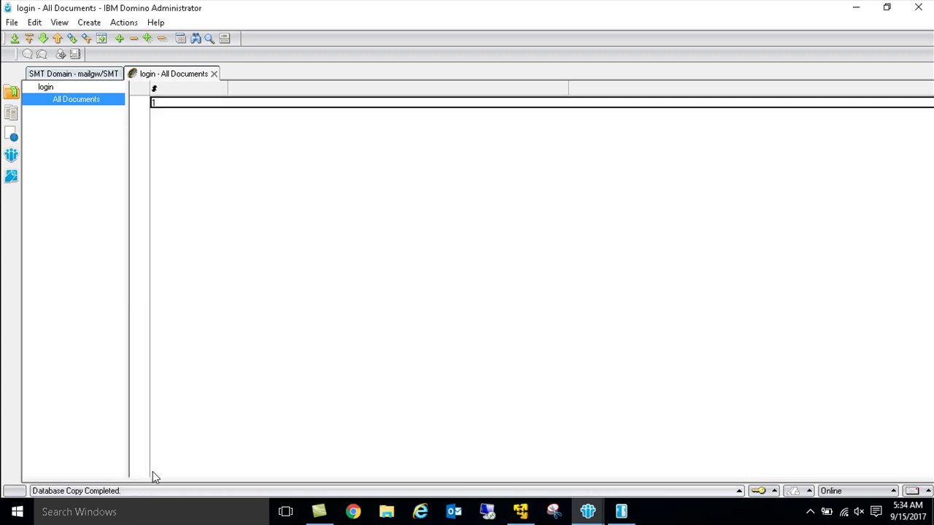
{"action": "key", "text": "Escape"}
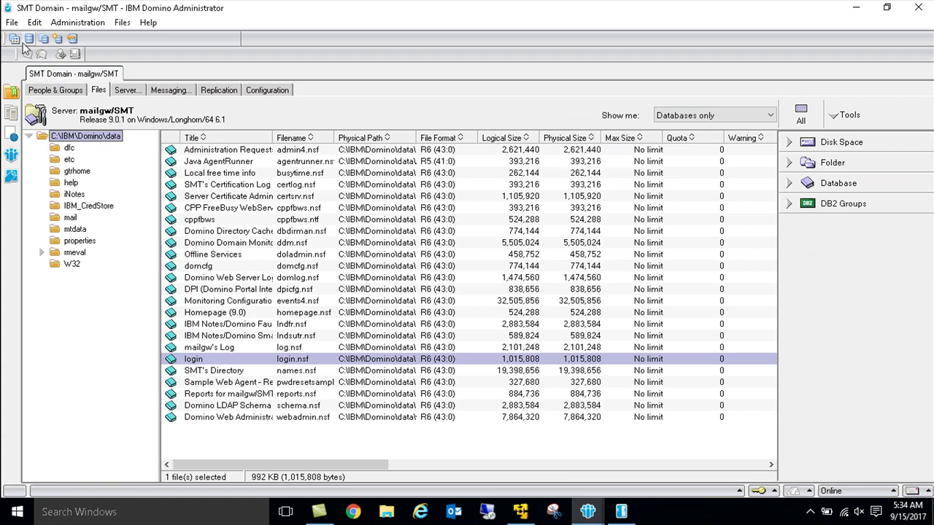
Step: Open the chnmail01/SMT server via File > Open Server
{"action": "left_click", "coordinate": [12, 22]}
{"action": "left_click", "coordinate": [45, 69]}
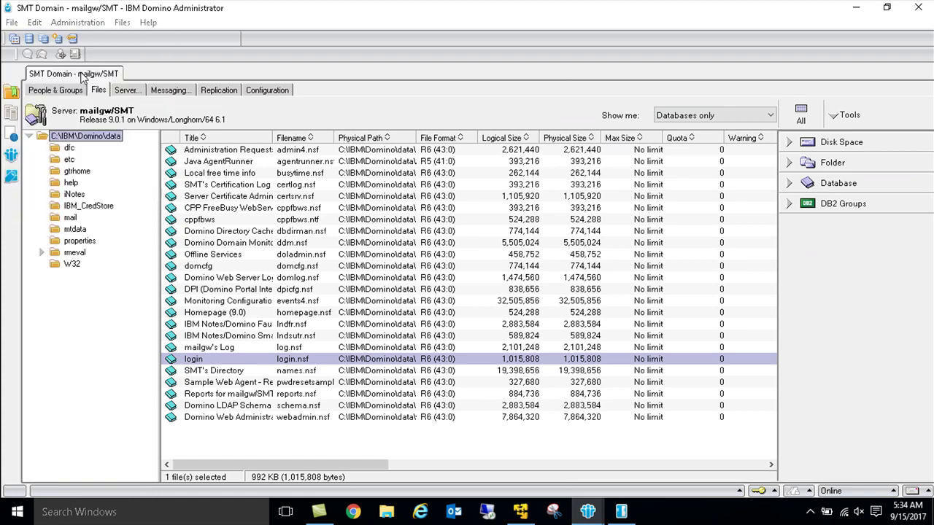
{"action": "left_click", "coordinate": [564, 147]}
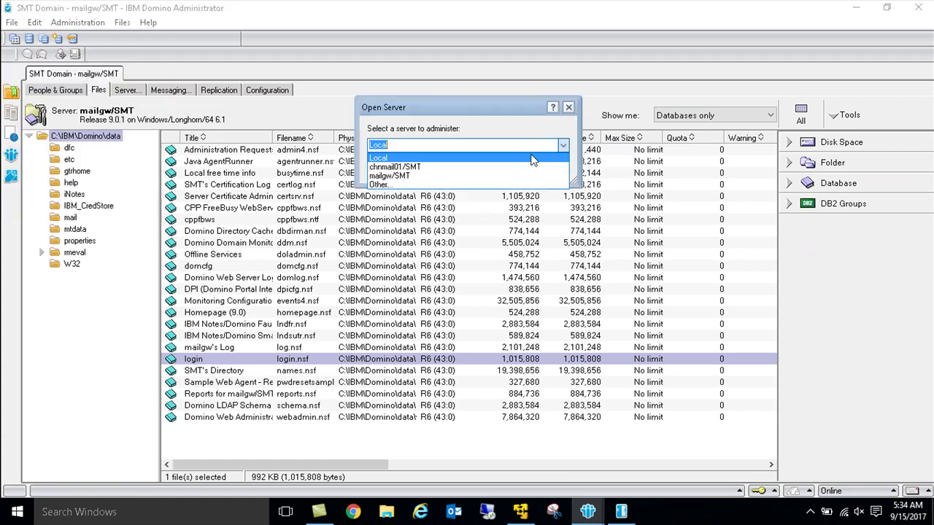
{"action": "left_click", "coordinate": [455, 167]}
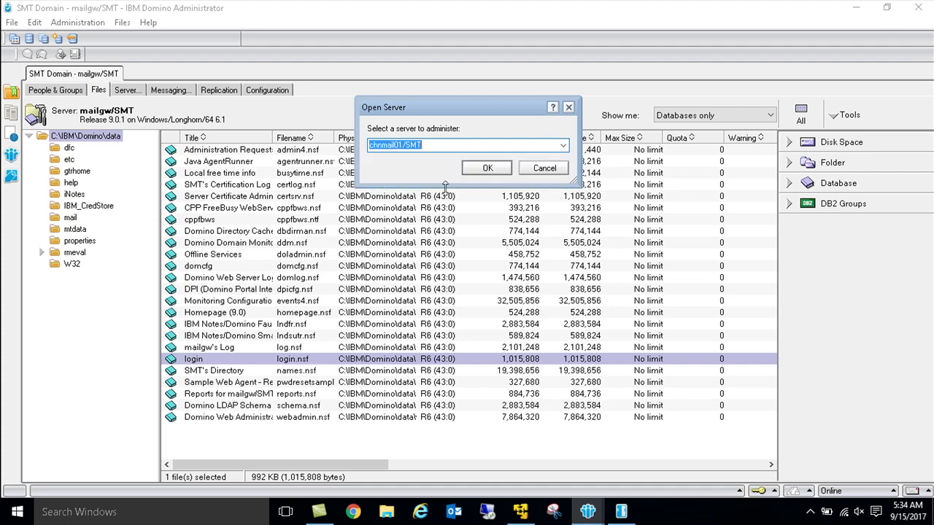
{"action": "left_click", "coordinate": [477, 167]}
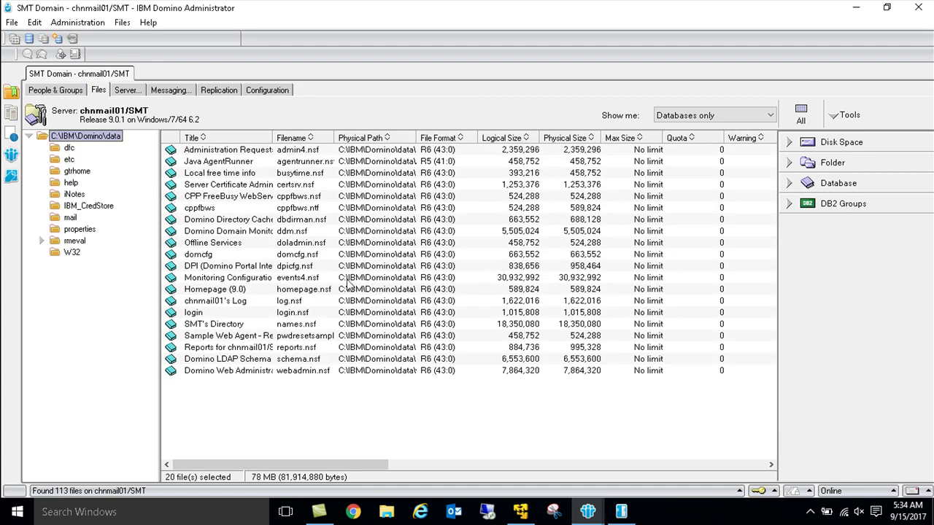
Step: Confirm login.nsf and domcfg.nsf in chnmail01's Files list, then switch to its server console
{"action": "left_click", "coordinate": [302, 313]}
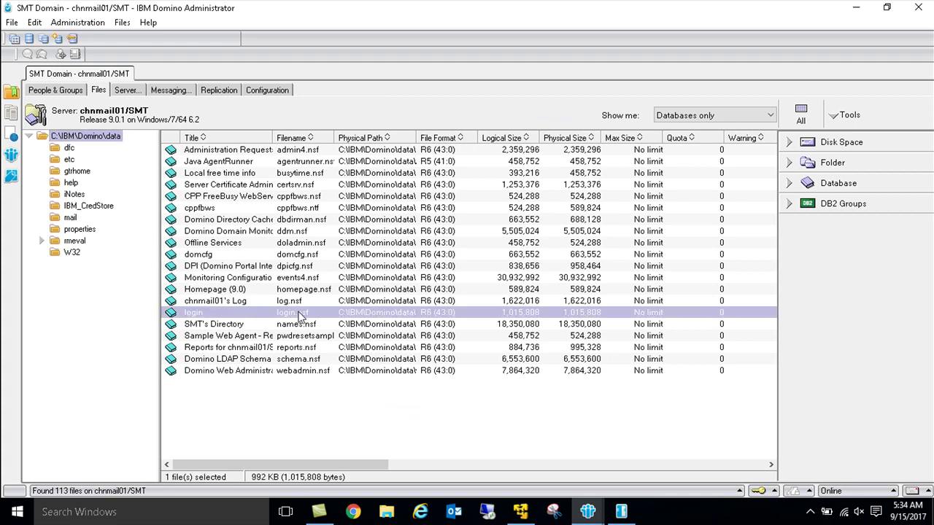
{"action": "left_click", "coordinate": [301, 255]}
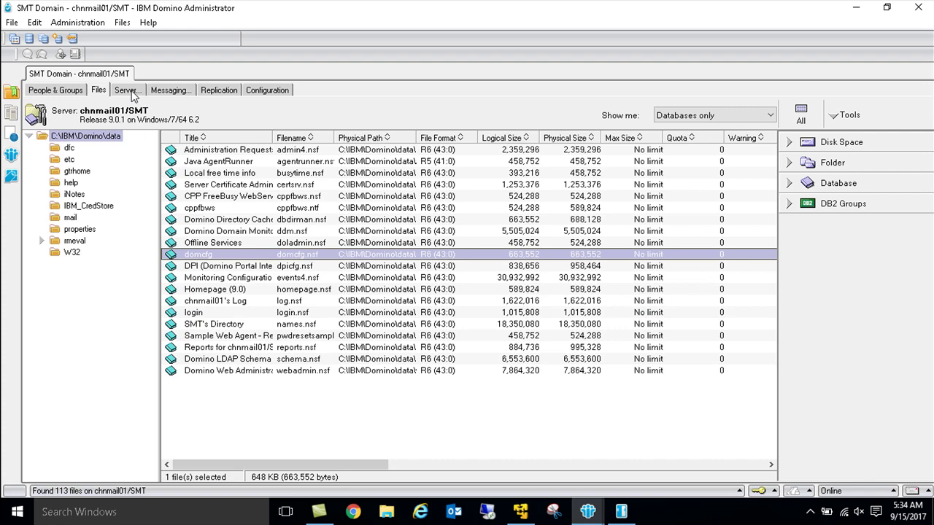
{"action": "left_click", "coordinate": [620, 512]}
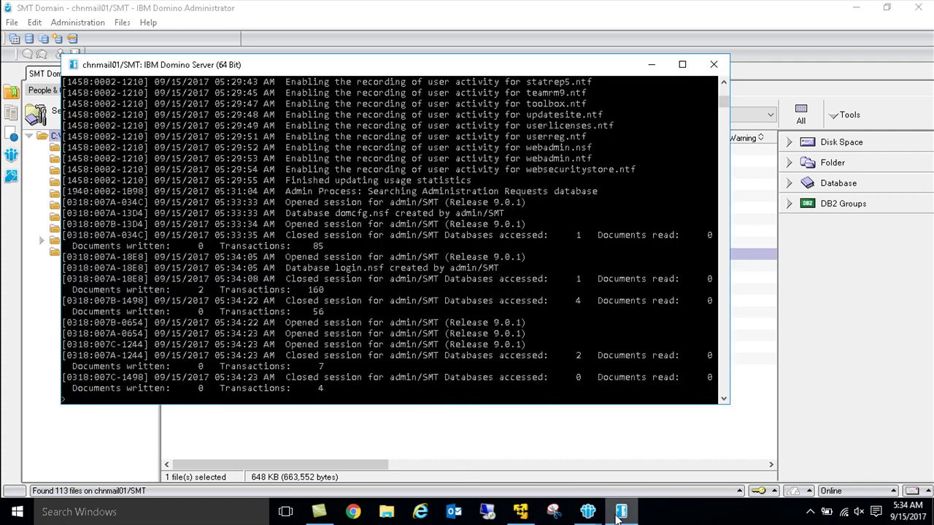
Step: Run 'res task http' until the console shows HTTP Server: Started, then switch to Chrome
{"action": "key", "text": "Return"}
{"action": "key", "text": "Return"}
{"action": "key", "text": "Return"}
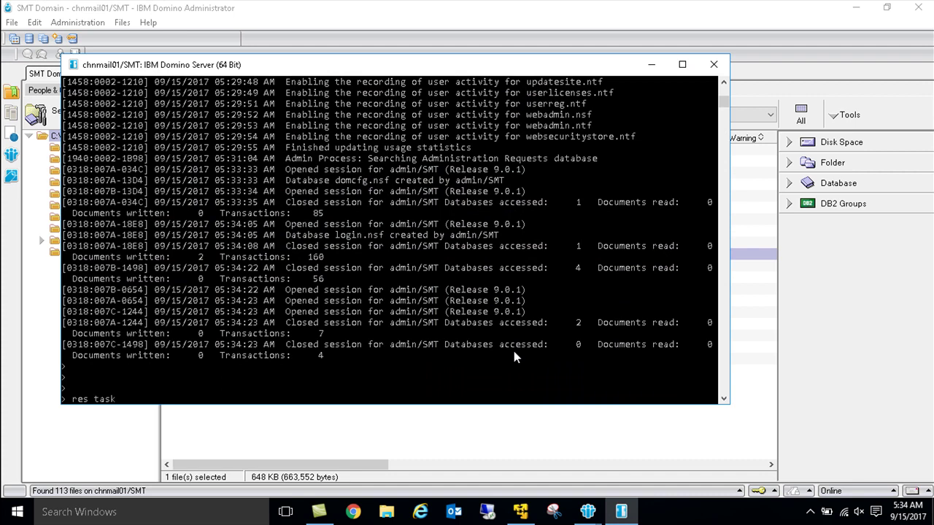
{"action": "type", "text": "res task http"}
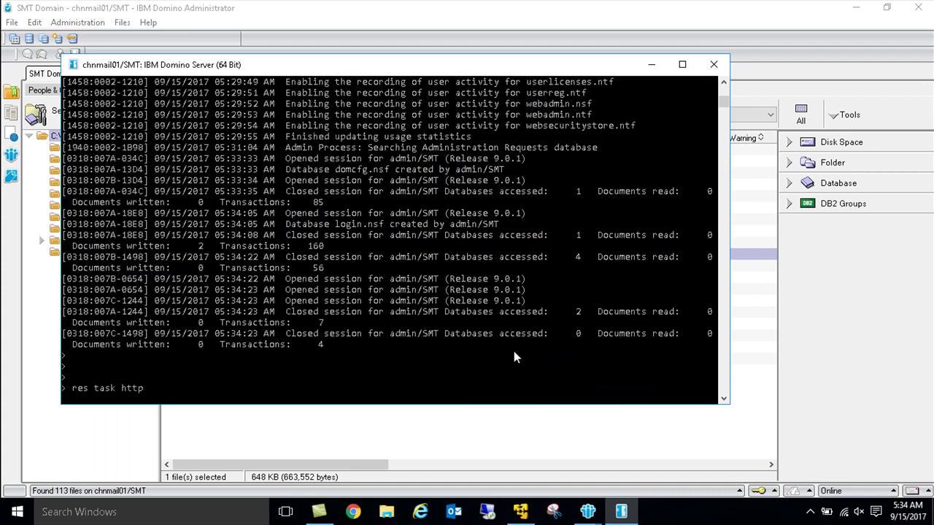
{"action": "key", "text": "Return"}
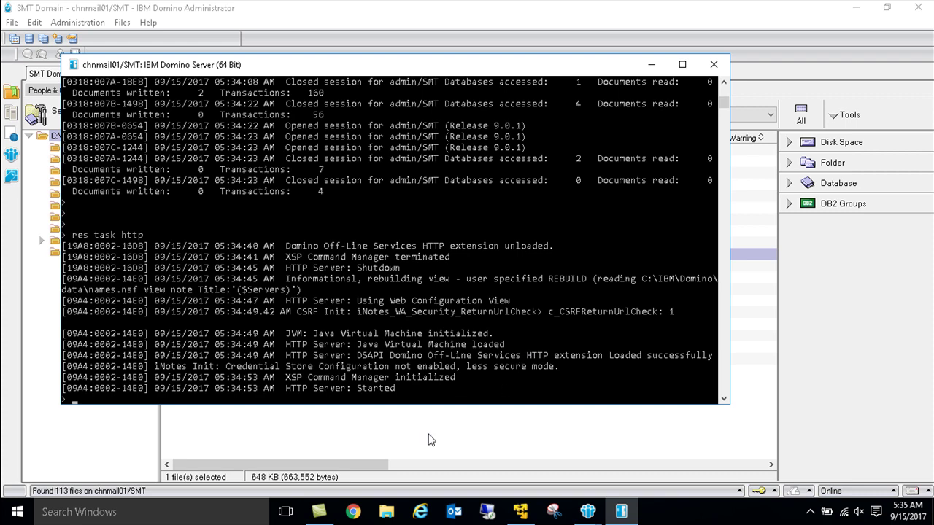
{"action": "left_click", "coordinate": [349, 512]}
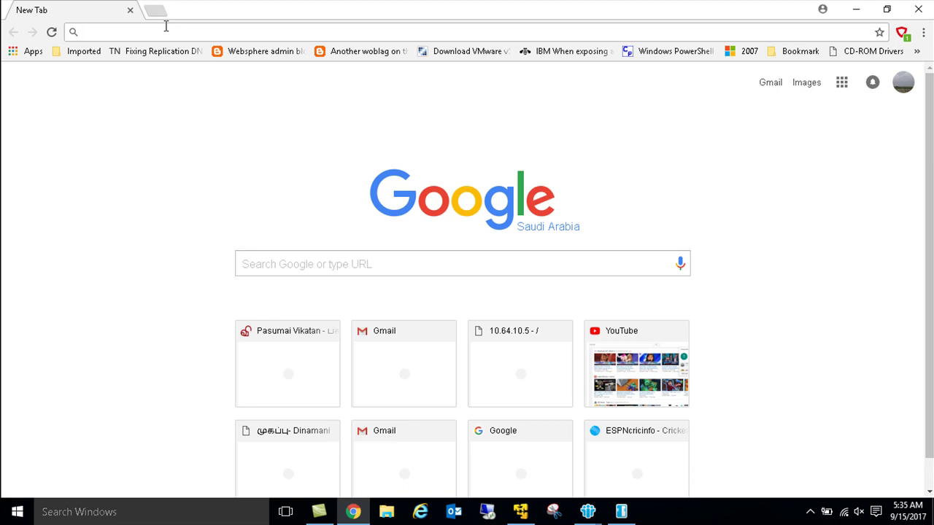
{"action": "left_click", "coordinate": [918, 11]}
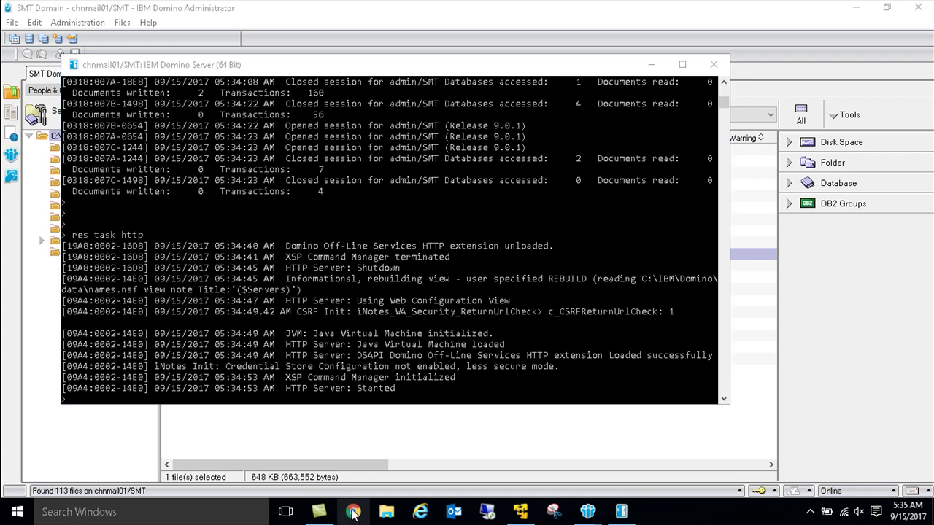
{"action": "right_click", "coordinate": [353, 513]}
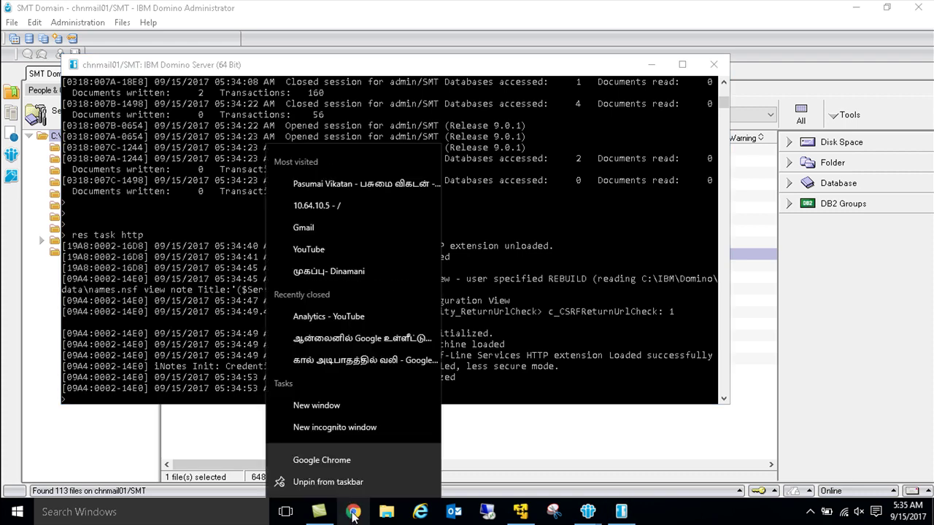
{"action": "left_click", "coordinate": [346, 429]}
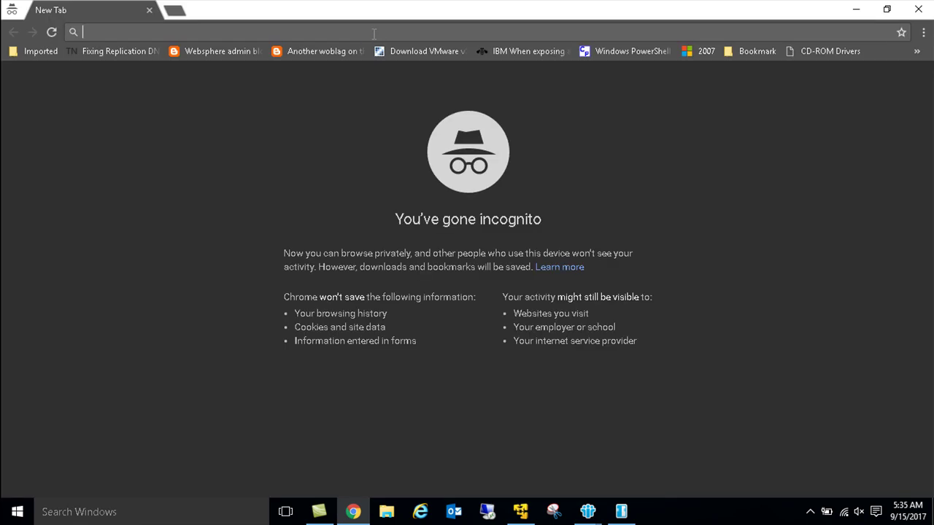
{"action": "type", "text": "http://"}
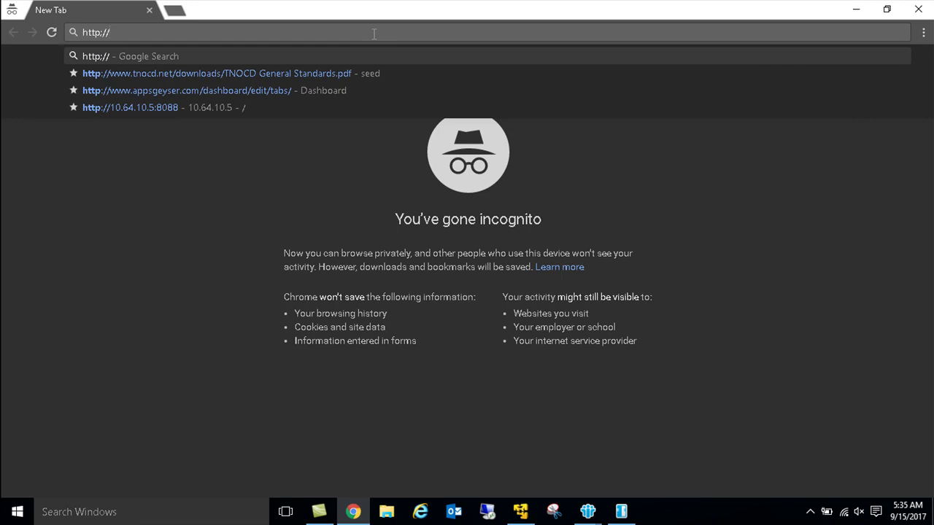
{"action": "type", "text": "chnmail"}
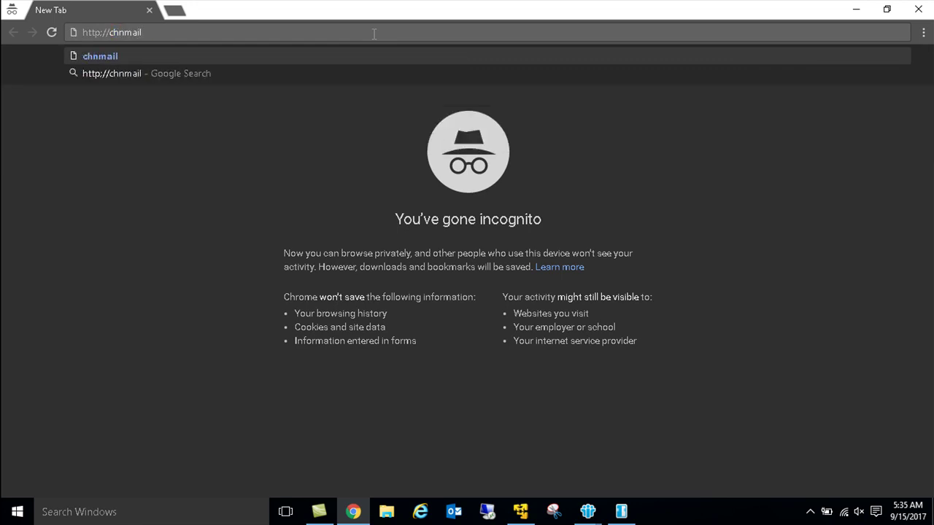
{"action": "type", "text": "01"}
{"action": "key", "text": "Return"}
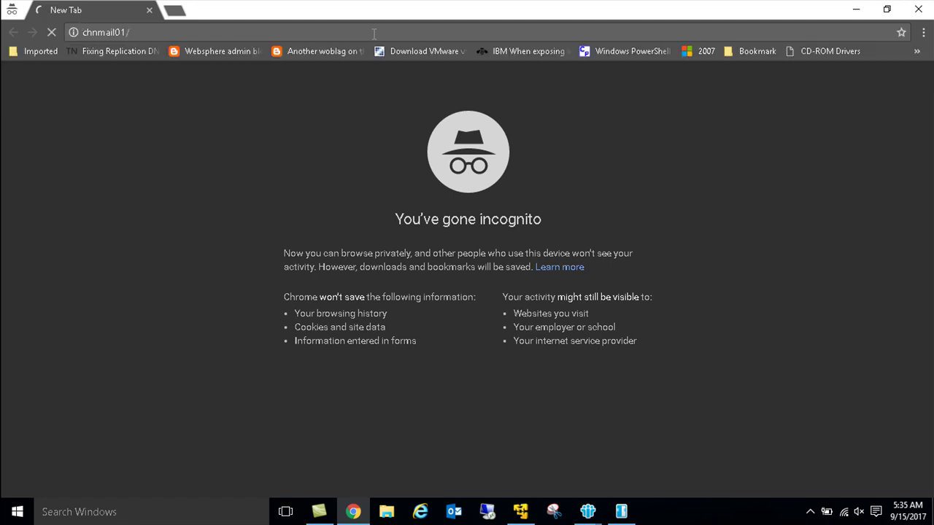
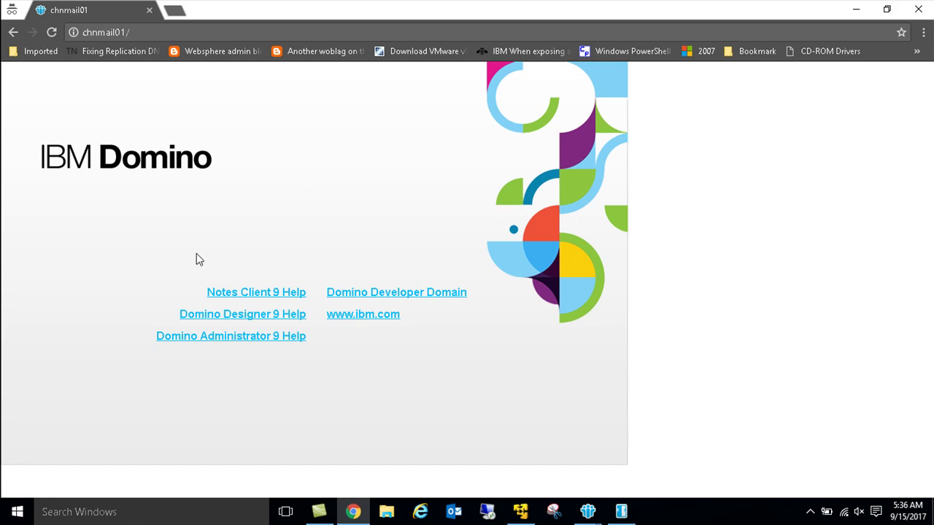
Step: Bring the SMT Domain - chnmail01/SMT Domino Administrator window to the front
{"action": "mouse_move", "coordinate": [588, 511]}
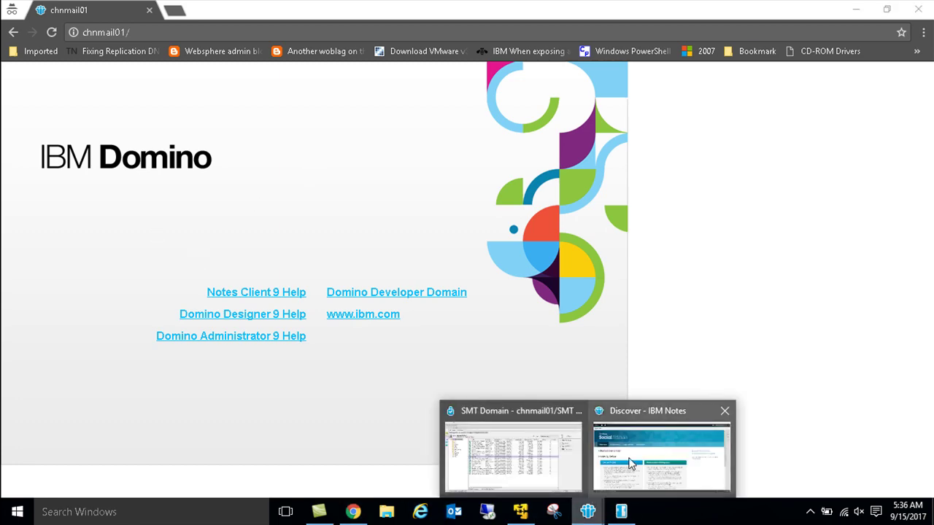
{"action": "left_click", "coordinate": [527, 449]}
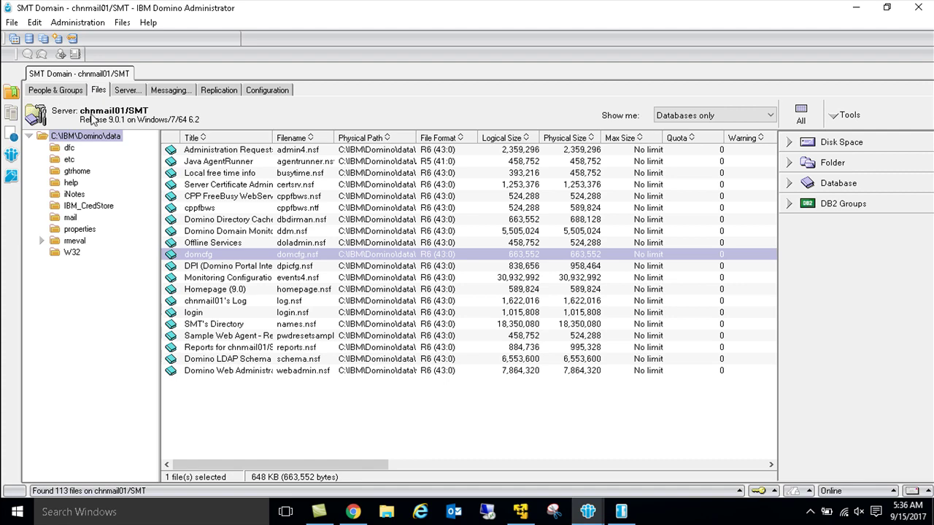
Step: Switch the Administrator to administer the mailgw/SMT server
{"action": "left_click", "coordinate": [12, 22]}
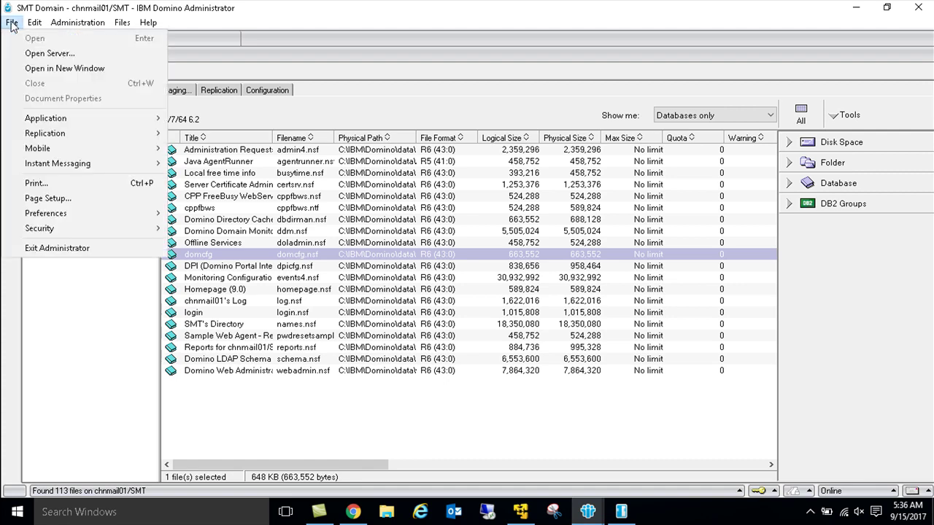
{"action": "left_click", "coordinate": [33, 57]}
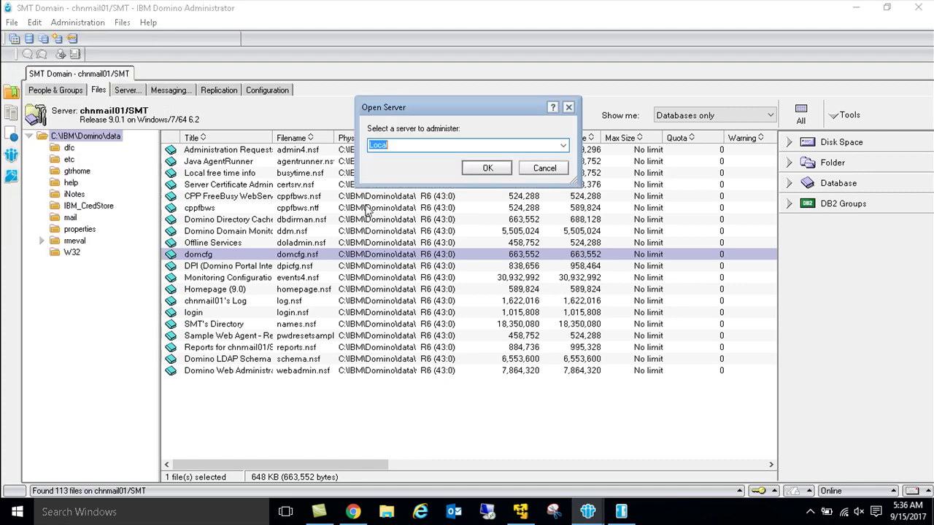
{"action": "left_click", "coordinate": [563, 145]}
{"action": "left_click", "coordinate": [414, 176]}
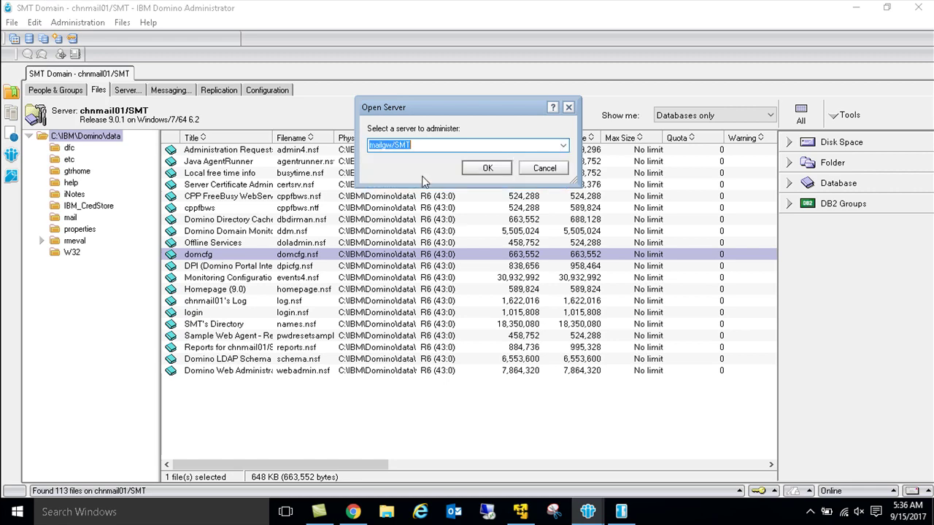
{"action": "left_click", "coordinate": [481, 172]}
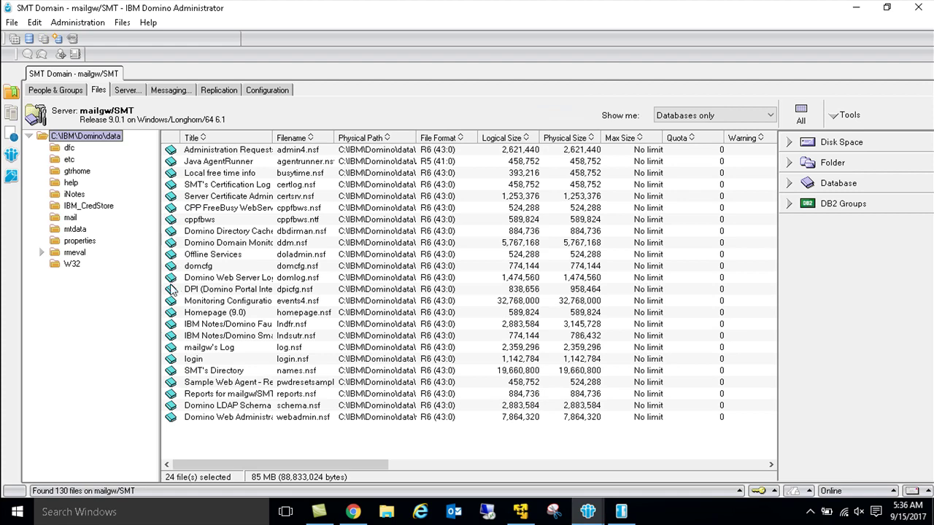
Step: Check the chnmail01/SMT server document's Internet Protocols settings, then close it
{"action": "left_click", "coordinate": [279, 92]}
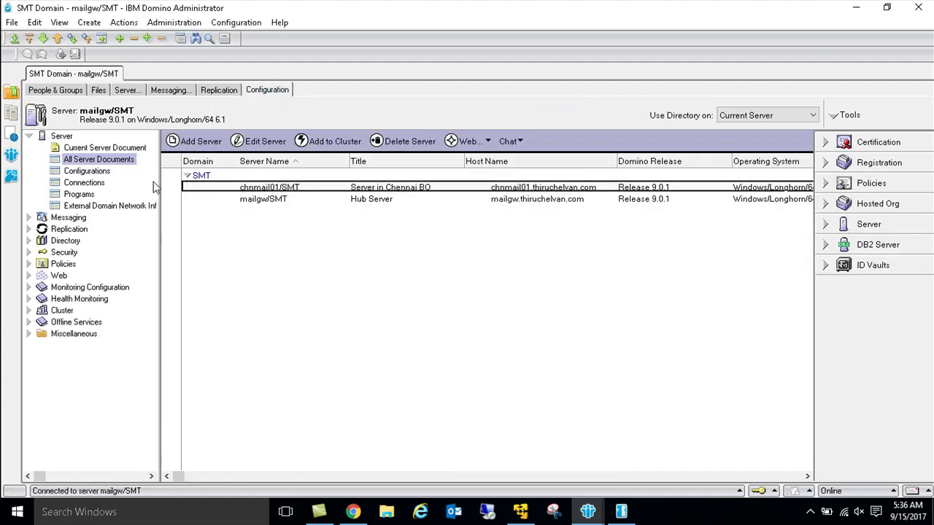
{"action": "double_click", "coordinate": [266, 192]}
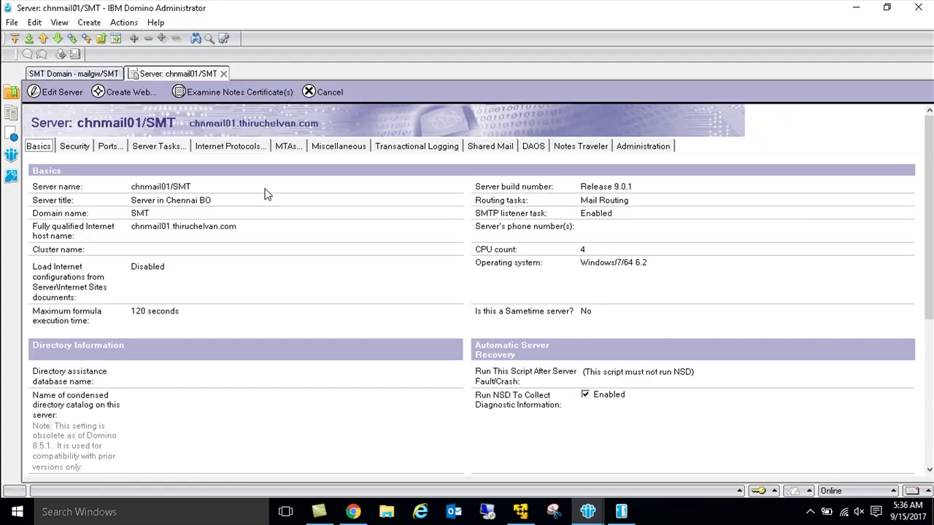
{"action": "left_click", "coordinate": [228, 148]}
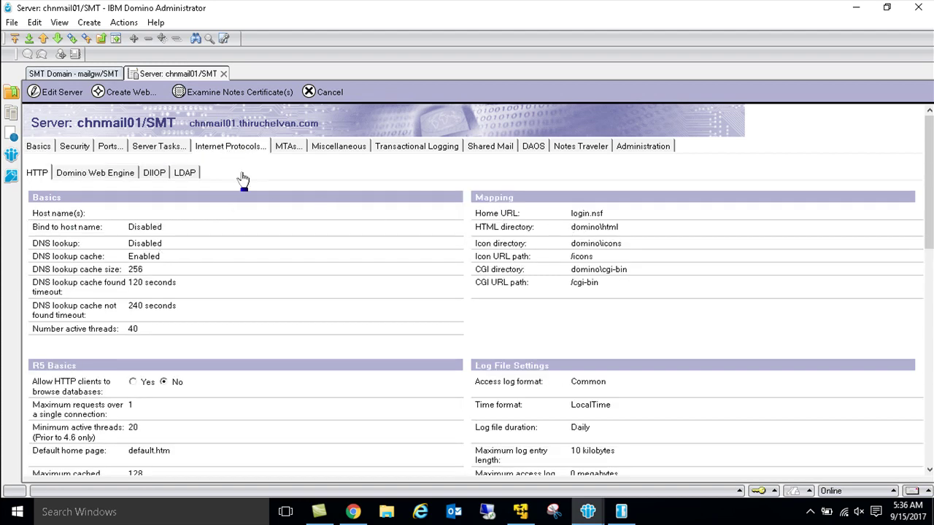
{"action": "key", "text": "Escape"}
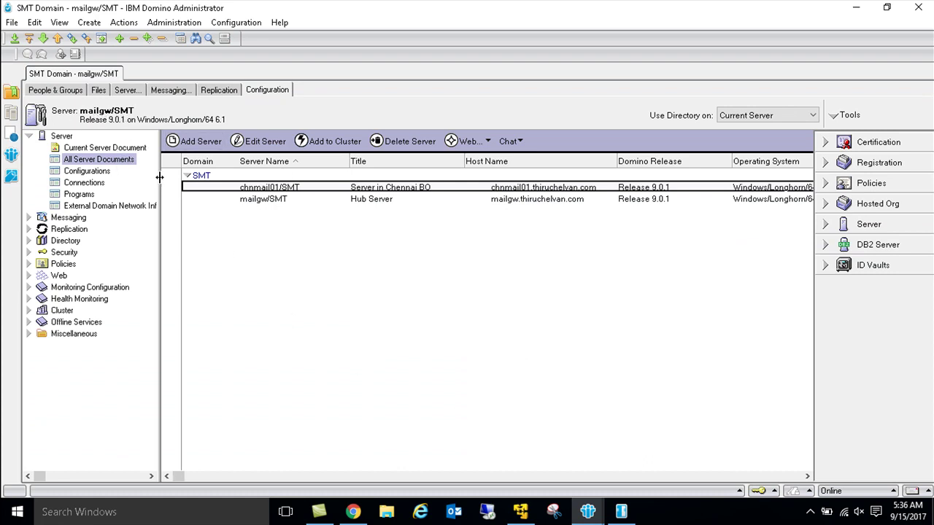
Step: Switch the Administrator back to the chnmail01/SMT server
{"action": "left_click", "coordinate": [12, 21]}
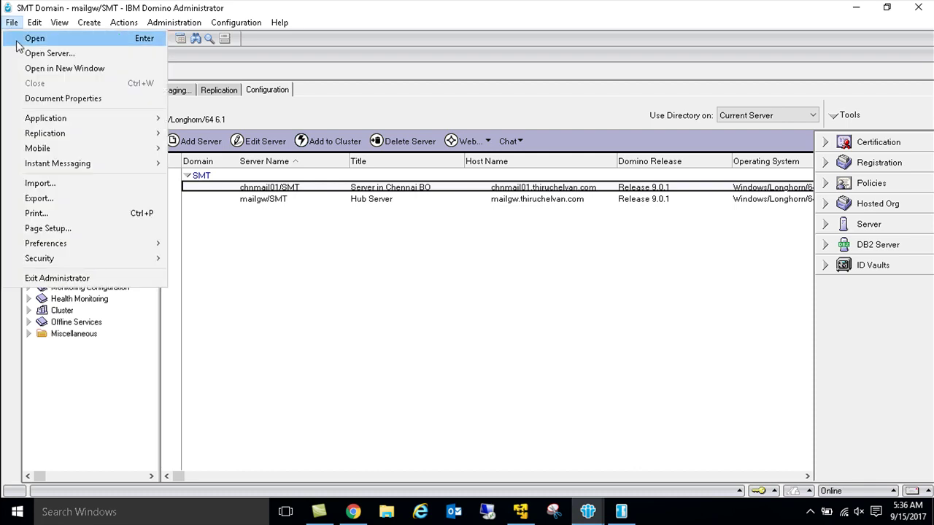
{"action": "left_click", "coordinate": [40, 52]}
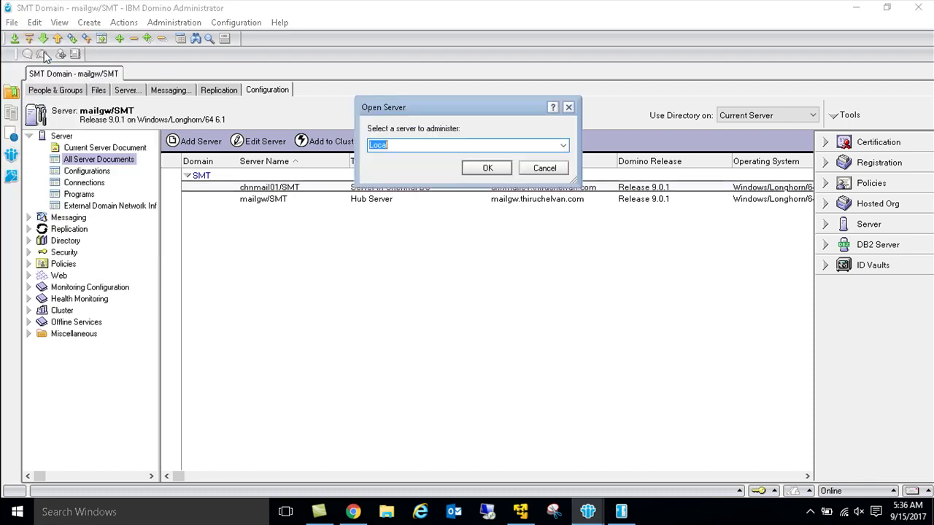
{"action": "left_click", "coordinate": [562, 145]}
{"action": "left_click", "coordinate": [444, 166]}
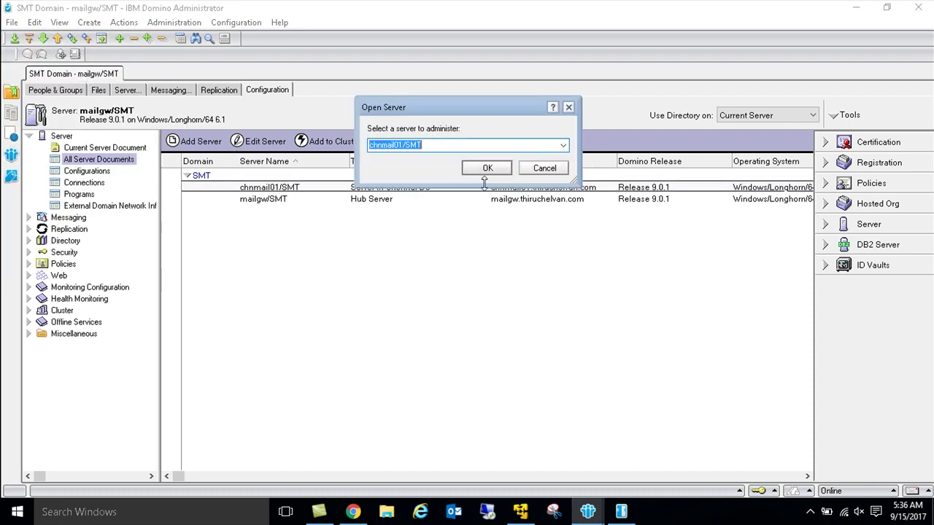
{"action": "left_click", "coordinate": [482, 167]}
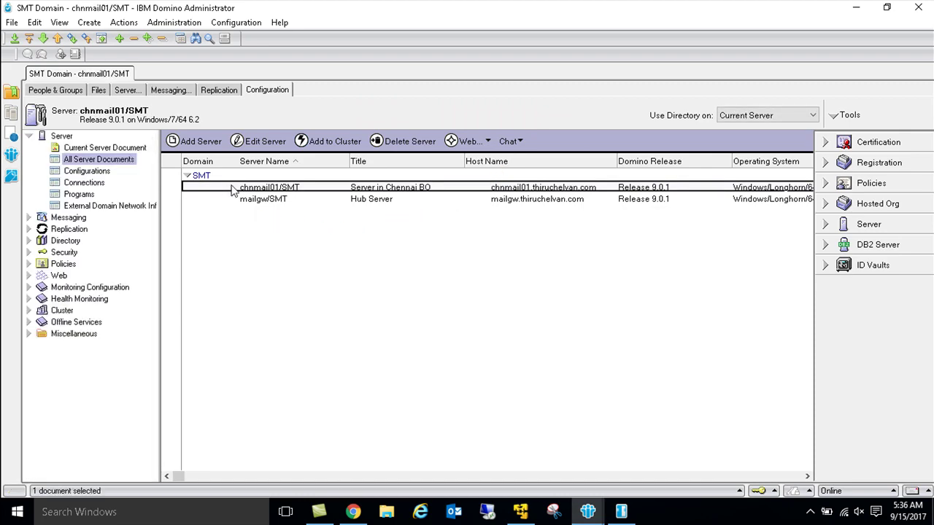
Step: Review the chnmail01/SMT server document's HTTP mapping and Domino Web Engine settings
{"action": "double_click", "coordinate": [243, 189]}
{"action": "left_click", "coordinate": [230, 148]}
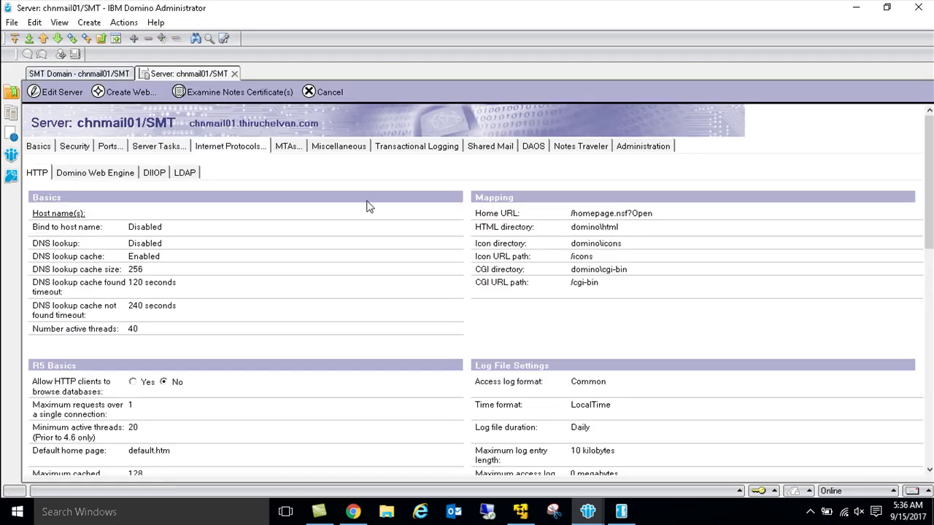
{"action": "left_click_drag", "start_coordinate": [628, 196], "coordinate": [479, 391]}
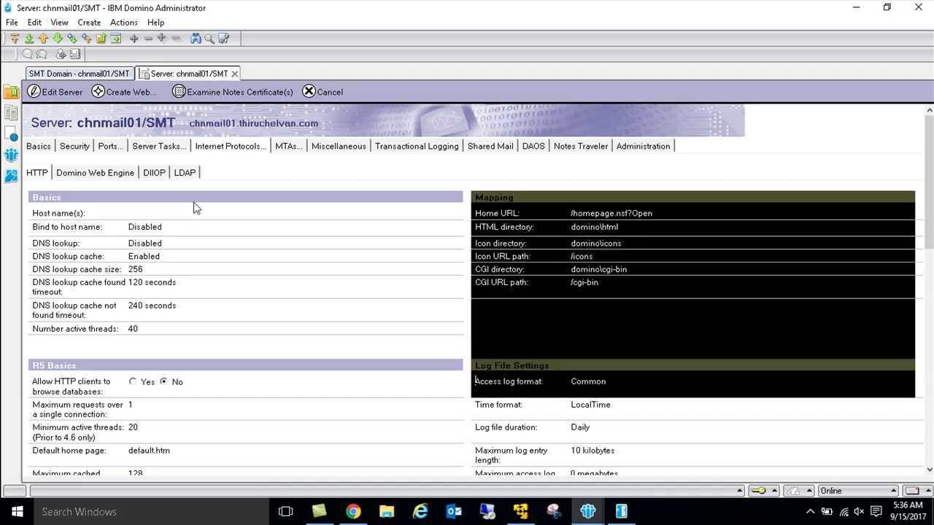
{"action": "left_click", "coordinate": [97, 173]}
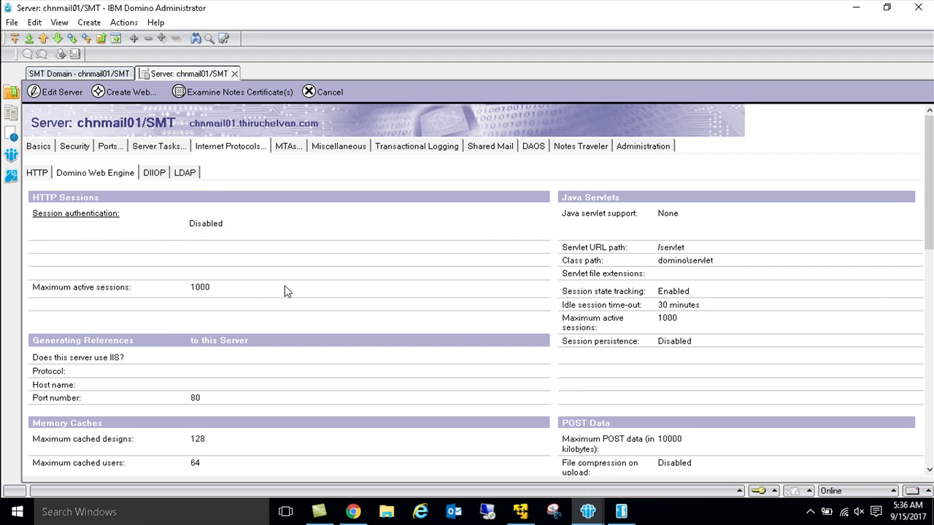
{"action": "left_click", "coordinate": [618, 513]}
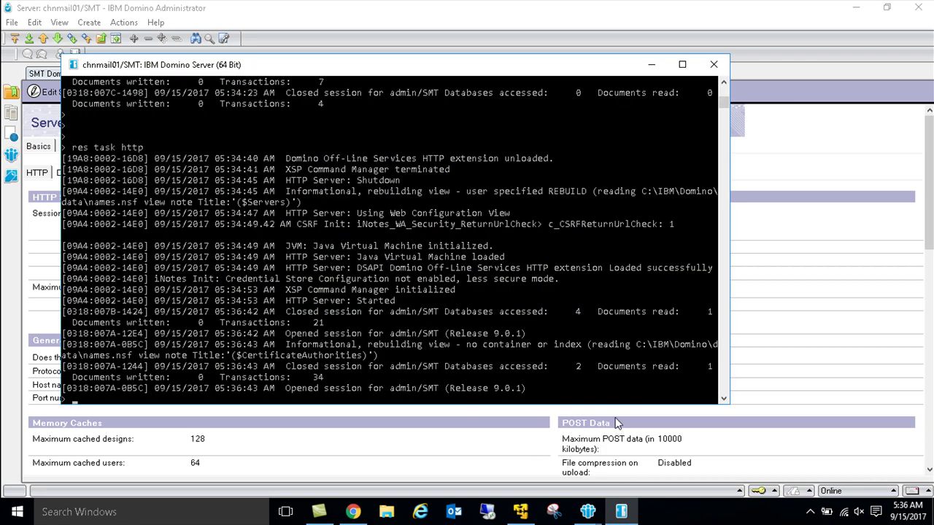
Step: Run 'repl mailgw names.nsf' at the console, updating one document, then minimise the console
{"action": "type", "text": "re"}
{"action": "type", "text": "pl mailgw names.nsf"}
{"action": "key", "text": "Return"}
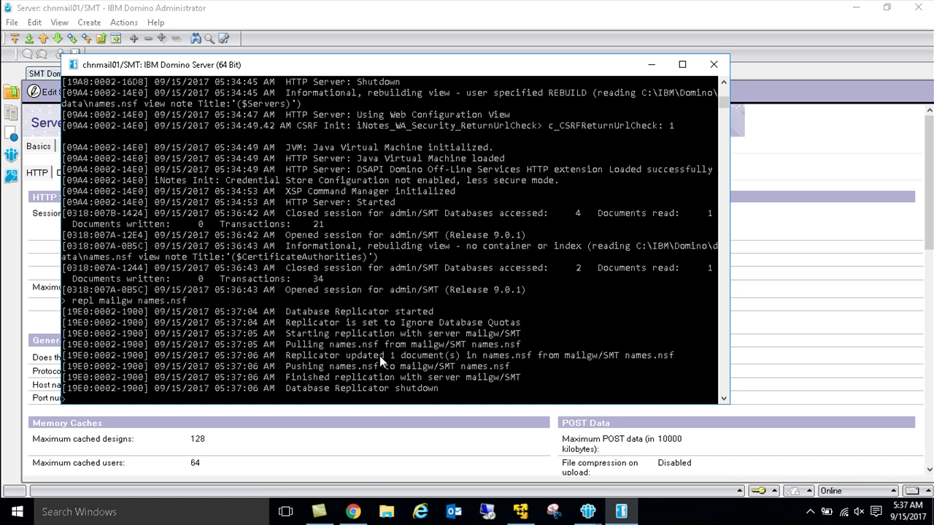
{"action": "left_click_drag", "start_coordinate": [380, 356], "coordinate": [654, 367]}
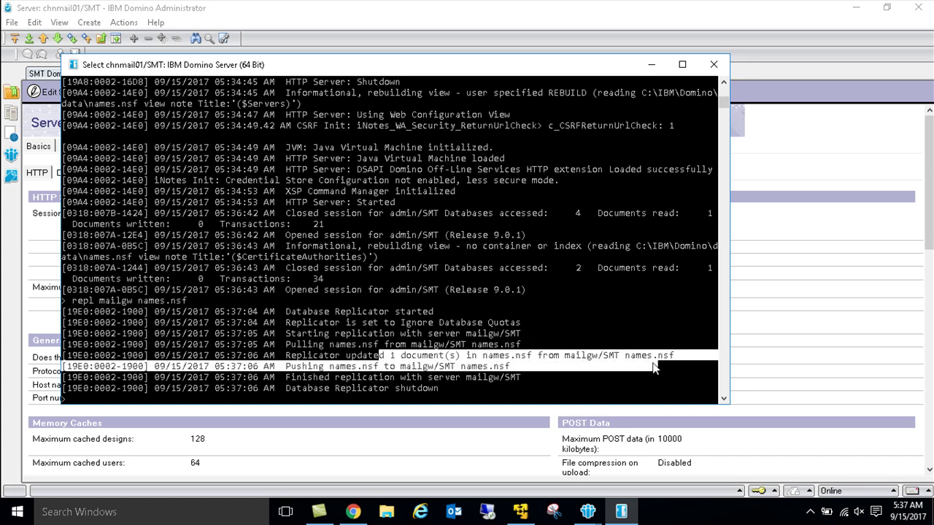
{"action": "left_click", "coordinate": [652, 64]}
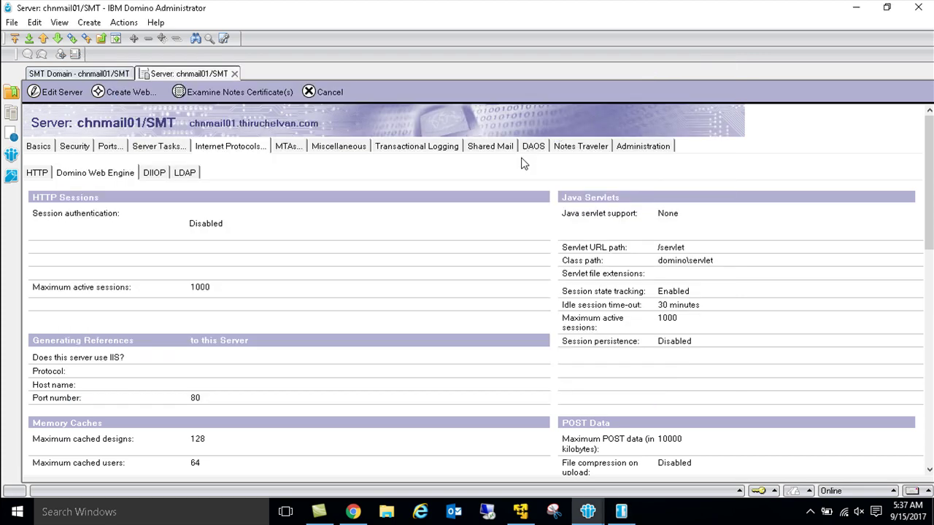
Step: Reopen chnmail01/SMT's server document and confirm Domino Web Engine session authentication is Single Server
{"action": "key", "text": "Escape"}
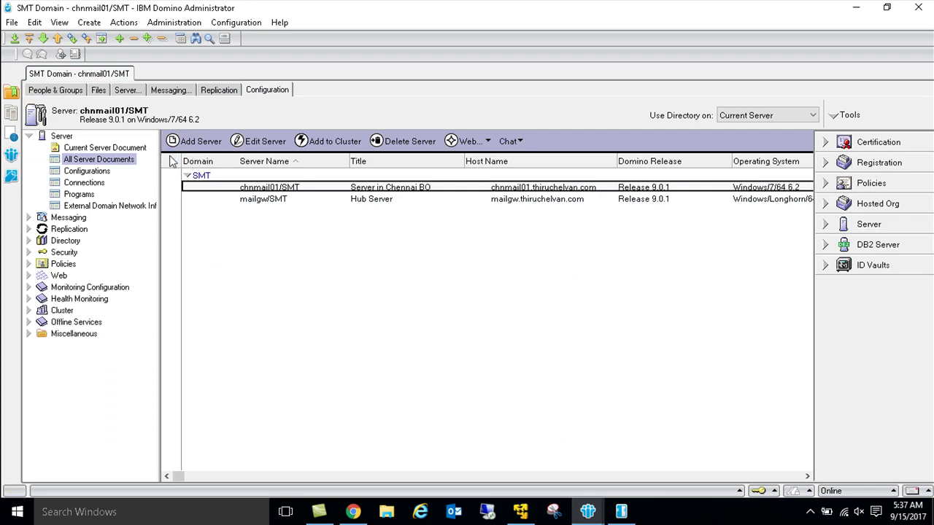
{"action": "double_click", "coordinate": [246, 187]}
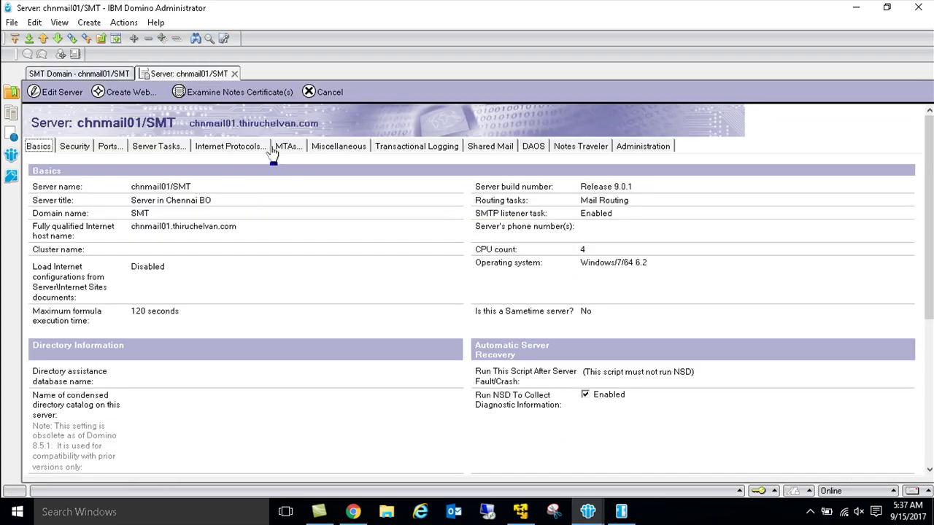
{"action": "left_click", "coordinate": [216, 149]}
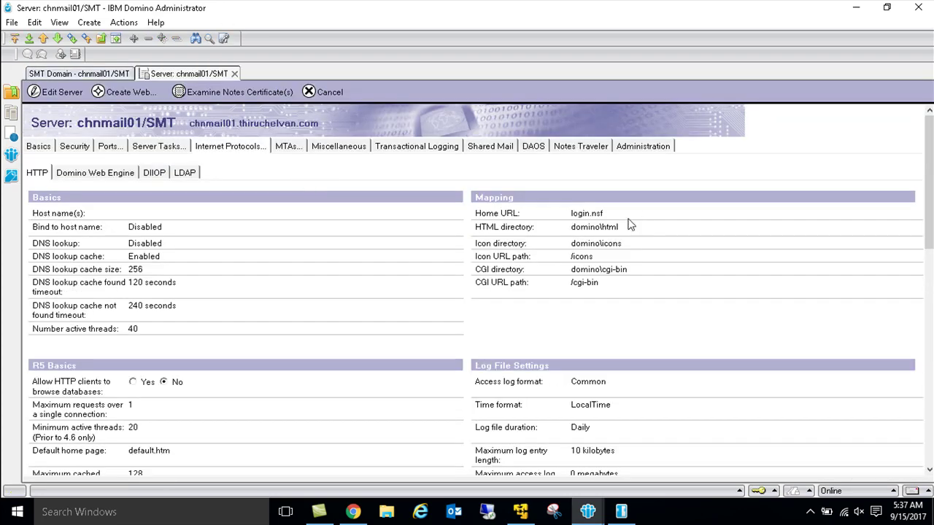
{"action": "left_click", "coordinate": [546, 214]}
{"action": "left_click", "coordinate": [111, 173]}
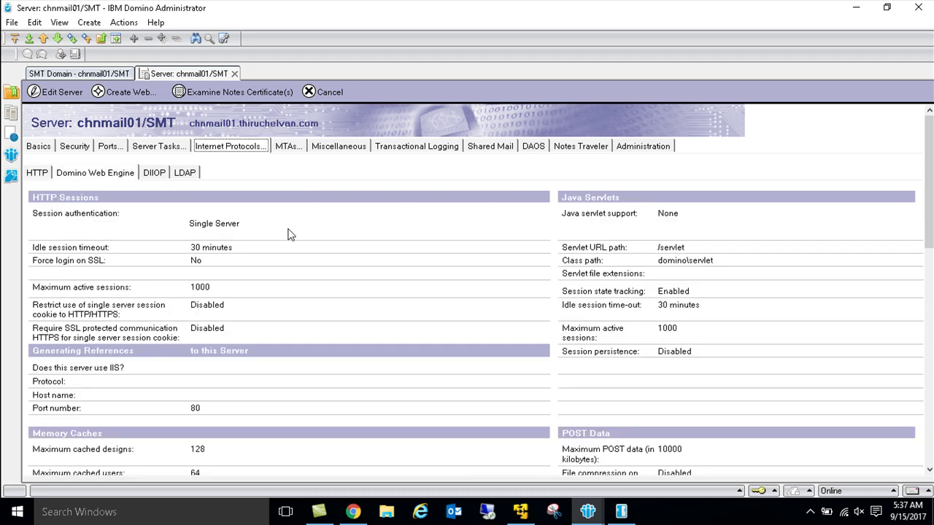
{"action": "left_click_drag", "start_coordinate": [270, 264], "coordinate": [147, 198]}
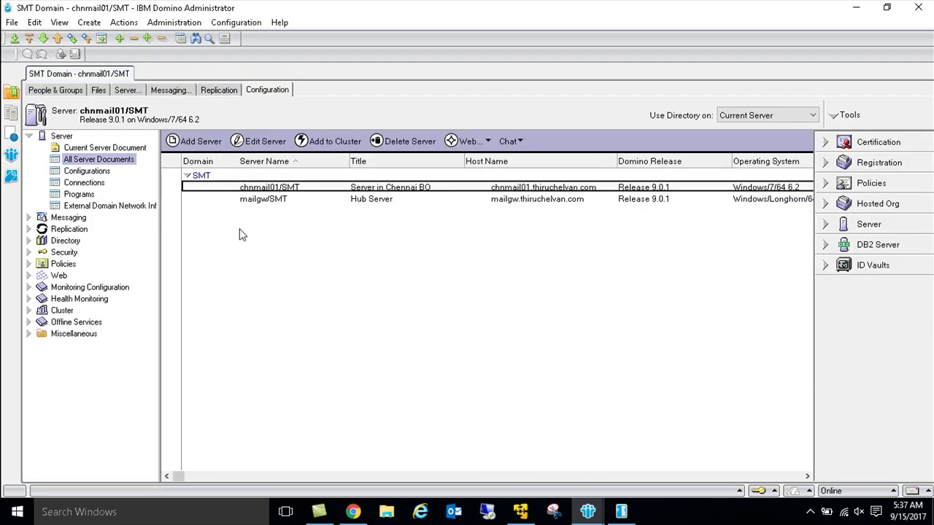
{"action": "key", "text": "Escape"}
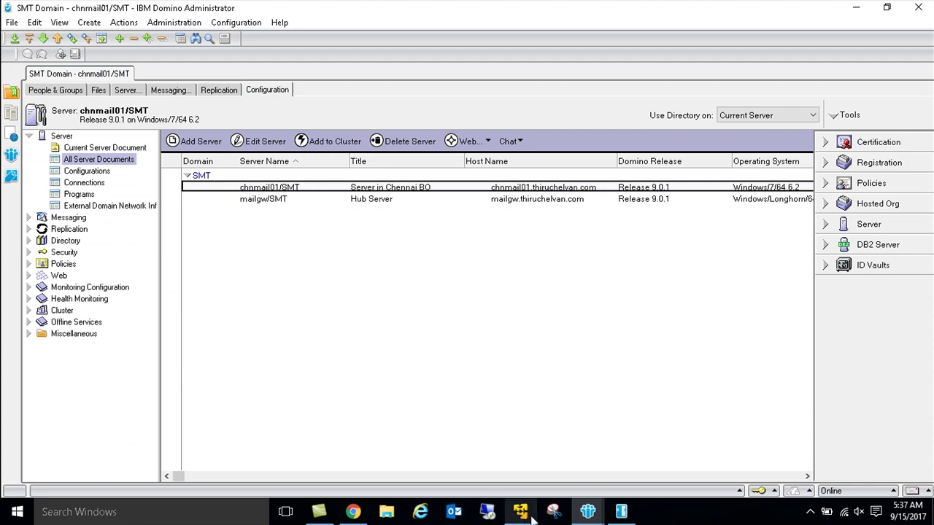
Step: Restart the HTTP task with 'res task http' in the server console
{"action": "left_click", "coordinate": [621, 512]}
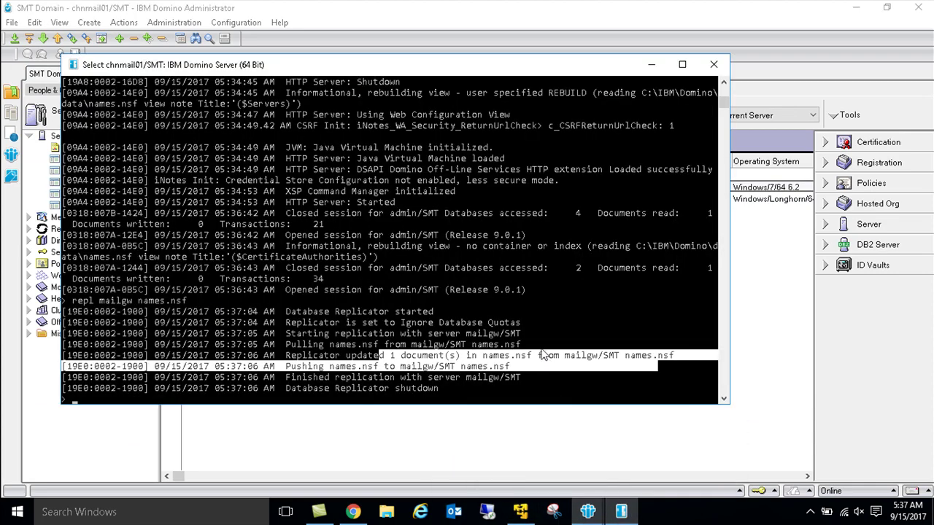
{"action": "key", "text": "Escape"}
{"action": "key", "text": "Up"}
{"action": "key", "text": "Escape"}
{"action": "type", "text": "res task http"}
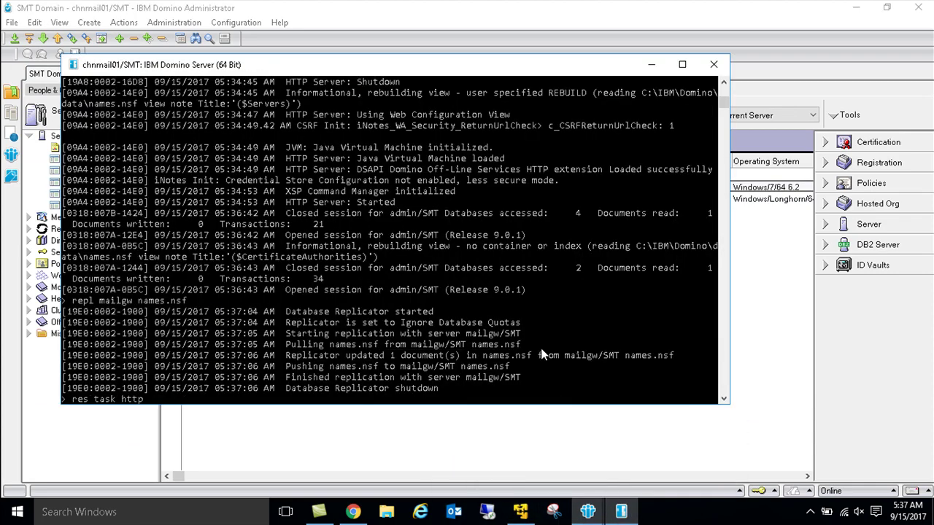
{"action": "key", "text": "Return"}
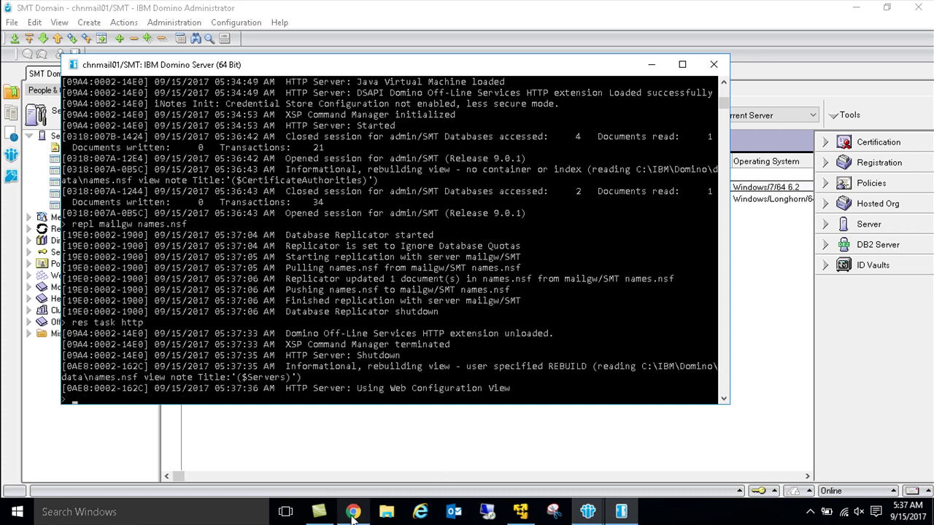
Step: Bring Chrome showing the chnmail01 Domino page to the front
{"action": "mouse_move", "coordinate": [353, 513]}
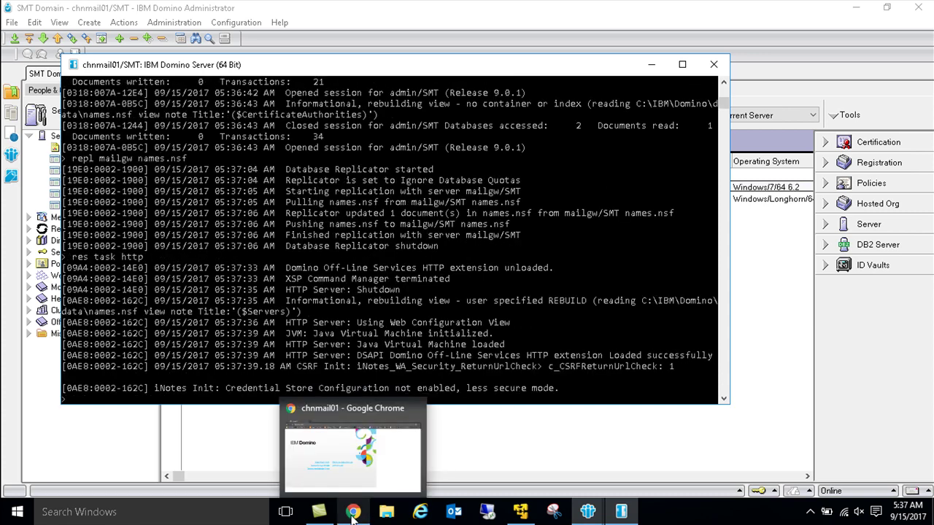
{"action": "left_click", "coordinate": [787, 522]}
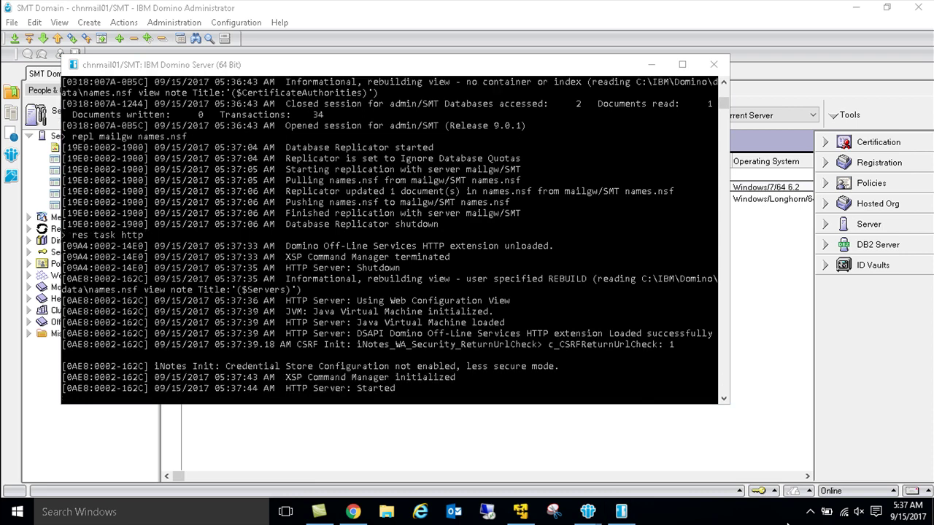
{"action": "left_click", "coordinate": [353, 513]}
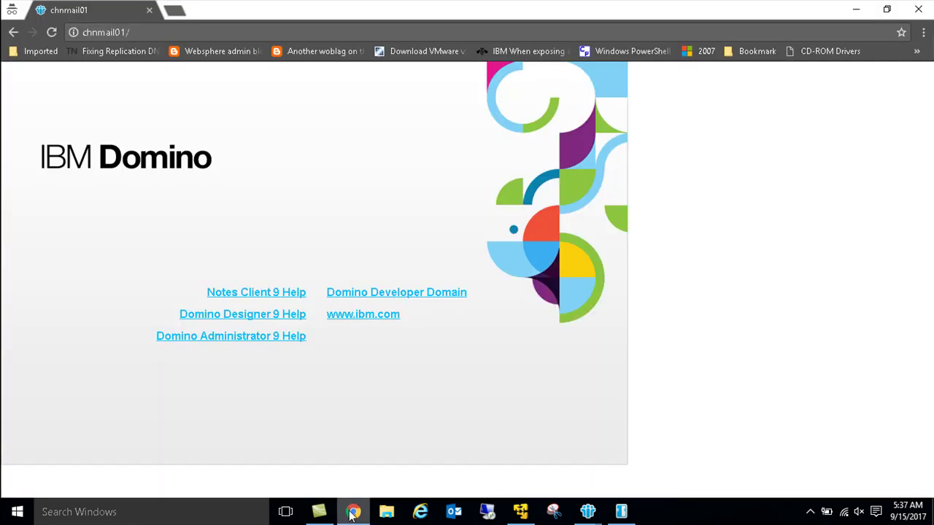
Step: Submit a user name and password on the chnmail01 web login, which is rejected as invalid
{"action": "key", "text": "Return"}
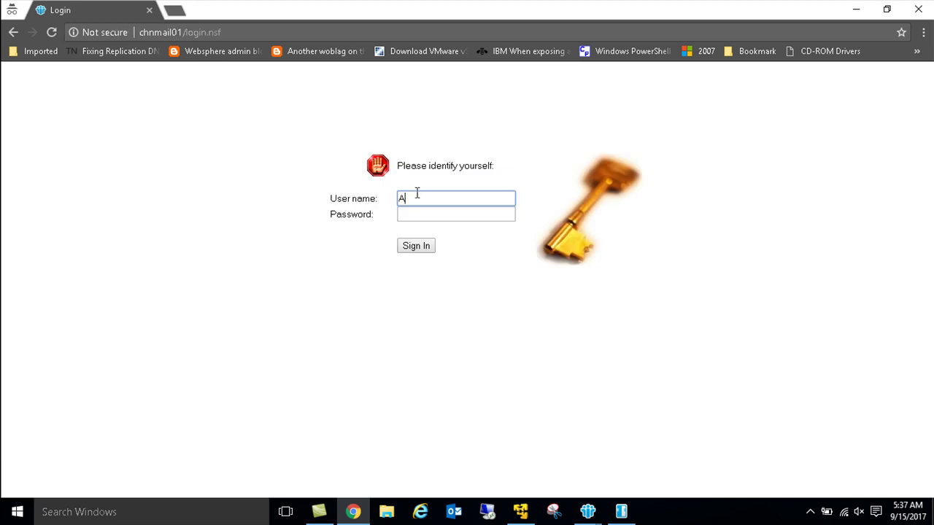
{"action": "key", "text": "Tab"}
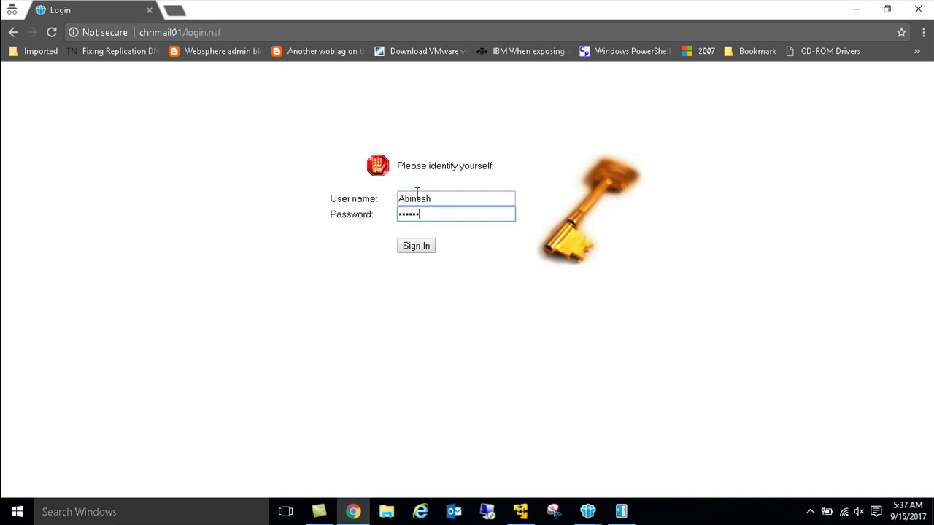
{"action": "key", "text": "Return"}
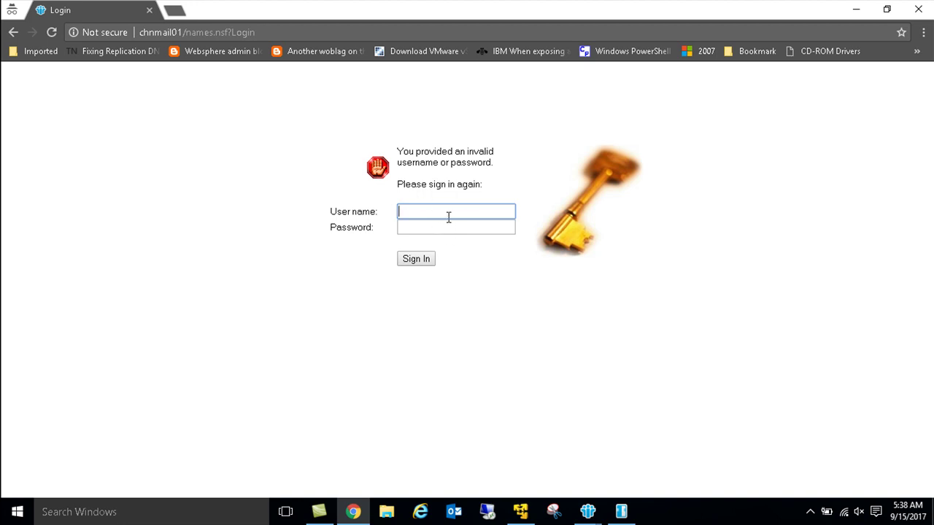
Step: Return to the Administrator and switch to administering the mailgw/SMT server
{"action": "left_click", "coordinate": [587, 511]}
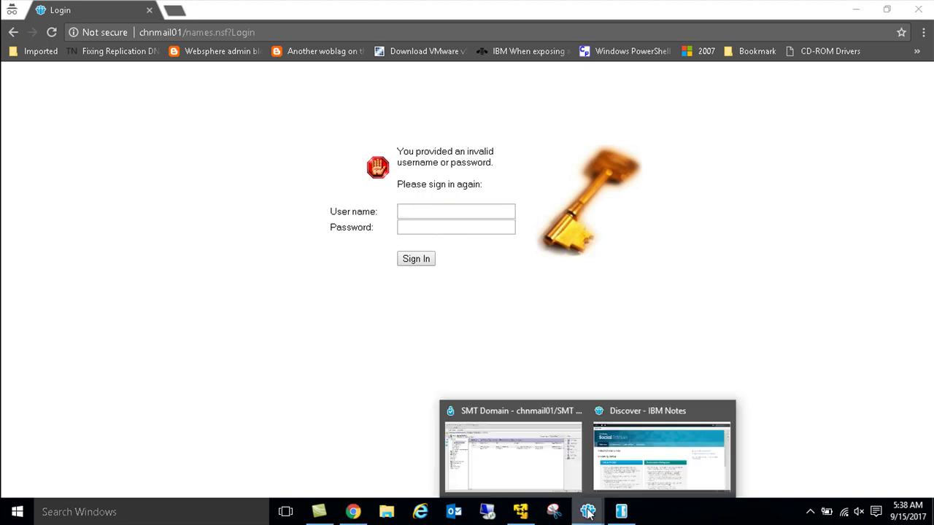
{"action": "left_click", "coordinate": [560, 457]}
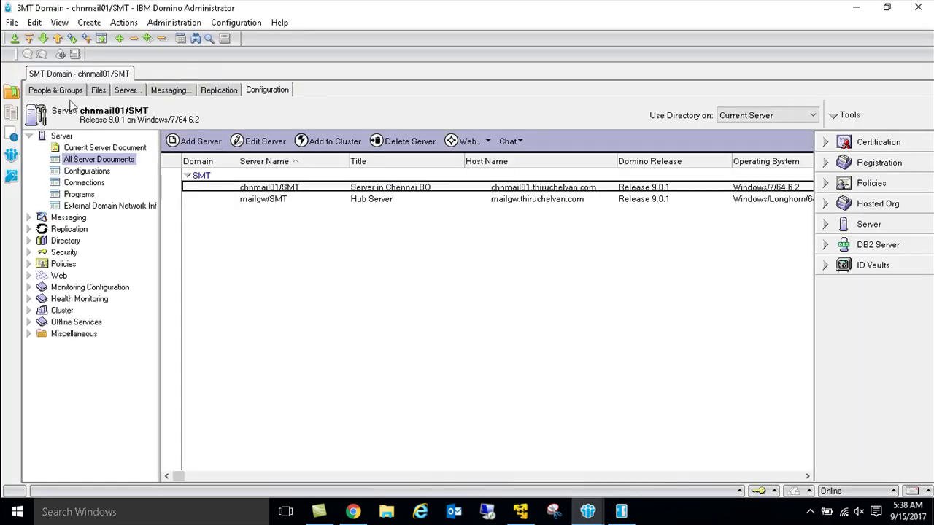
{"action": "left_click", "coordinate": [12, 22]}
{"action": "left_click", "coordinate": [35, 55]}
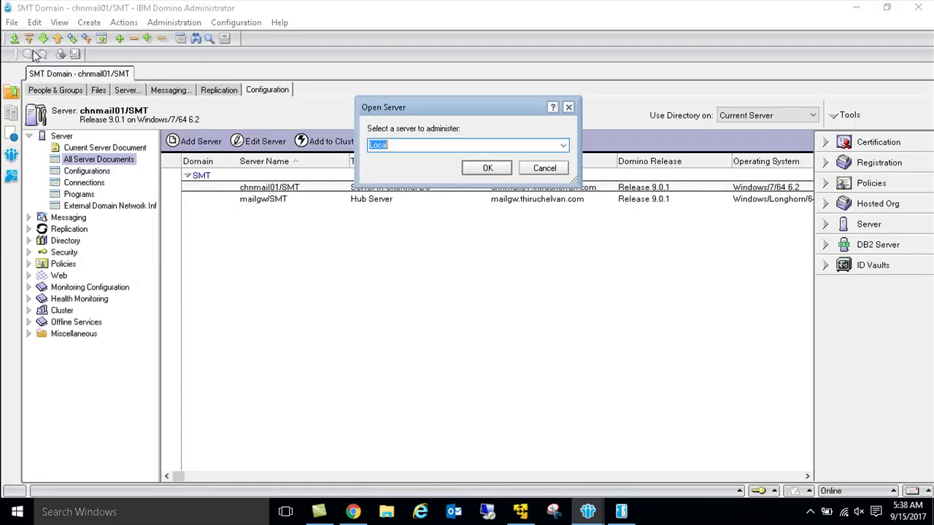
{"action": "key", "text": "Down"}
{"action": "key", "text": "Down"}
{"action": "key", "text": "Return"}
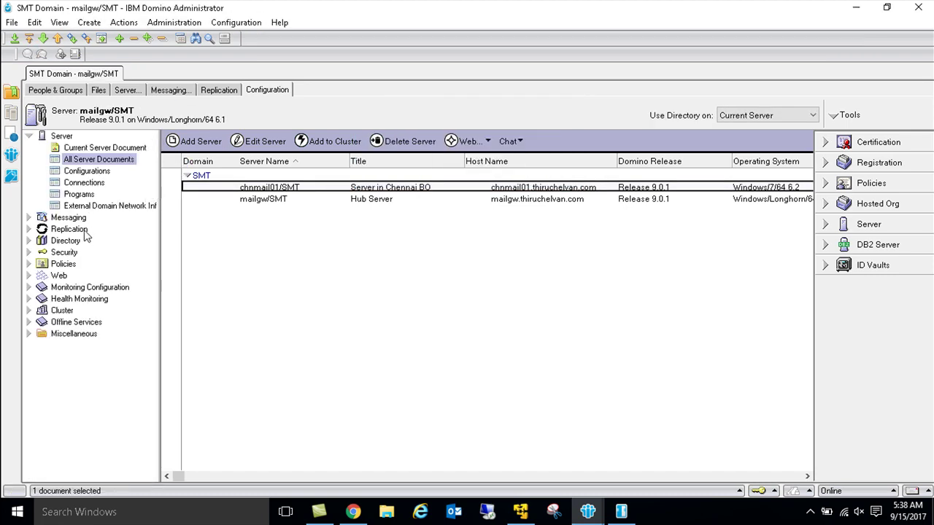
Step: Open the first user's Person document from People & Groups and close it unchanged
{"action": "left_click", "coordinate": [56, 90]}
{"action": "left_click", "coordinate": [88, 159]}
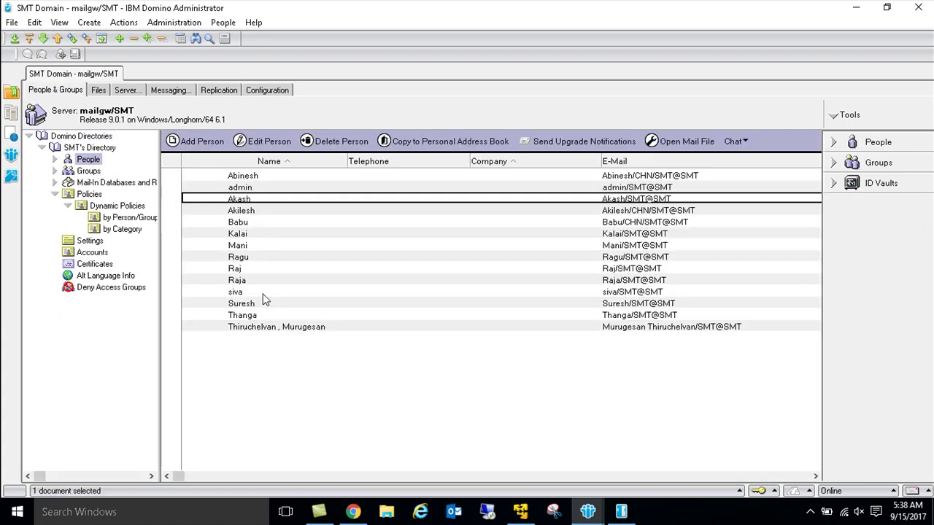
{"action": "double_click", "coordinate": [248, 176]}
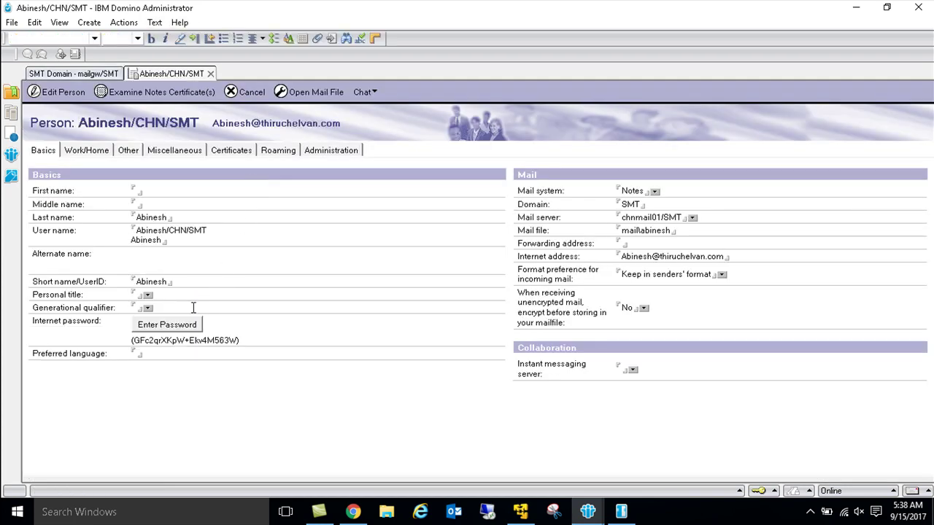
{"action": "double_click", "coordinate": [193, 307]}
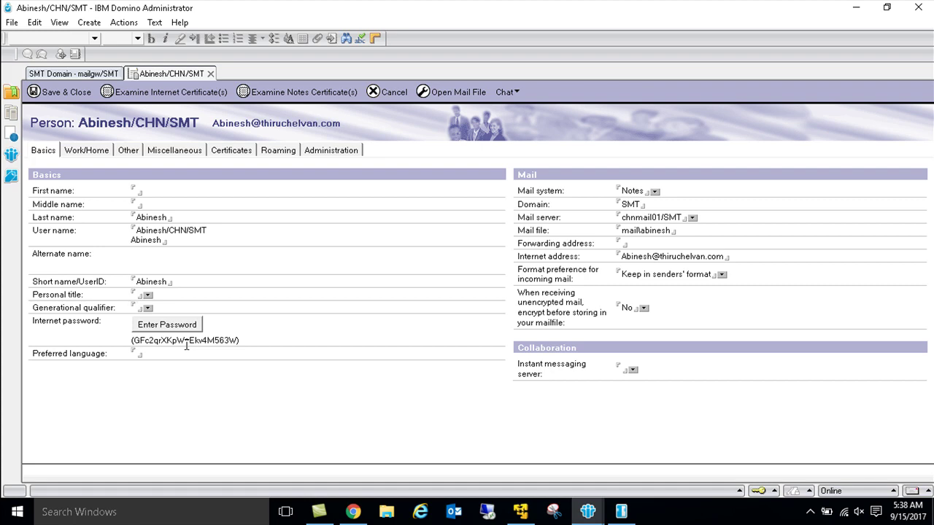
{"action": "key", "text": "Escape"}
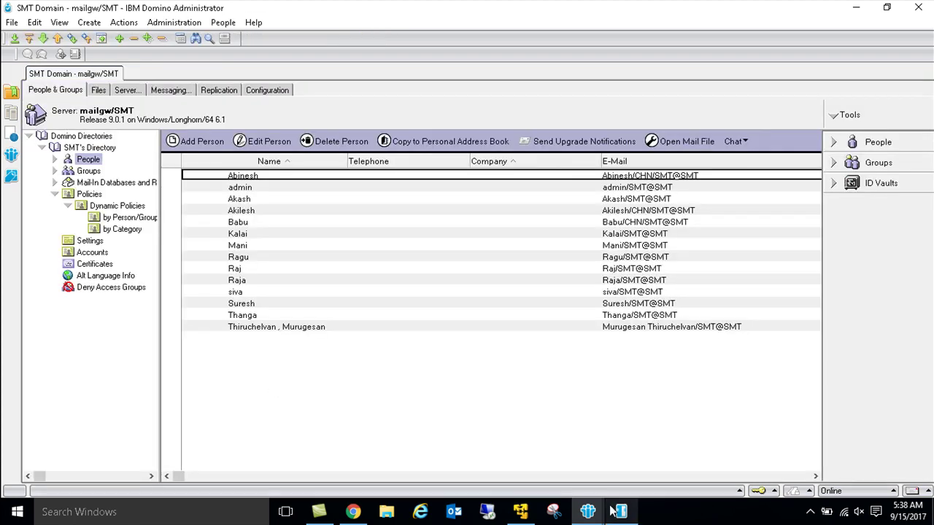
Step: Sign in on chnmail01 with the user's name and password to reach the iNotes Mail Inbox
{"action": "left_click", "coordinate": [354, 511]}
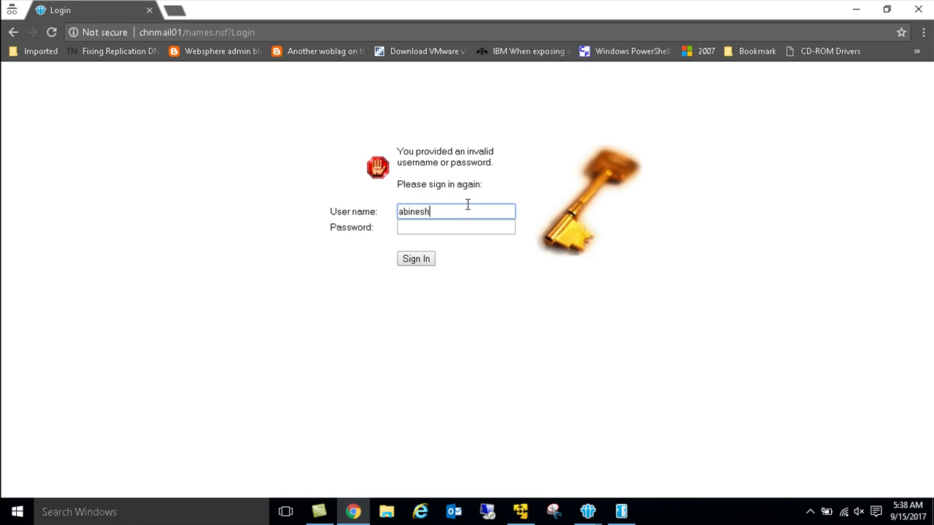
{"action": "key", "text": "Tab"}
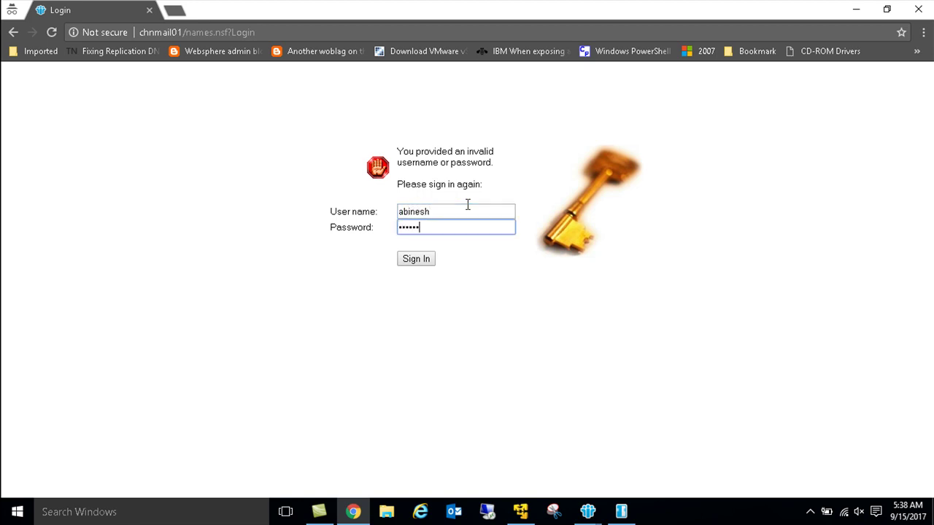
{"action": "key", "text": "Return"}
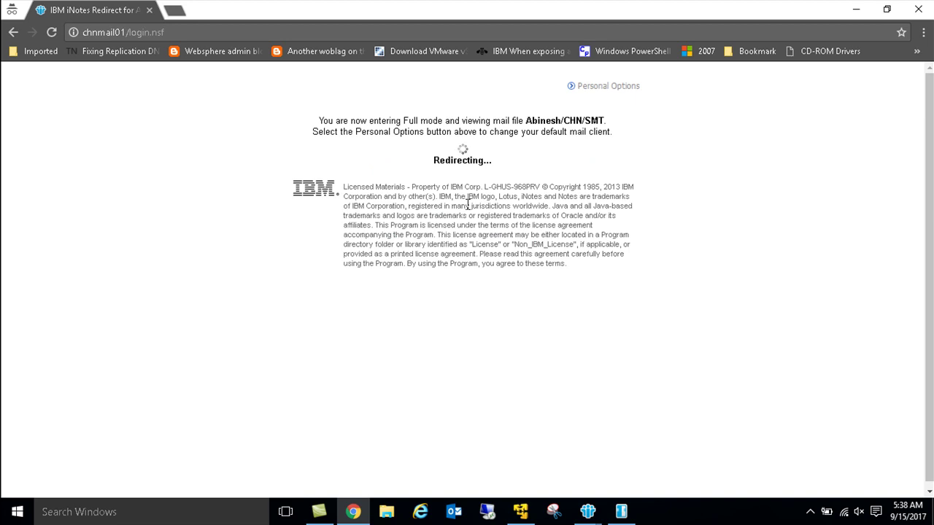
{"action": "left_click_drag", "start_coordinate": [609, 123], "coordinate": [521, 125]}
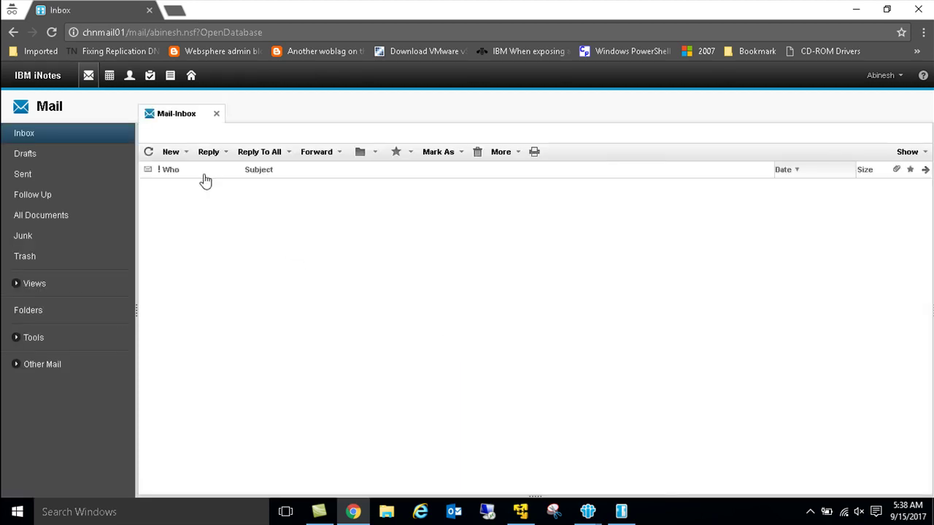
Step: Start a new message and resolve admin/SMT in the To field after correcting a mistyped entry
{"action": "left_click", "coordinate": [172, 153]}
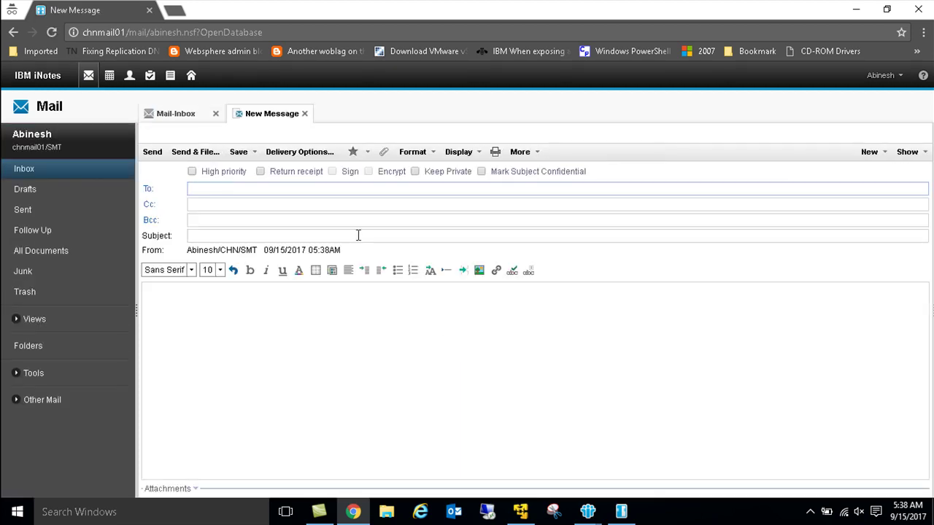
{"action": "type", "text": "admin"}
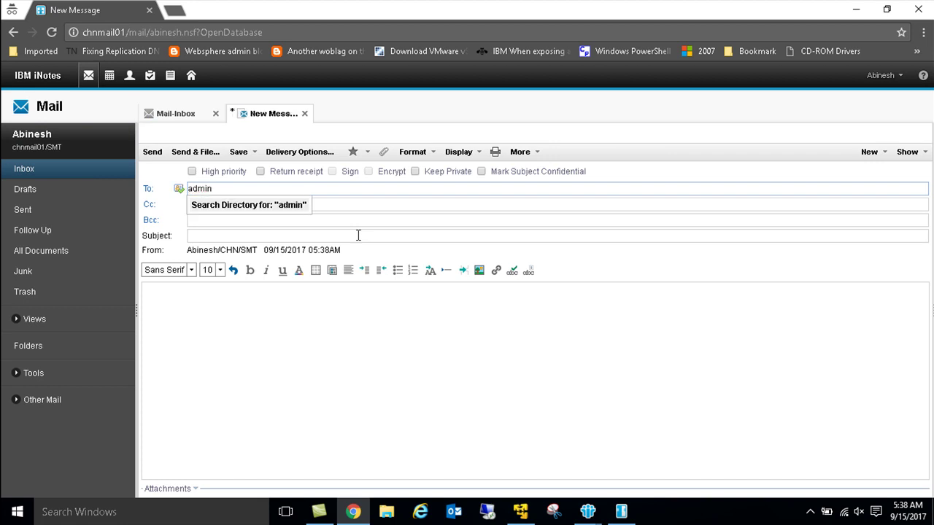
{"action": "left_click", "coordinate": [206, 201]}
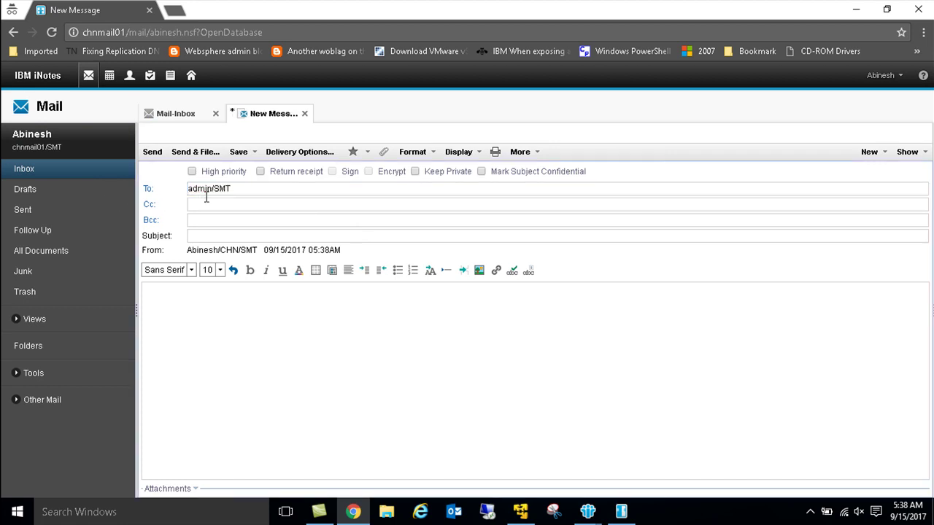
{"action": "left_click", "coordinate": [266, 194]}
{"action": "type", "text": "thiru"}
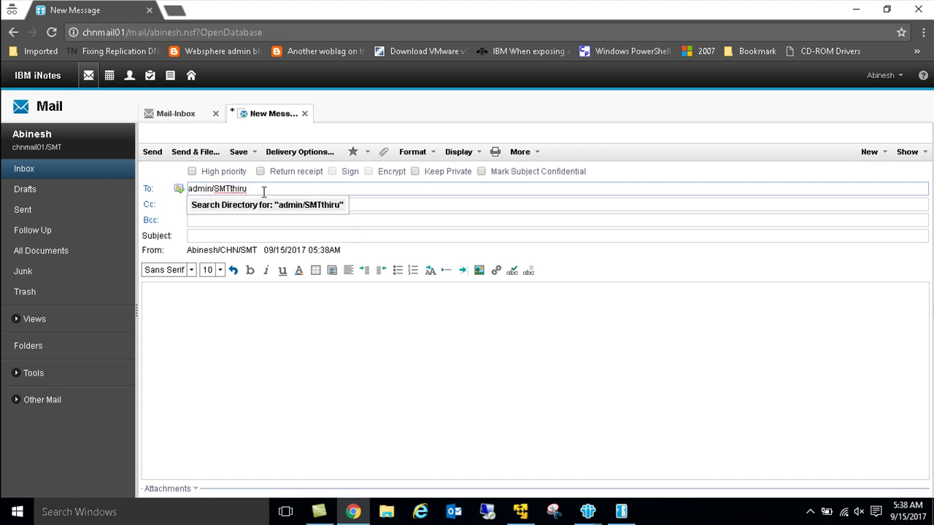
{"action": "left_click", "coordinate": [178, 189]}
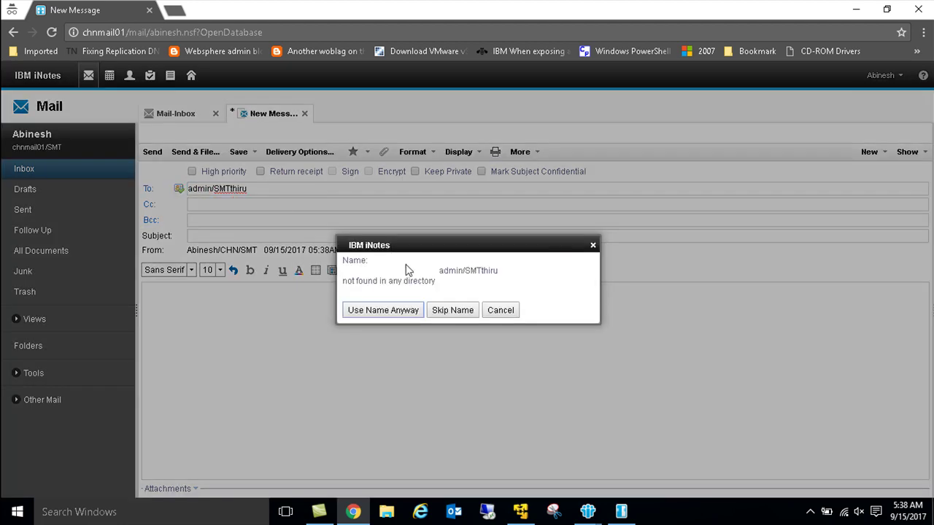
{"action": "left_click", "coordinate": [492, 310]}
{"action": "left_click", "coordinate": [320, 192]}
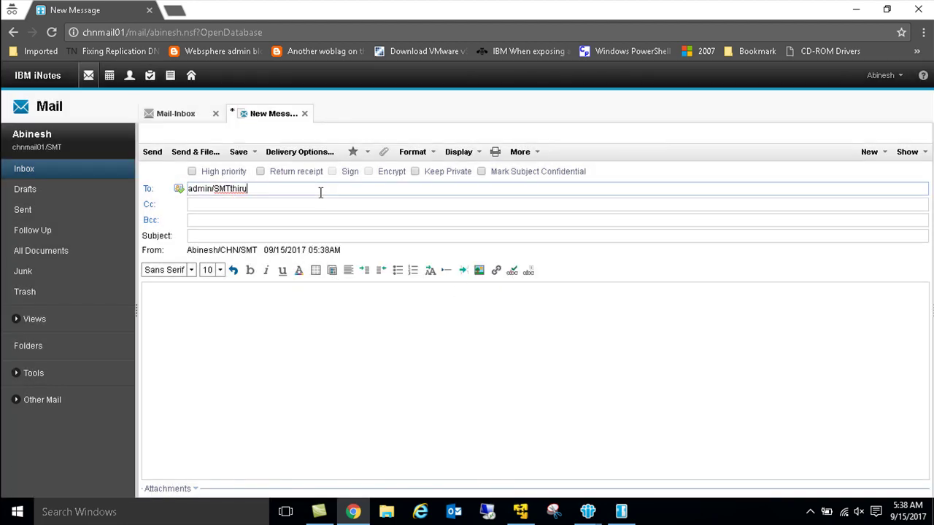
{"action": "key", "text": "BackSpace"}
{"action": "key", "text": "BackSpace"}
{"action": "key", "text": "BackSpace"}
{"action": "key", "text": "BackSpace"}
{"action": "key", "text": "BackSpace"}
{"action": "key", "text": "BackSpace"}
{"action": "key", "text": "BackSpace"}
{"action": "key", "text": "BackSpace"}
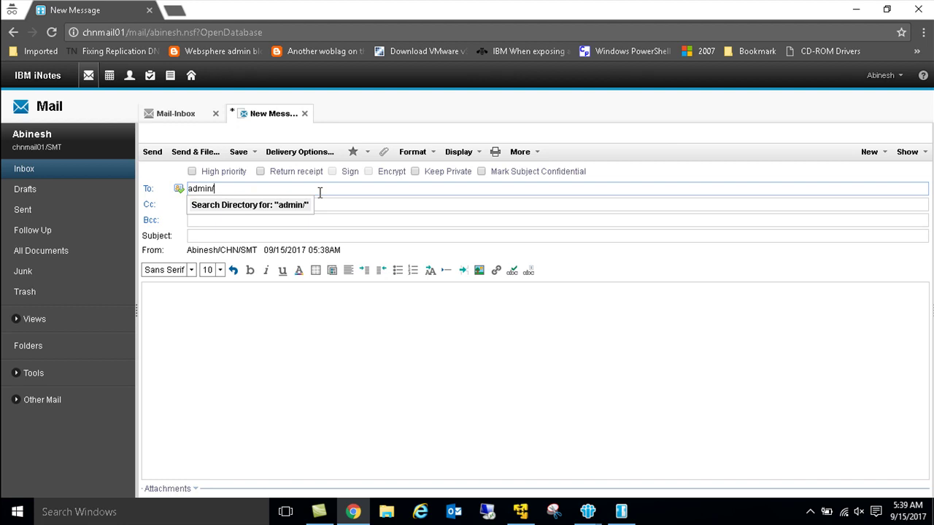
{"action": "left_click", "coordinate": [178, 189]}
Step: Add a second user to the To field and copy a third user in Cc
{"action": "type", "text": ","}
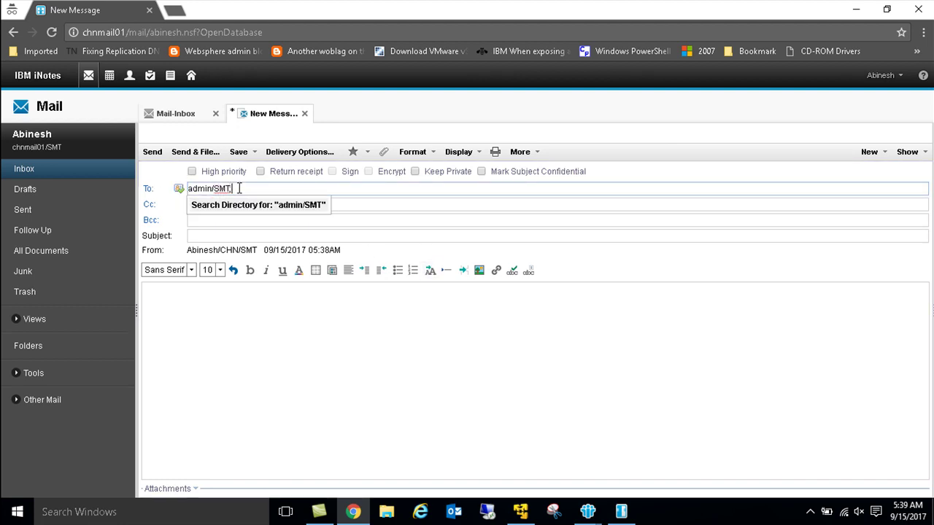
{"action": "type", "text": "thiru"}
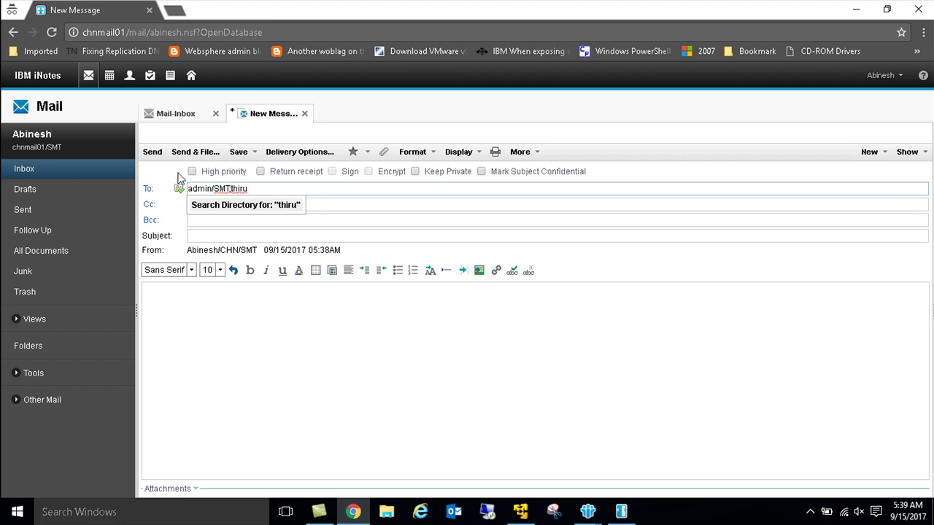
{"action": "left_click", "coordinate": [179, 191]}
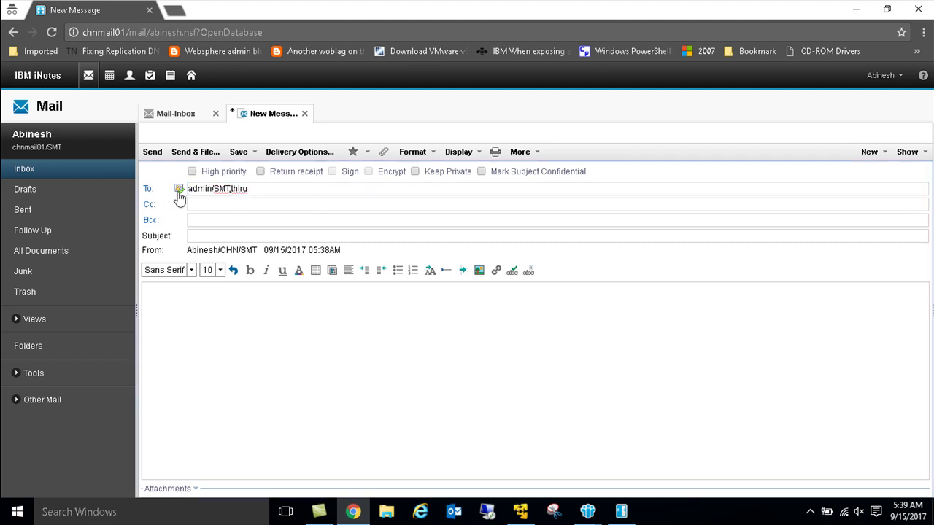
{"action": "left_click", "coordinate": [218, 206]}
{"action": "type", "text": "su"}
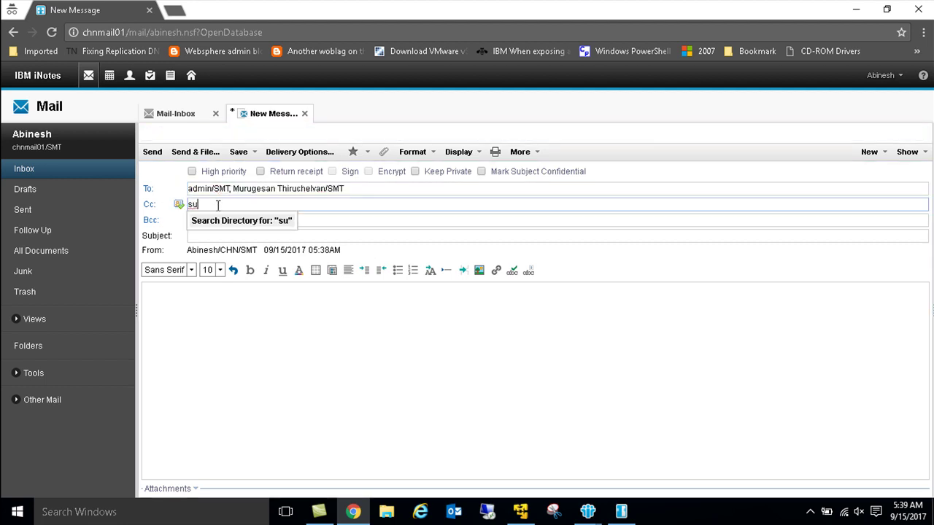
{"action": "left_click", "coordinate": [219, 220]}
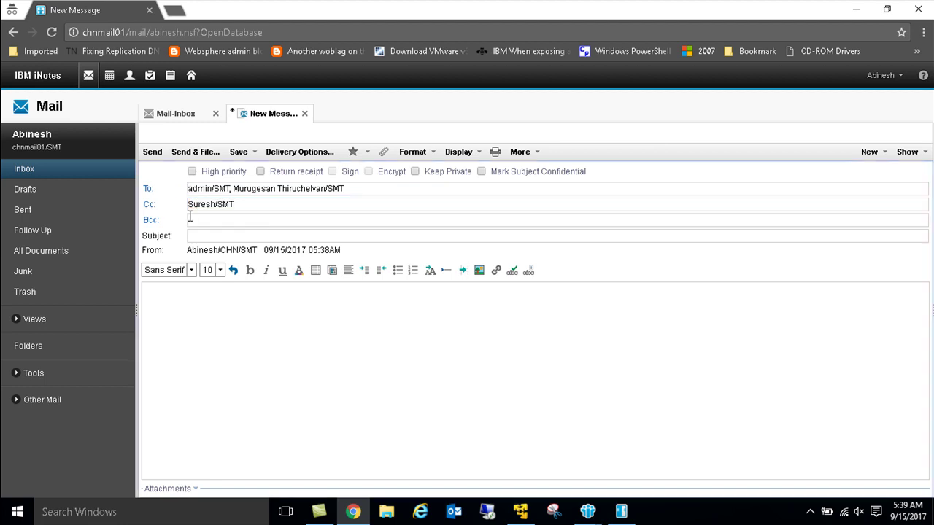
{"action": "left_click", "coordinate": [205, 238]}
Step: Enter the subject 'Test mail form chn user' in the iNotes message
{"action": "type", "text": "Te"}
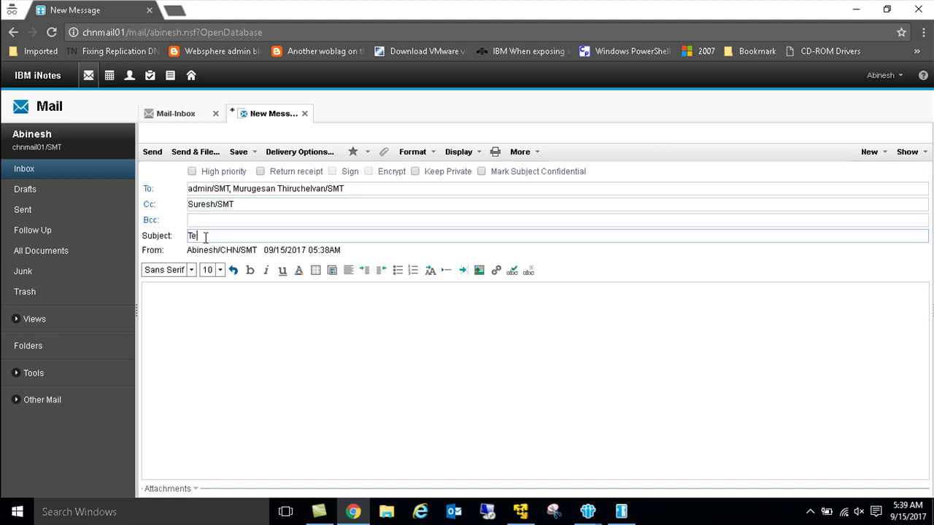
{"action": "type", "text": "st mai lfrom"}
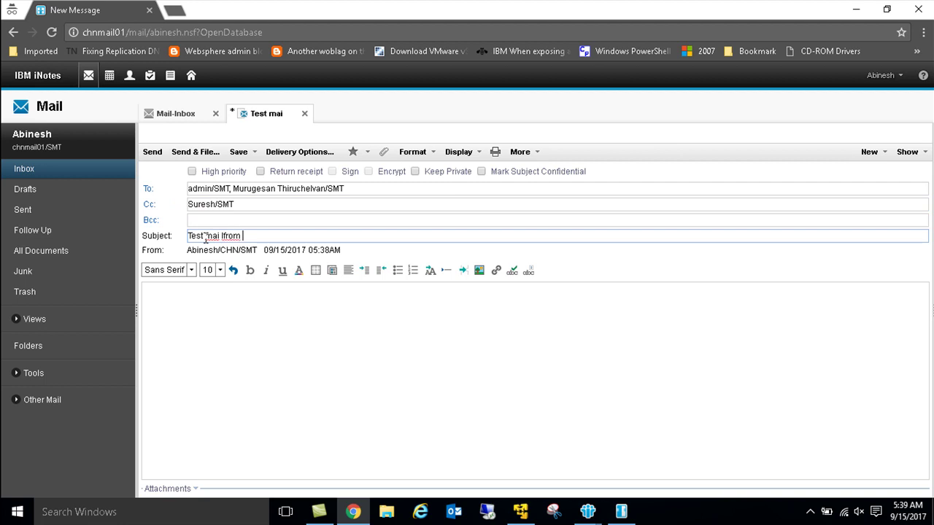
{"action": "key", "text": "BackSpace"}
{"action": "key", "text": "BackSpace"}
{"action": "type", "text": "user"}
Step: Write 'test' as the body, send the message, and bring up the Domino server console
{"action": "left_click", "coordinate": [183, 308]}
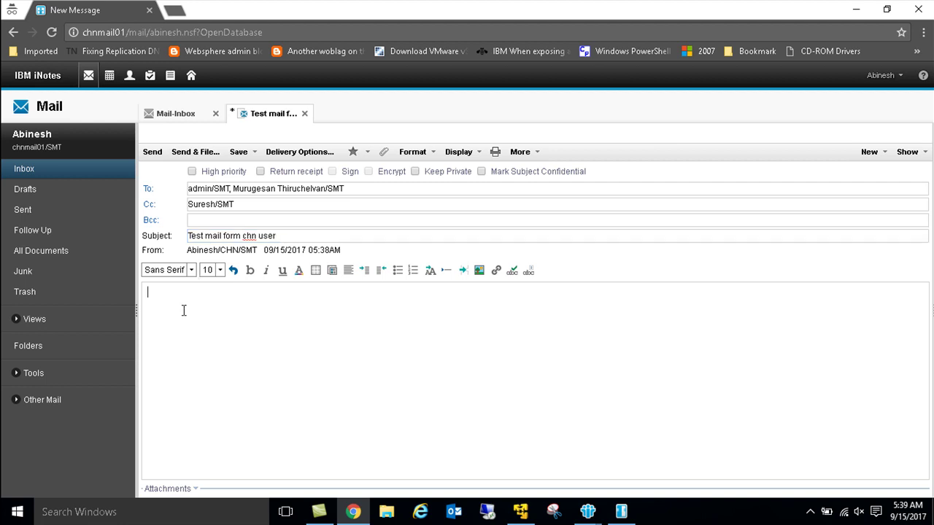
{"action": "type", "text": "rets"}
{"action": "left_click_drag", "start_coordinate": [188, 292], "coordinate": [10, 294]}
{"action": "type", "text": "test"}
{"action": "left_click", "coordinate": [146, 156]}
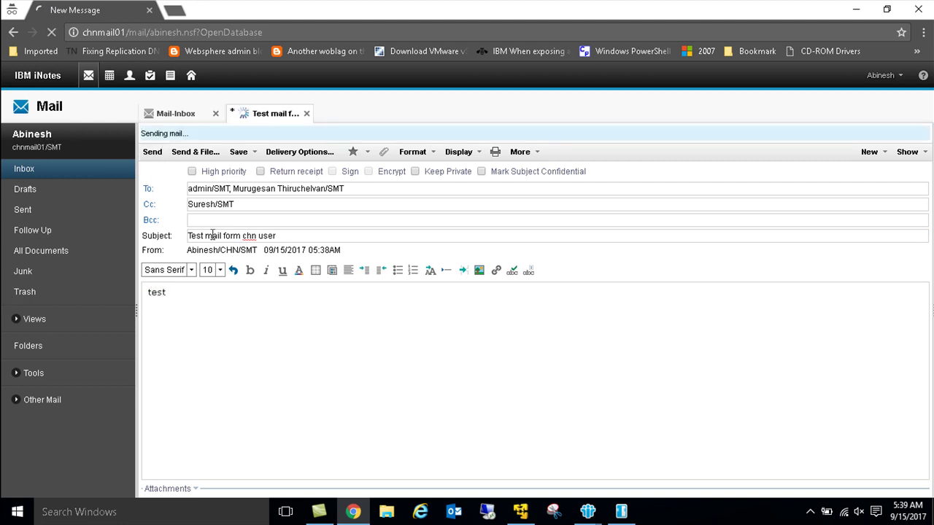
{"action": "left_click", "coordinate": [621, 504]}
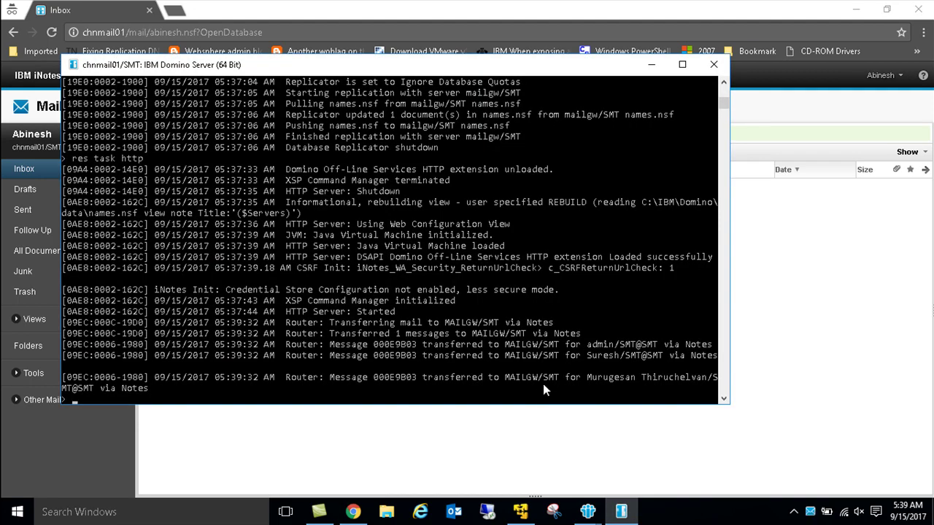
{"action": "left_click_drag", "start_coordinate": [666, 345], "coordinate": [719, 362]}
{"action": "left_click", "coordinate": [667, 344]}
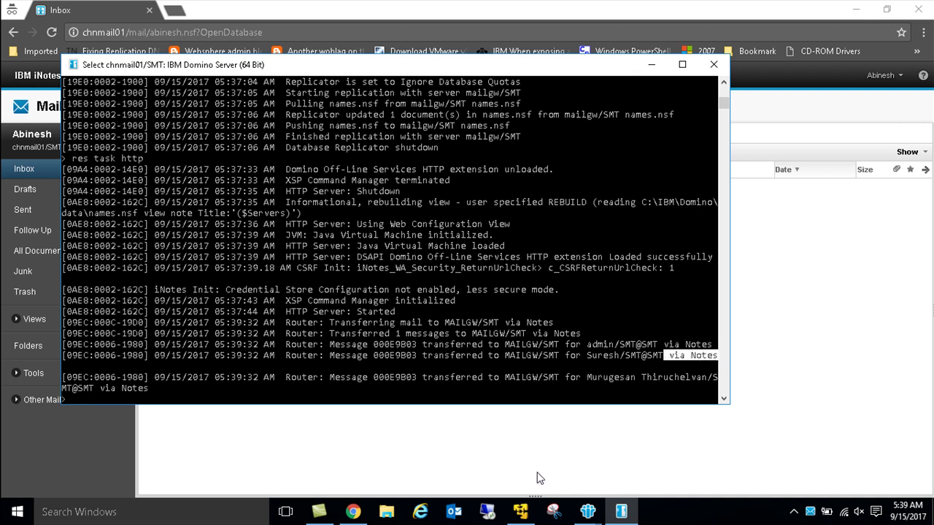
Step: Check the mailgw console in full-screen VMware Player for delivery, then return to Domino Administrator
{"action": "left_click", "coordinate": [520, 516]}
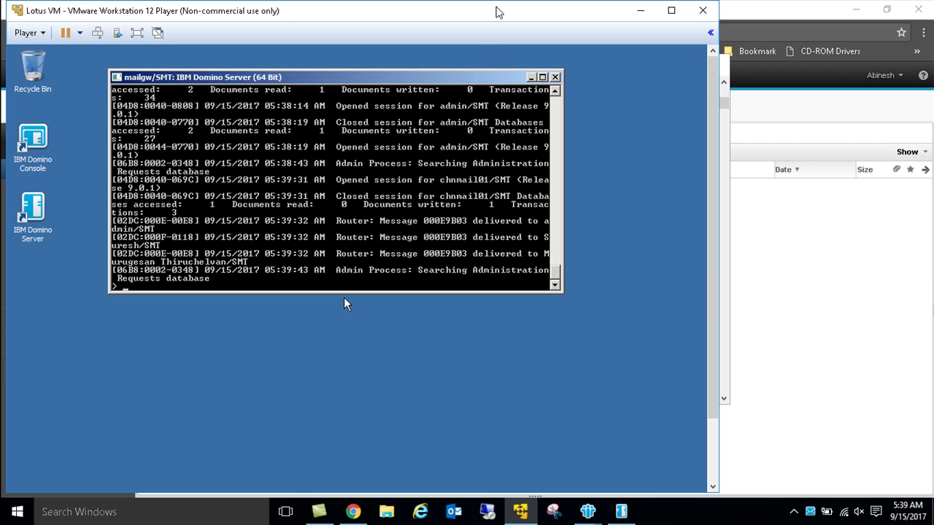
{"action": "double_click", "coordinate": [497, 12]}
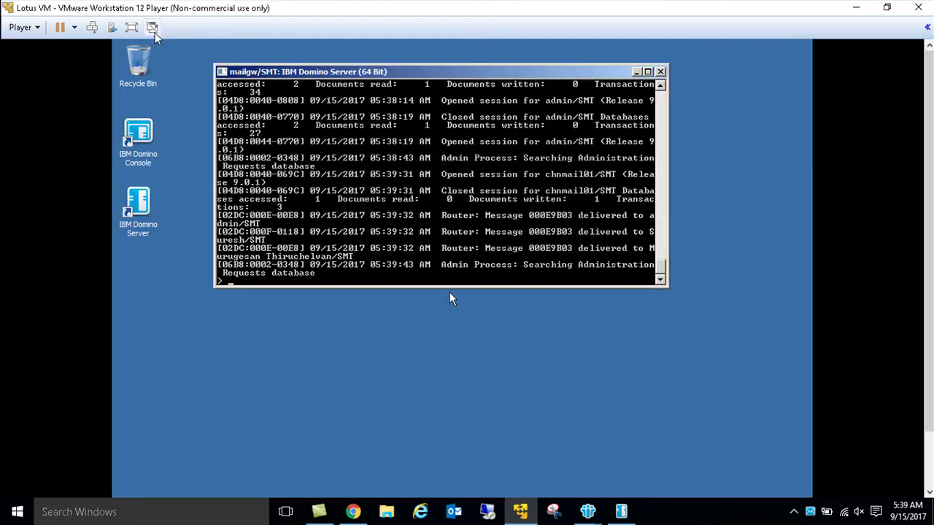
{"action": "left_click", "coordinate": [131, 27]}
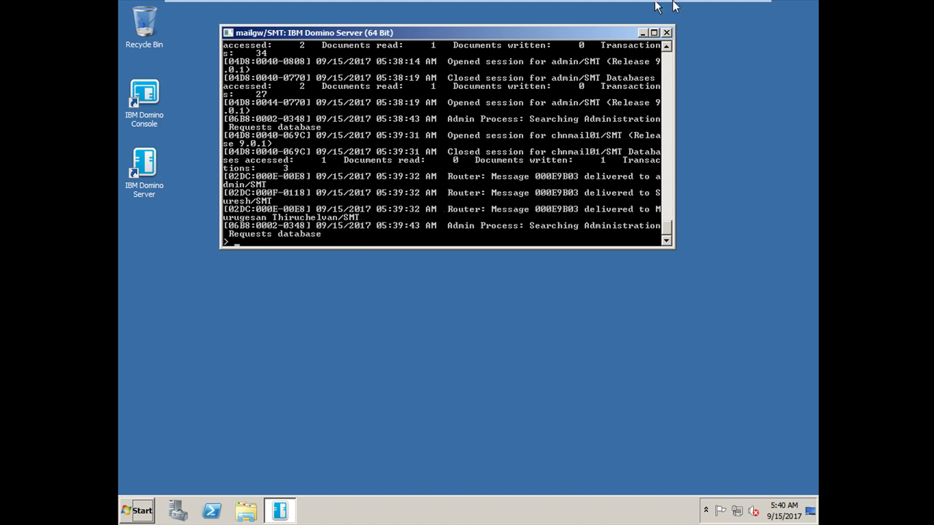
{"action": "left_click", "coordinate": [718, 12]}
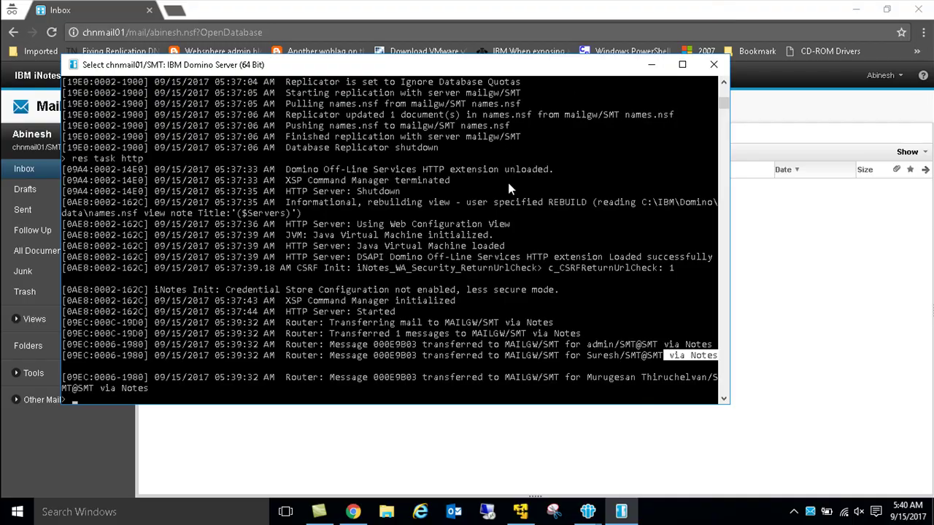
{"action": "left_click", "coordinate": [653, 67]}
{"action": "mouse_move", "coordinate": [584, 507]}
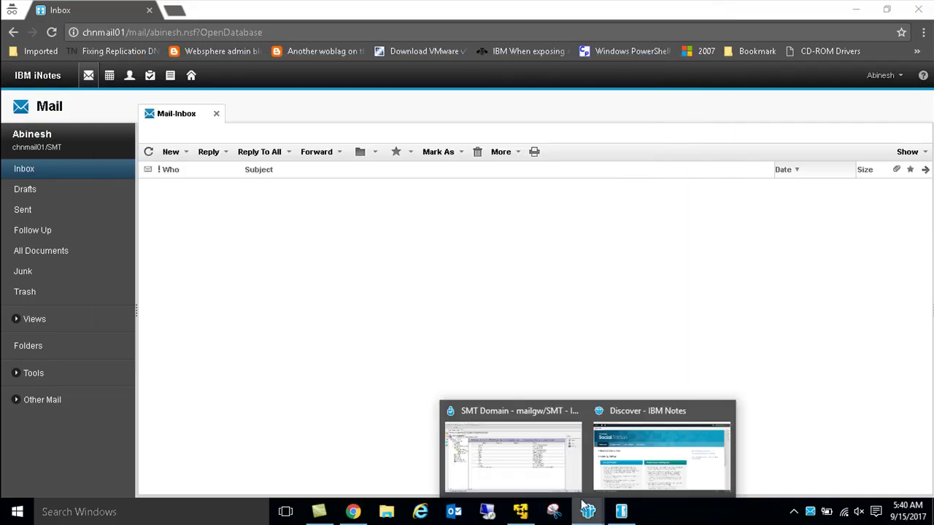
{"action": "left_click", "coordinate": [541, 453]}
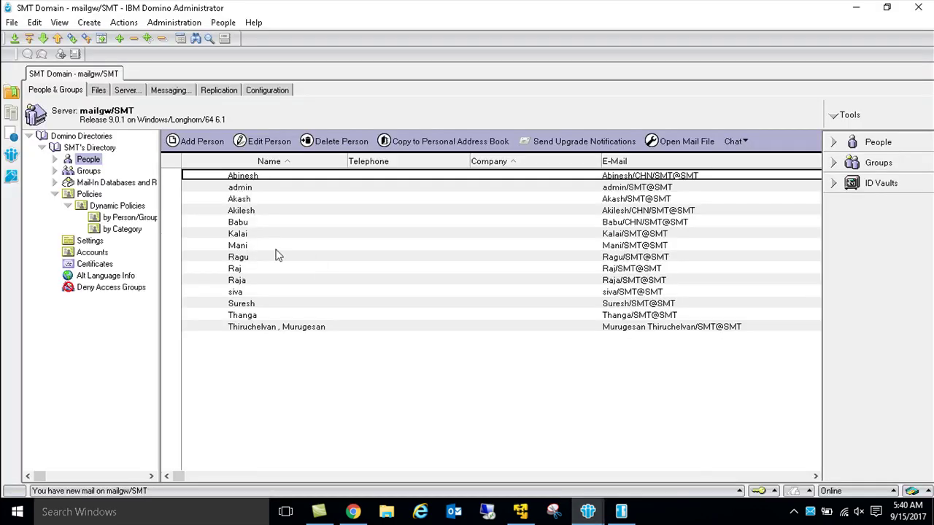
Step: Open the admin mail database from the mail folder and view the received test message
{"action": "left_click", "coordinate": [107, 91]}
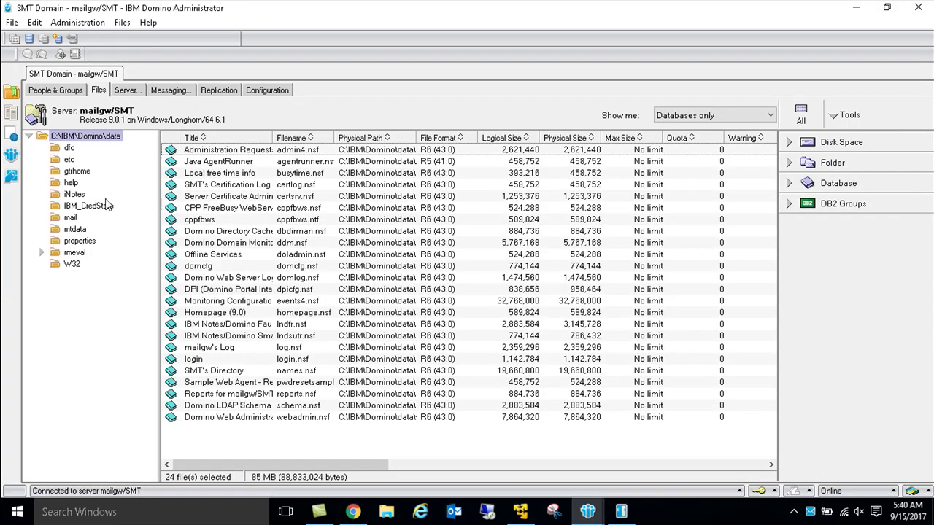
{"action": "left_click", "coordinate": [73, 218]}
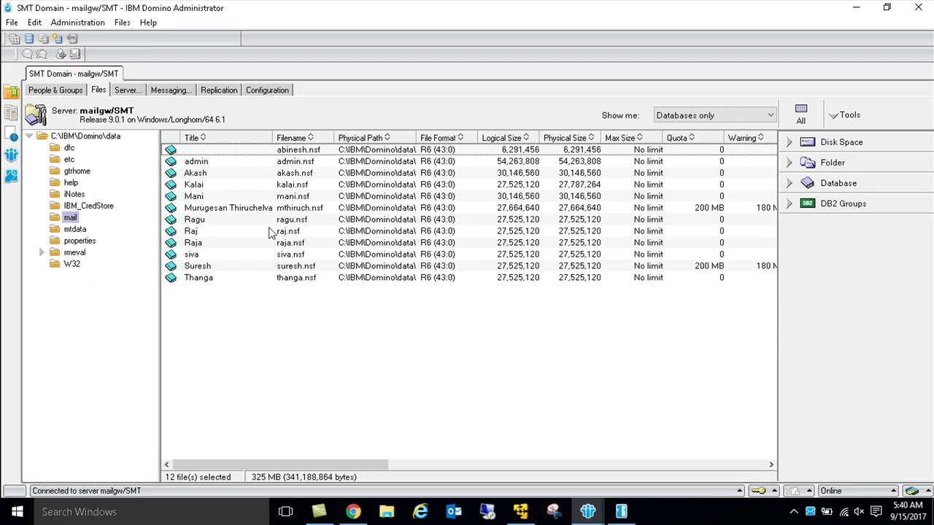
{"action": "left_click", "coordinate": [203, 162]}
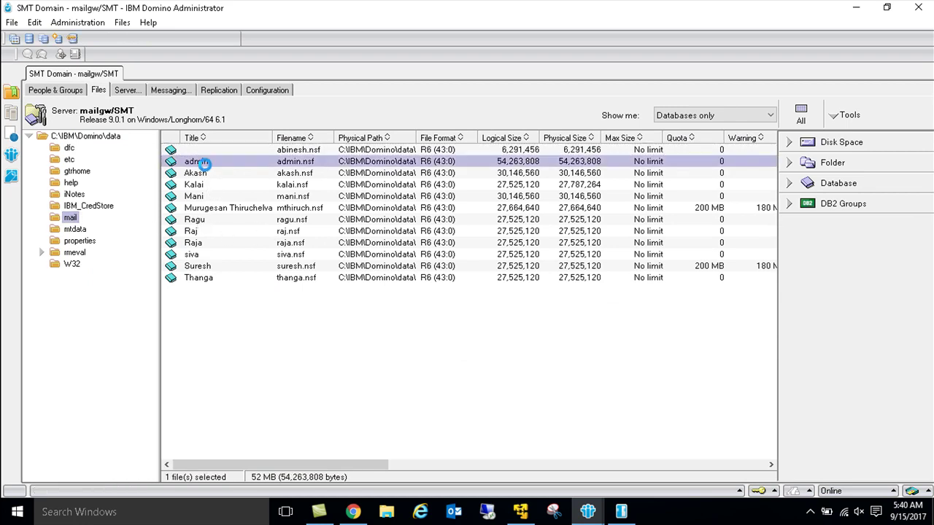
{"action": "double_click", "coordinate": [203, 162]}
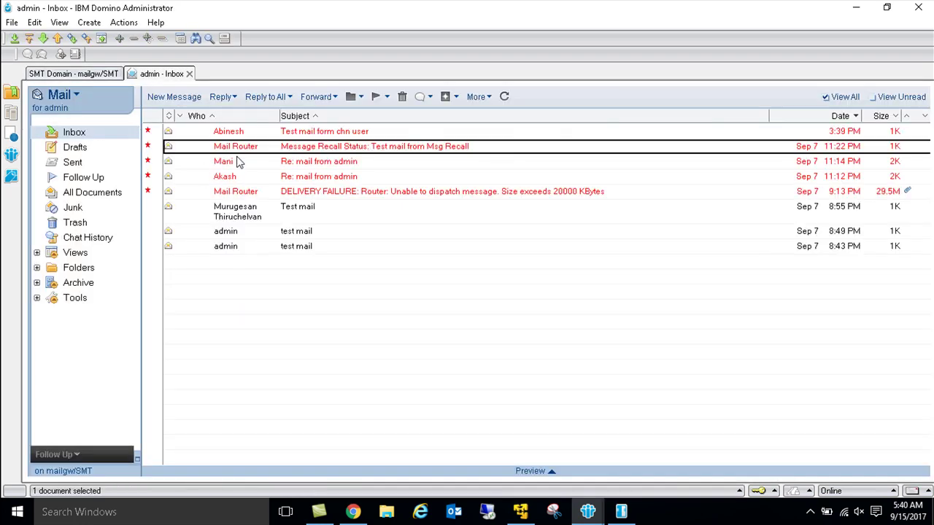
{"action": "left_click", "coordinate": [313, 132]}
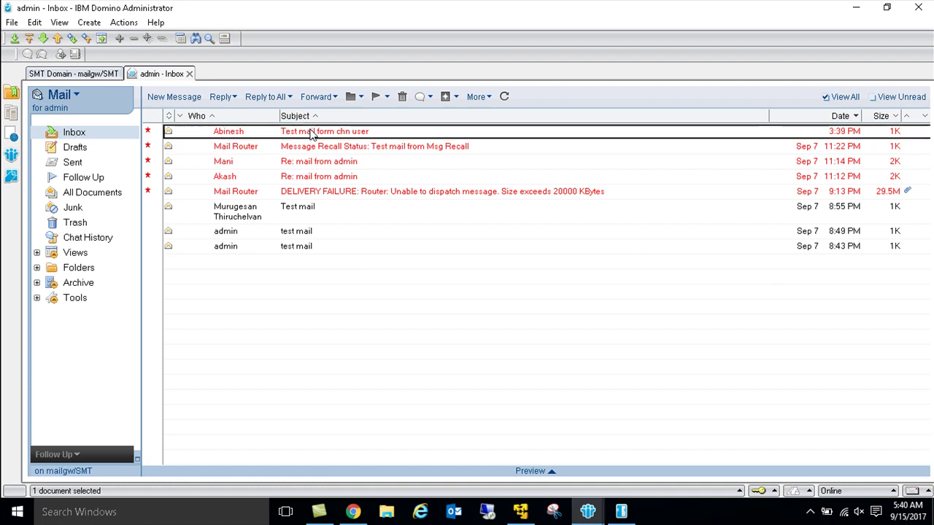
{"action": "double_click", "coordinate": [312, 132]}
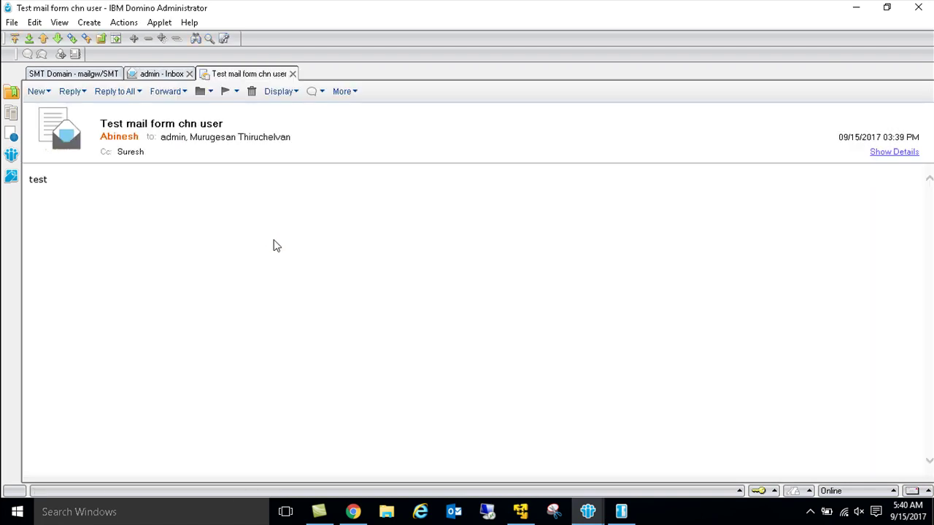
{"action": "key", "text": "Escape"}
{"action": "key", "text": "Escape"}
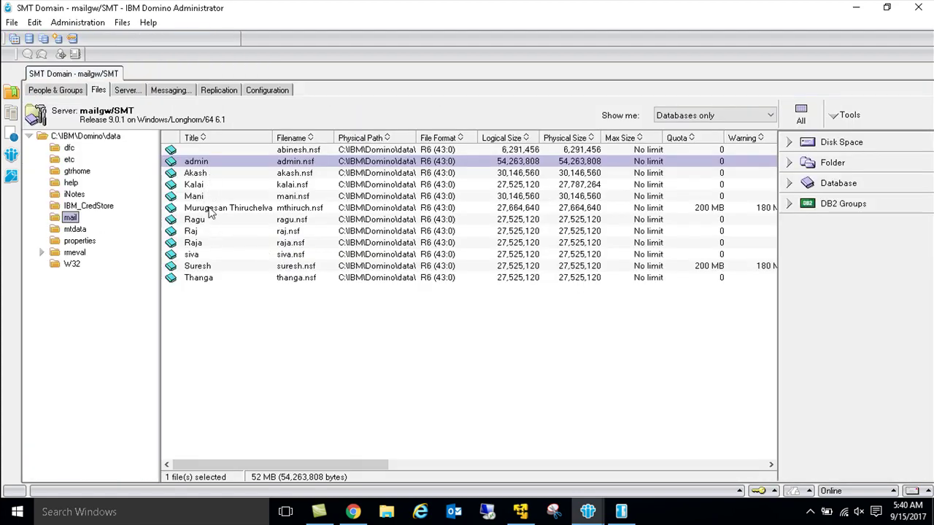
Step: Open the copied user's mail database and confirm the test message arrived there
{"action": "left_click", "coordinate": [204, 267]}
{"action": "double_click", "coordinate": [203, 266]}
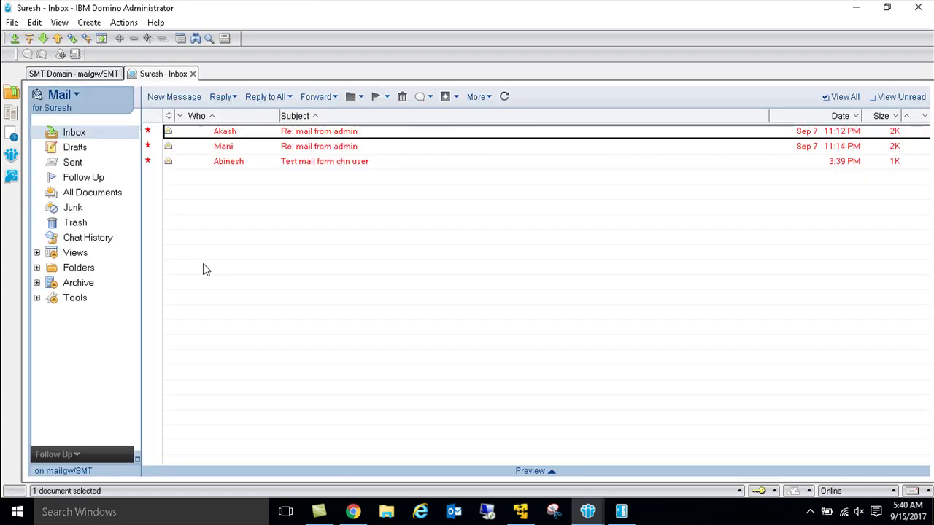
{"action": "left_click", "coordinate": [296, 162]}
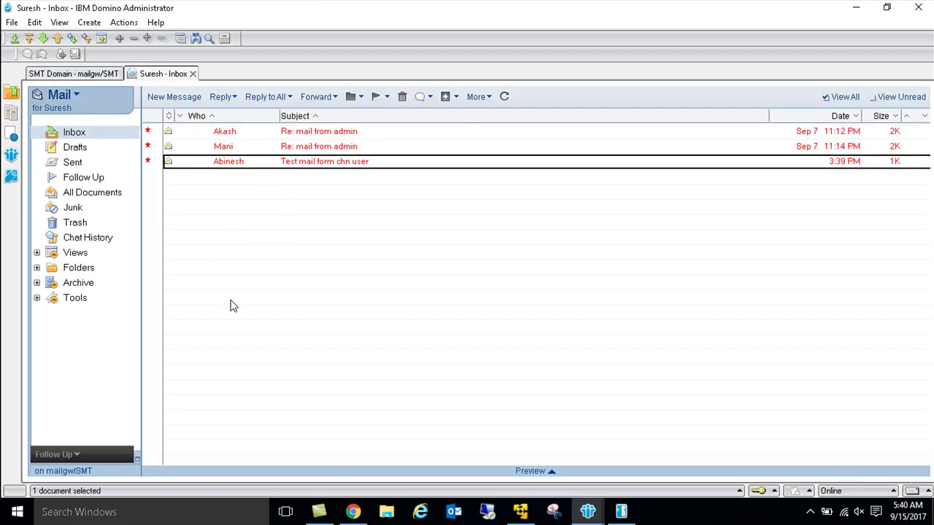
{"action": "key", "text": "Escape"}
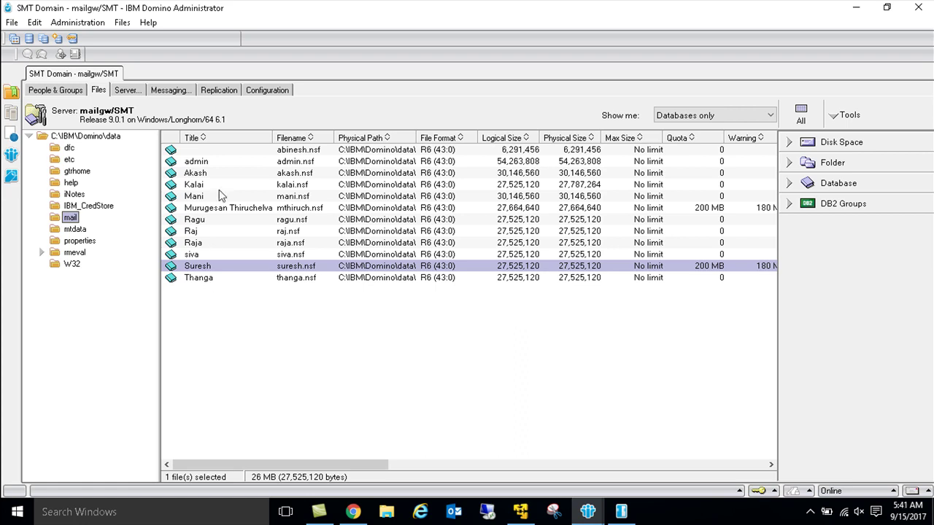
Step: Start a new Connection document with destination server chnmail01/SMT
{"action": "left_click", "coordinate": [267, 90]}
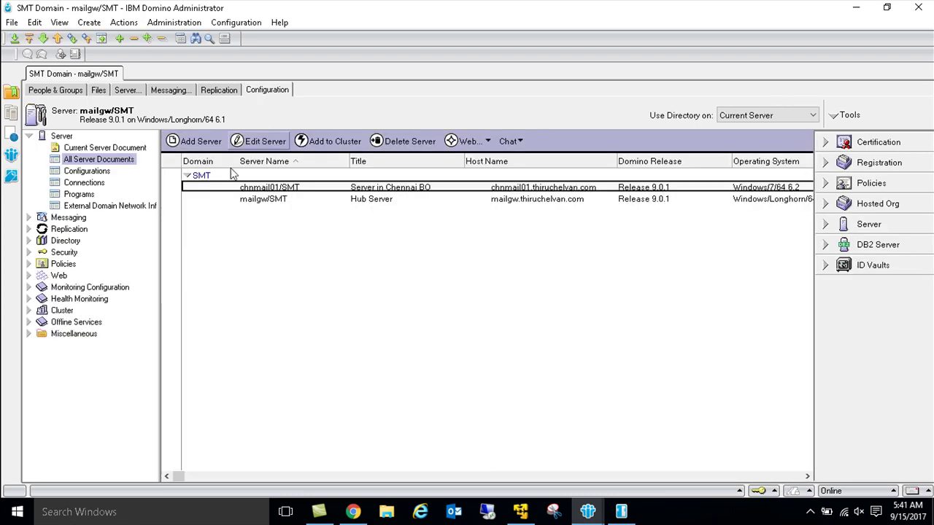
{"action": "left_click", "coordinate": [86, 183]}
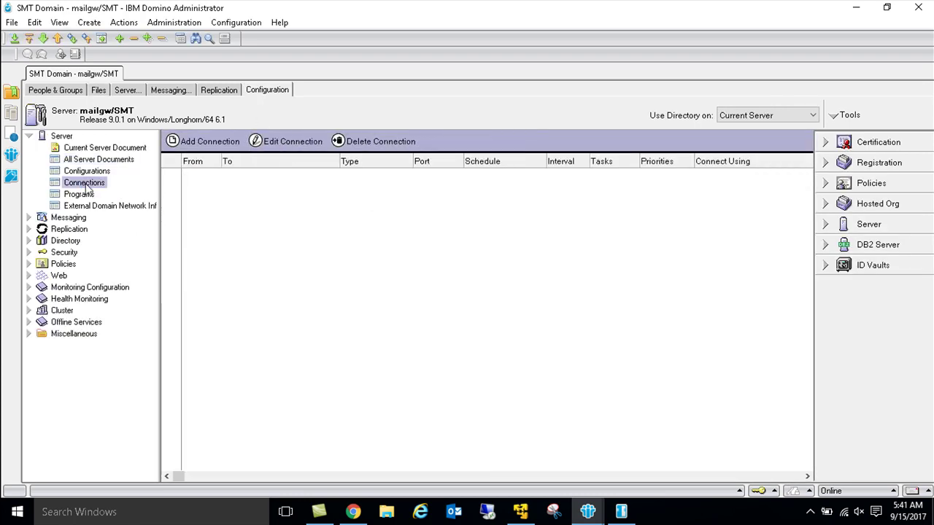
{"action": "left_click", "coordinate": [209, 142]}
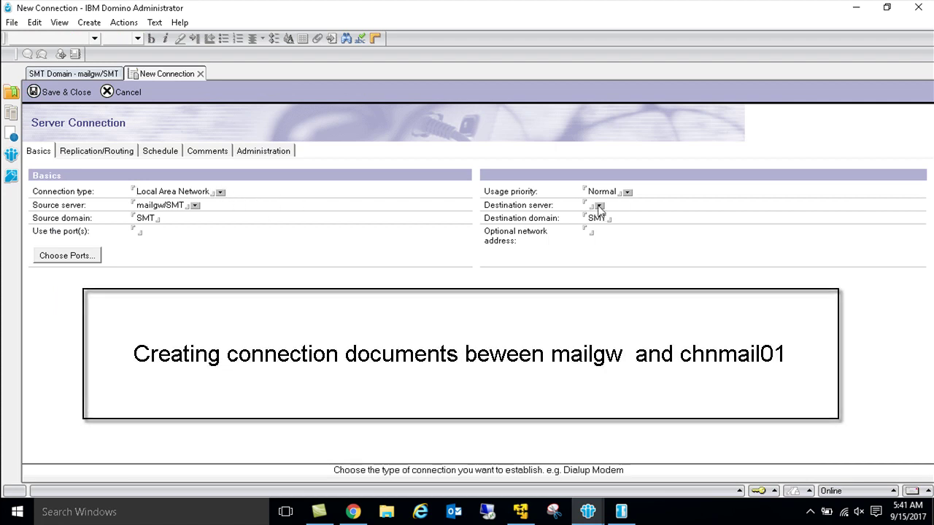
{"action": "left_click", "coordinate": [598, 207]}
{"action": "double_click", "coordinate": [430, 171]}
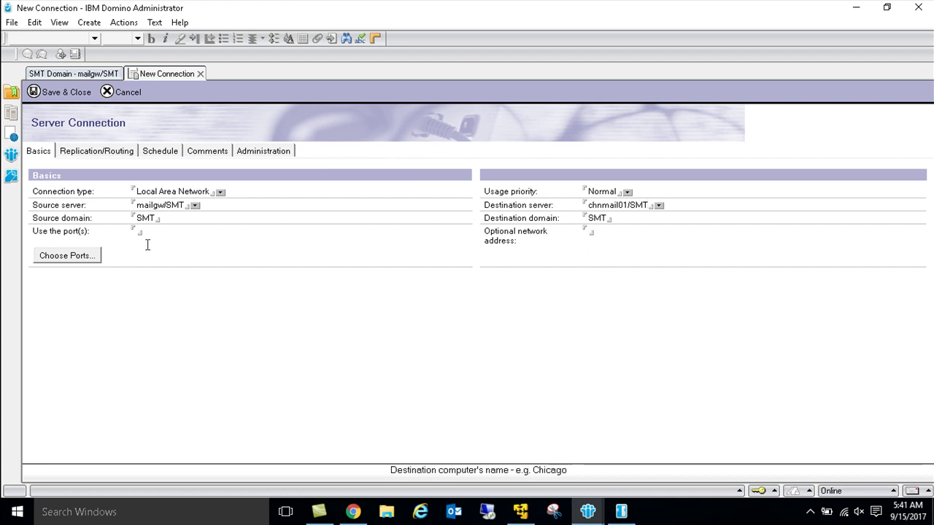
Step: Set the connection to use the TCPIP port
{"action": "left_click", "coordinate": [74, 257]}
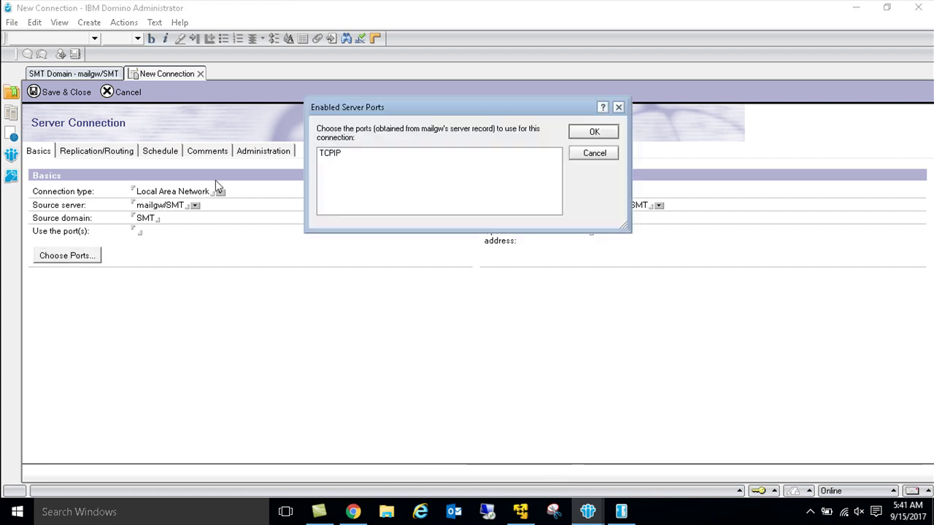
{"action": "double_click", "coordinate": [329, 158]}
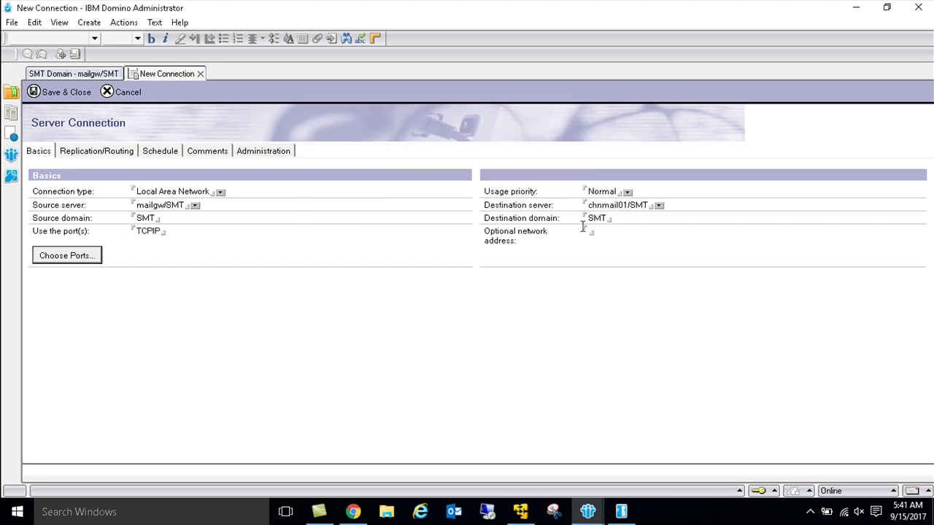
{"action": "left_click", "coordinate": [591, 233]}
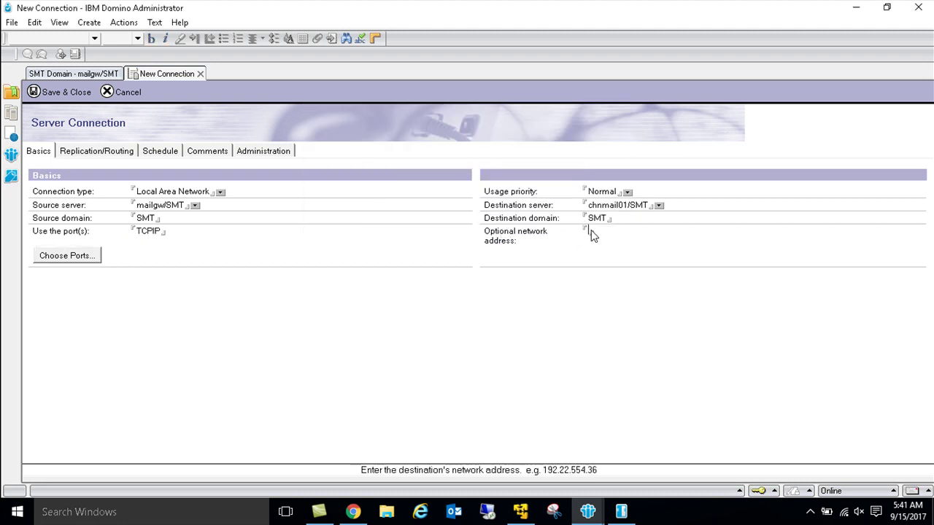
Step: Set the files to replicate to names.nsf,admin4.nsf
{"action": "left_click", "coordinate": [95, 153]}
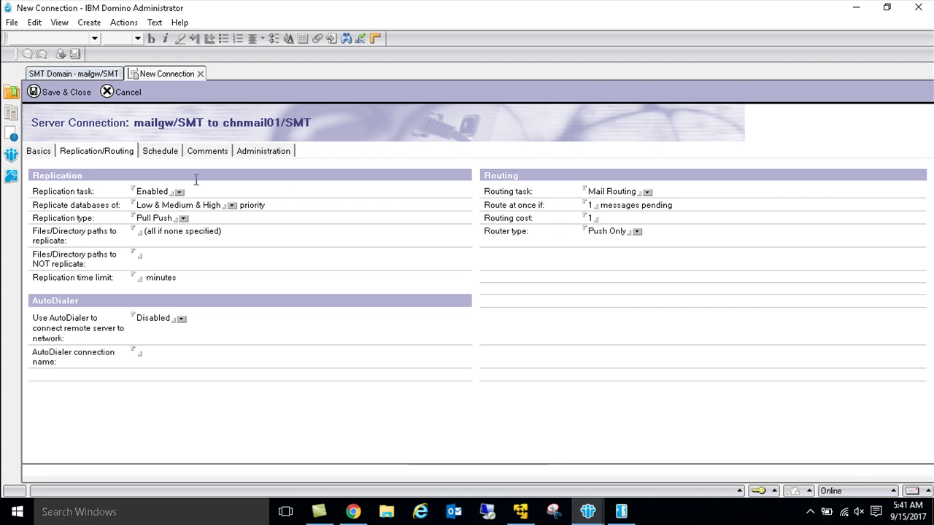
{"action": "left_click", "coordinate": [151, 231]}
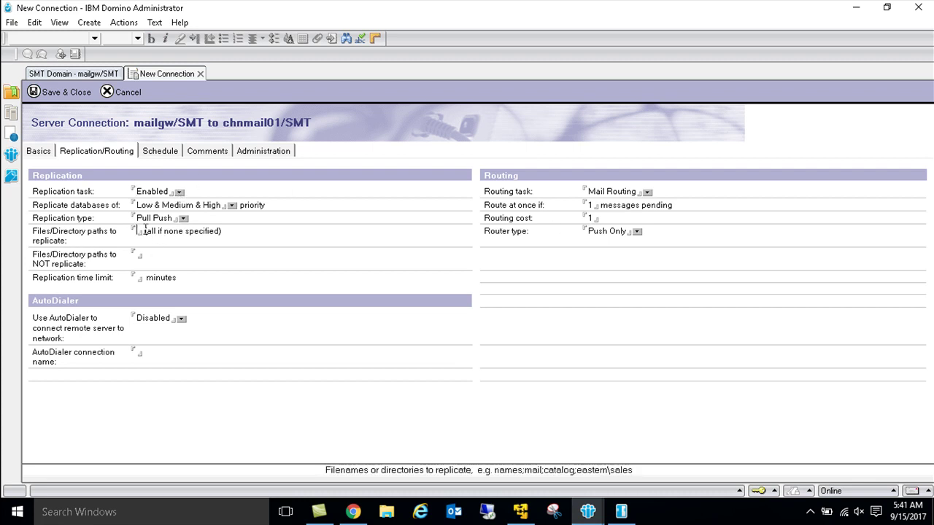
{"action": "type", "text": "names"}
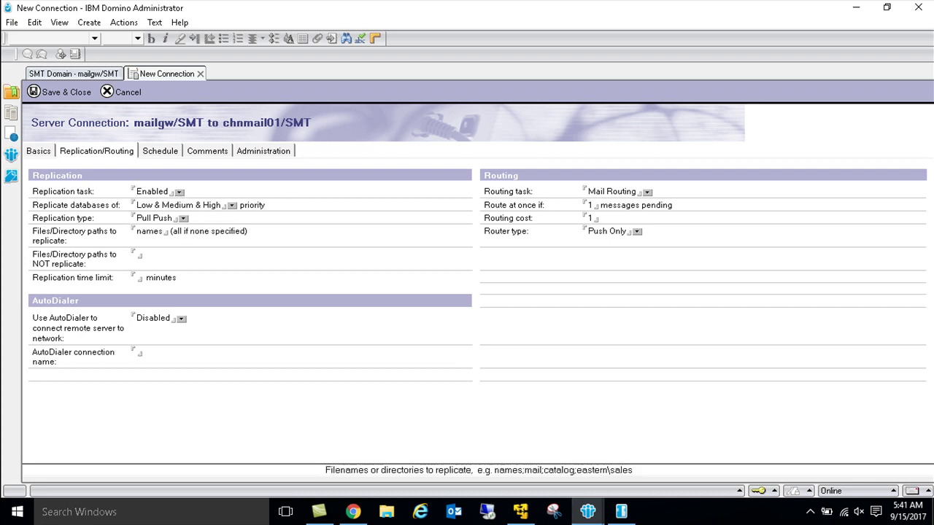
{"action": "type", "text": ".sf"}
{"action": "key", "text": "BackSpace"}
{"action": "key", "text": "BackSpace"}
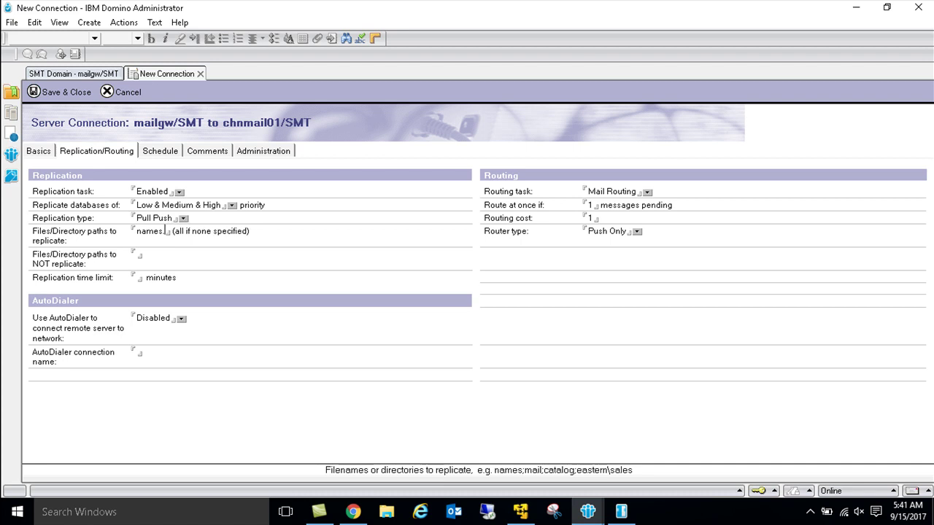
{"action": "type", "text": "nsf"}
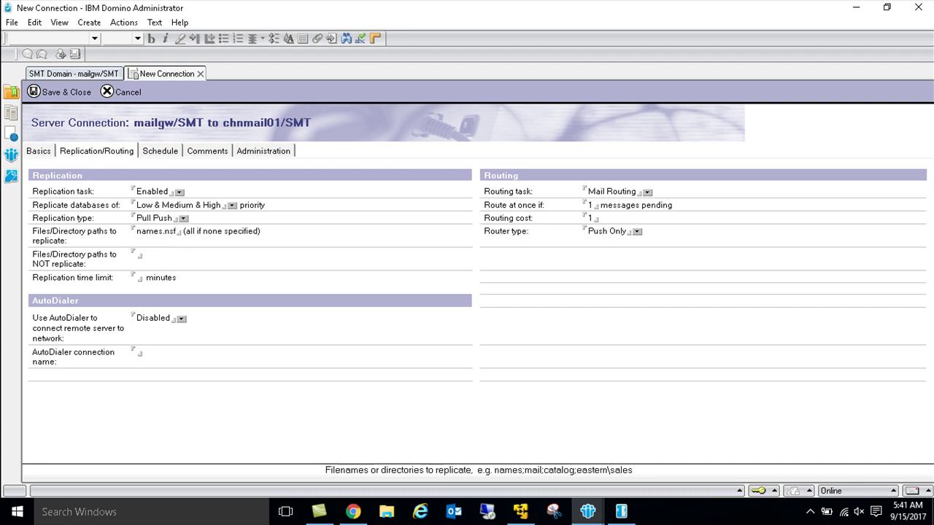
{"action": "type", "text": ",admin"}
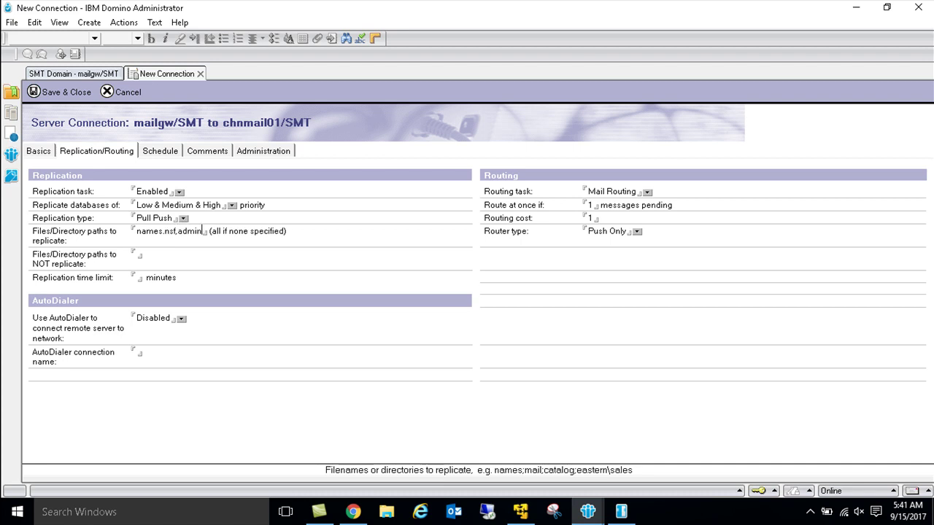
{"action": "type", "text": "4.nsf"}
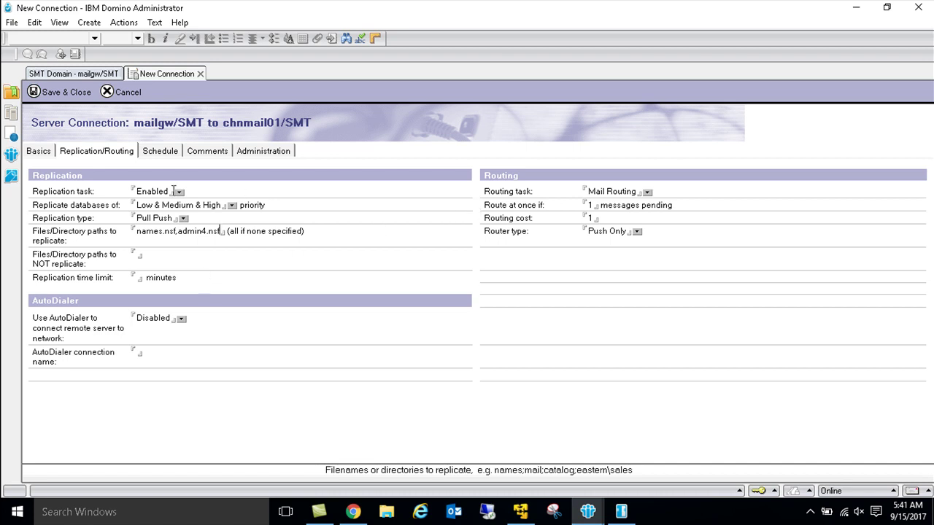
Step: Change the repeat interval from 360 to 5 minutes and save the connection
{"action": "left_click", "coordinate": [154, 153]}
{"action": "double_click", "coordinate": [136, 227]}
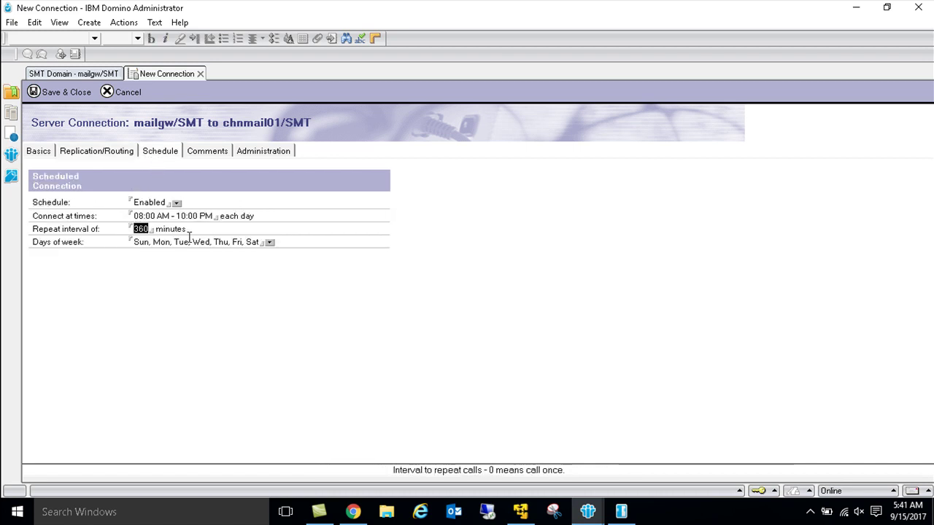
{"action": "type", "text": "5"}
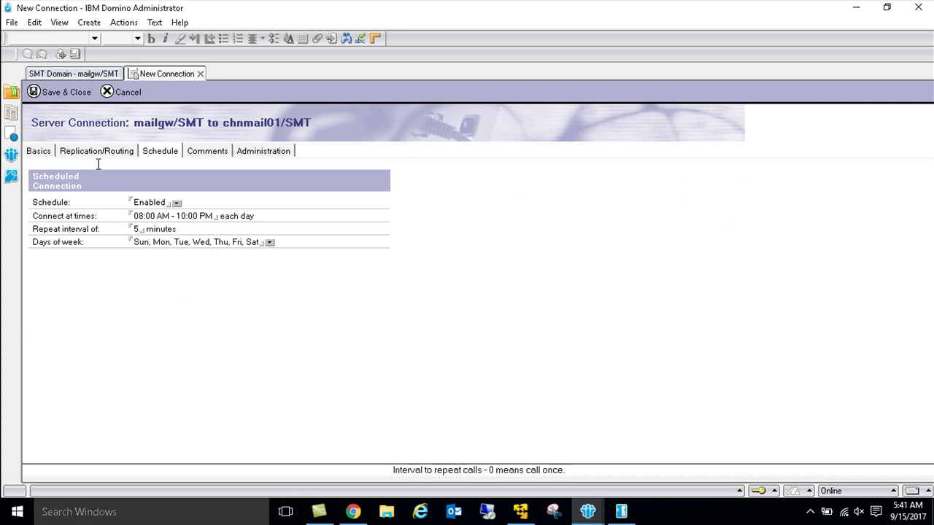
{"action": "left_click", "coordinate": [71, 96]}
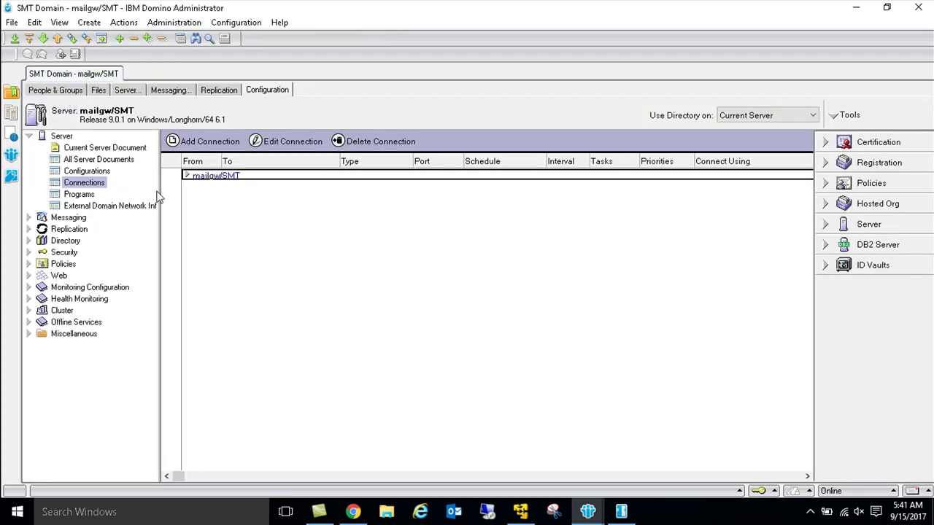
{"action": "left_click", "coordinate": [187, 177]}
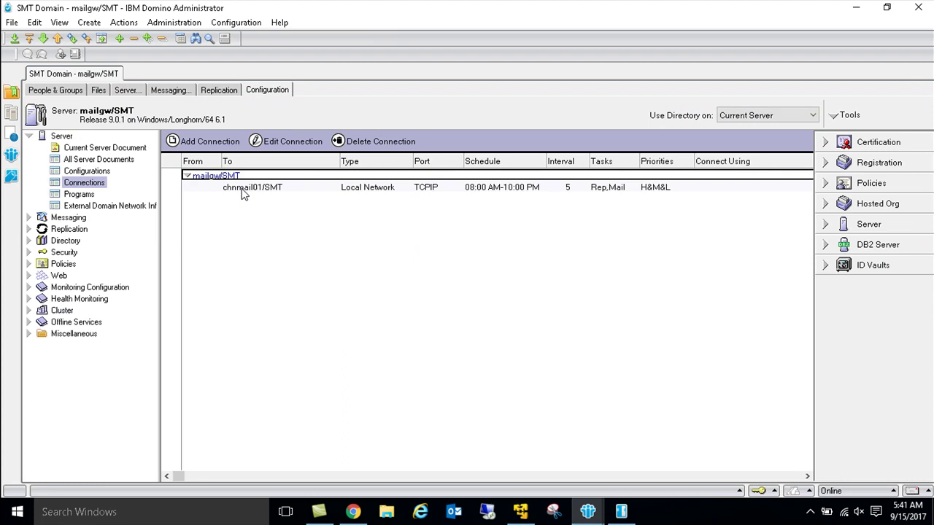
{"action": "left_click", "coordinate": [242, 188]}
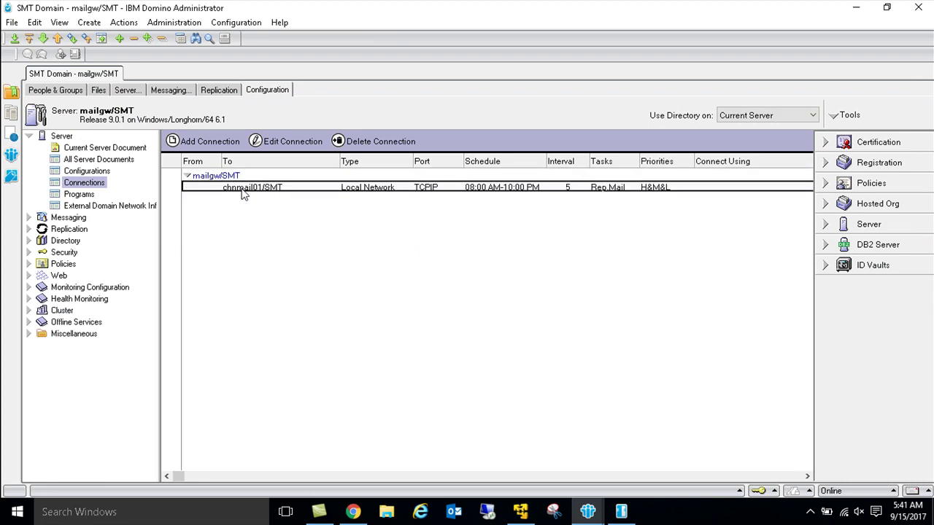
{"action": "double_click", "coordinate": [242, 188]}
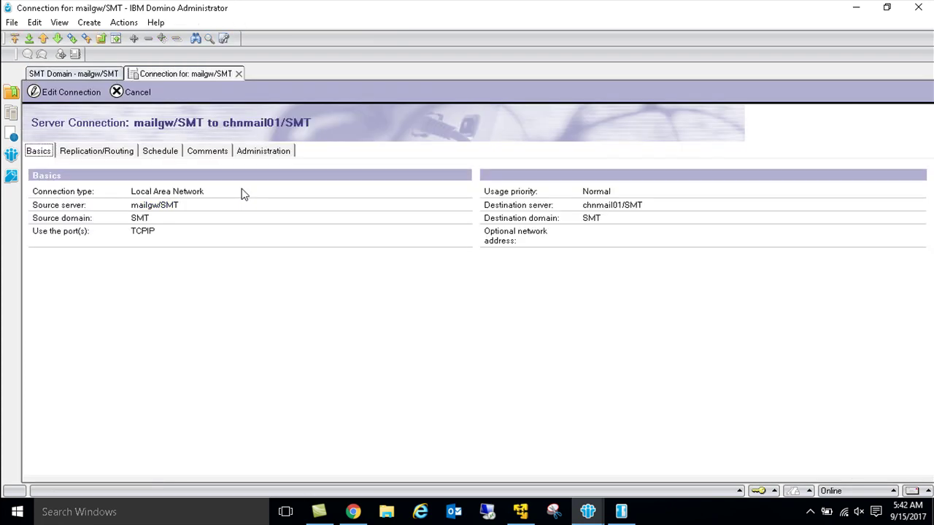
{"action": "left_click", "coordinate": [84, 154]}
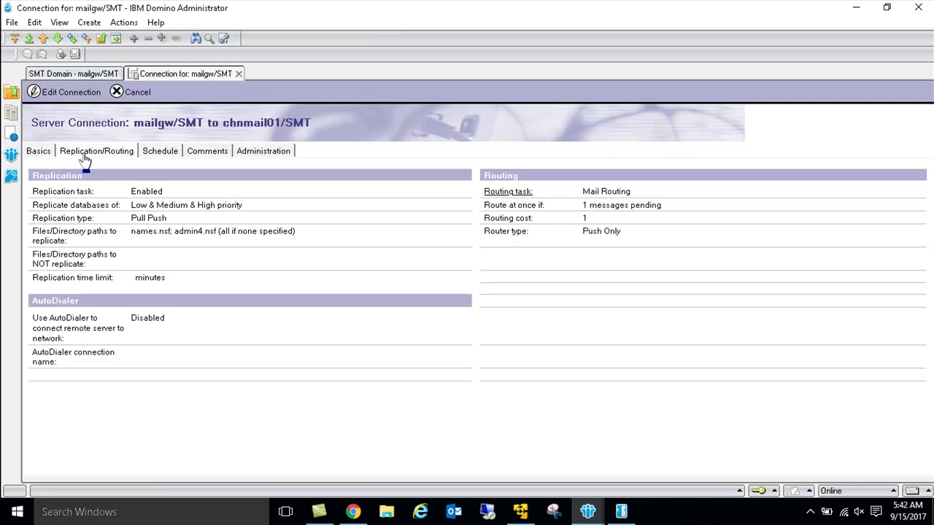
{"action": "double_click", "coordinate": [186, 287]}
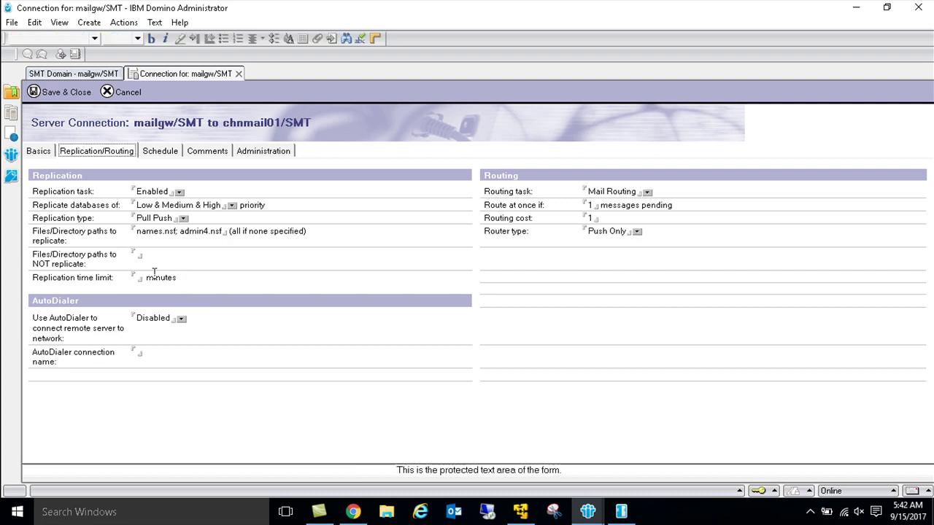
{"action": "mouse_move", "coordinate": [104, 284]}
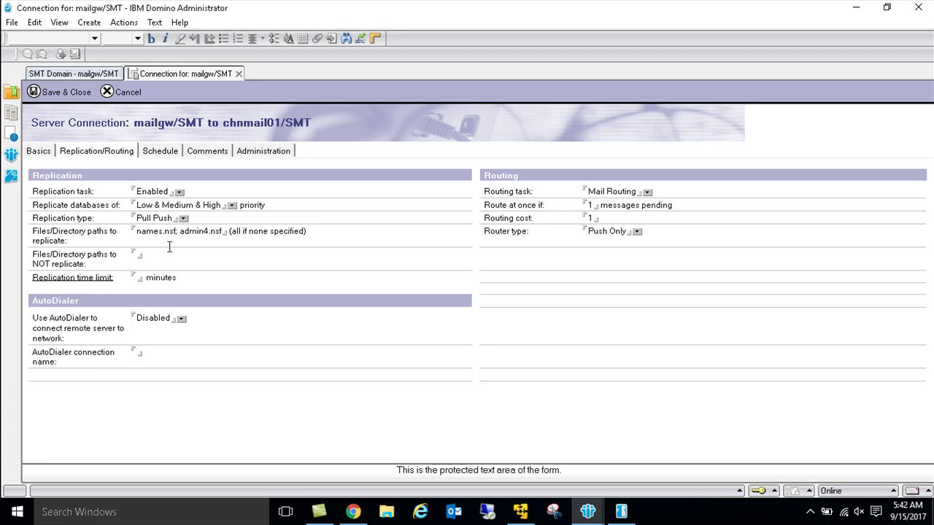
{"action": "left_click", "coordinate": [167, 154]}
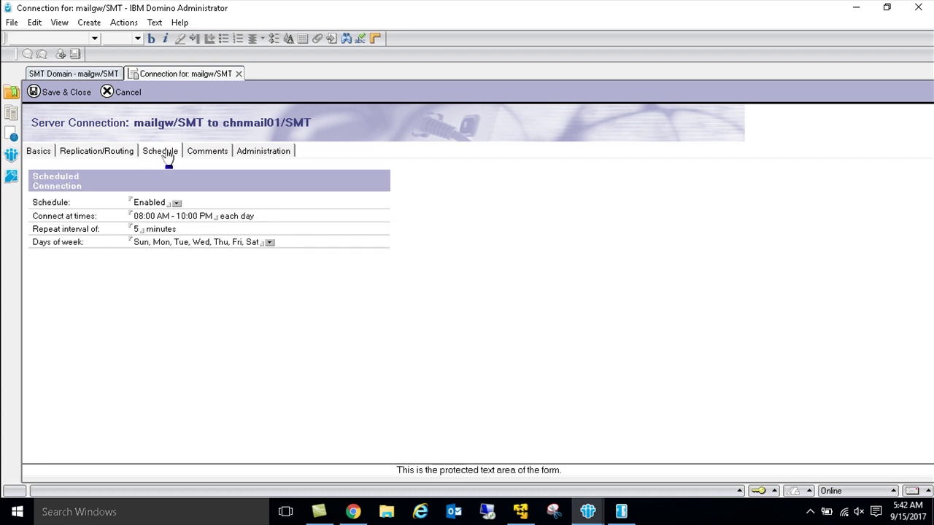
{"action": "key", "text": "Escape"}
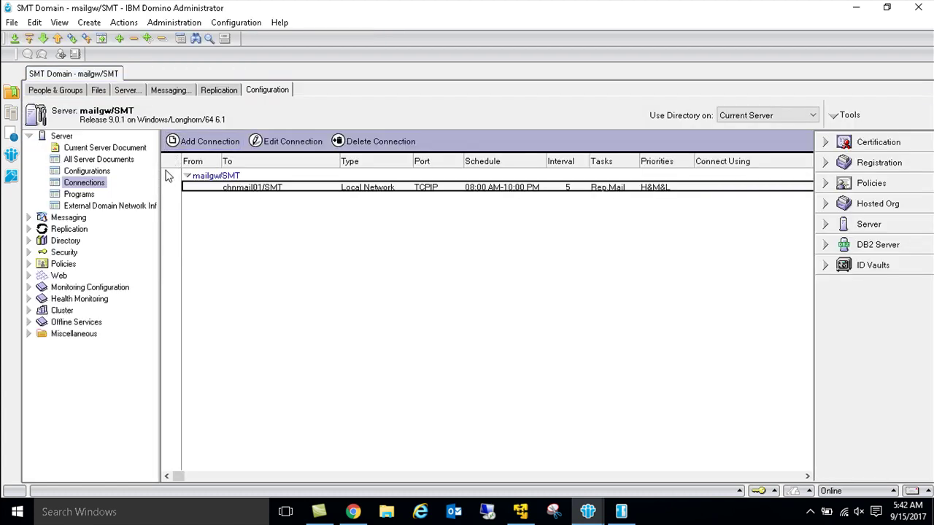